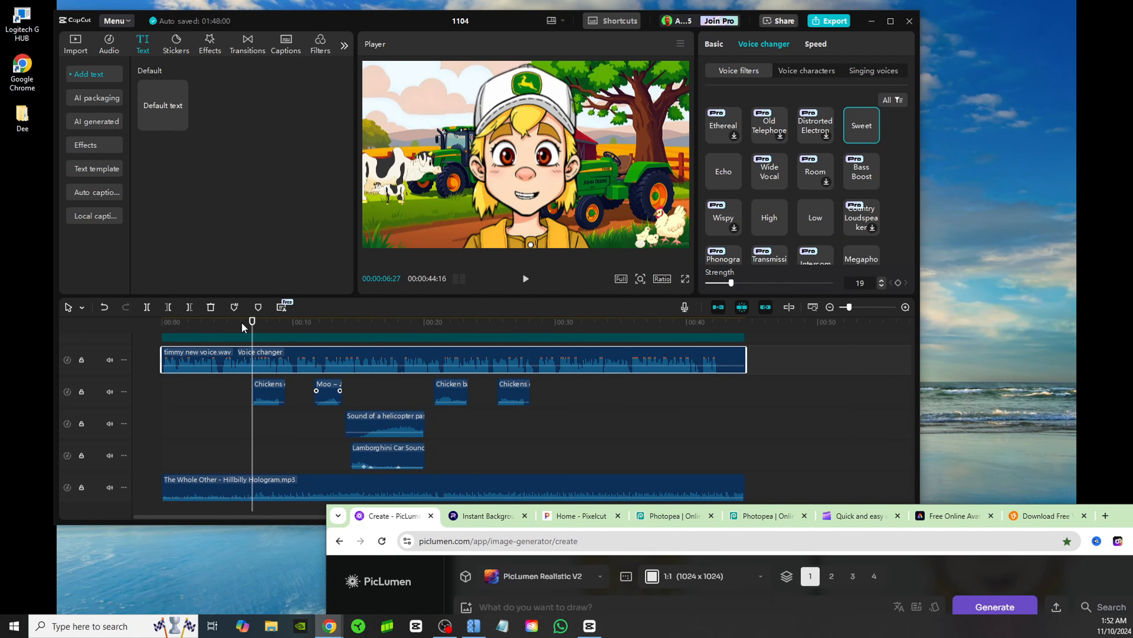
# Play the farm boy cartoon preview from about 00:00:06:27 on the timeline
pyautogui.moveTo(250, 323)
pyautogui.mouseDown()
pyautogui.moveTo(471, 335)
pyautogui.moveTo(254, 329)
pyautogui.mouseUp()
pyautogui.press('space')
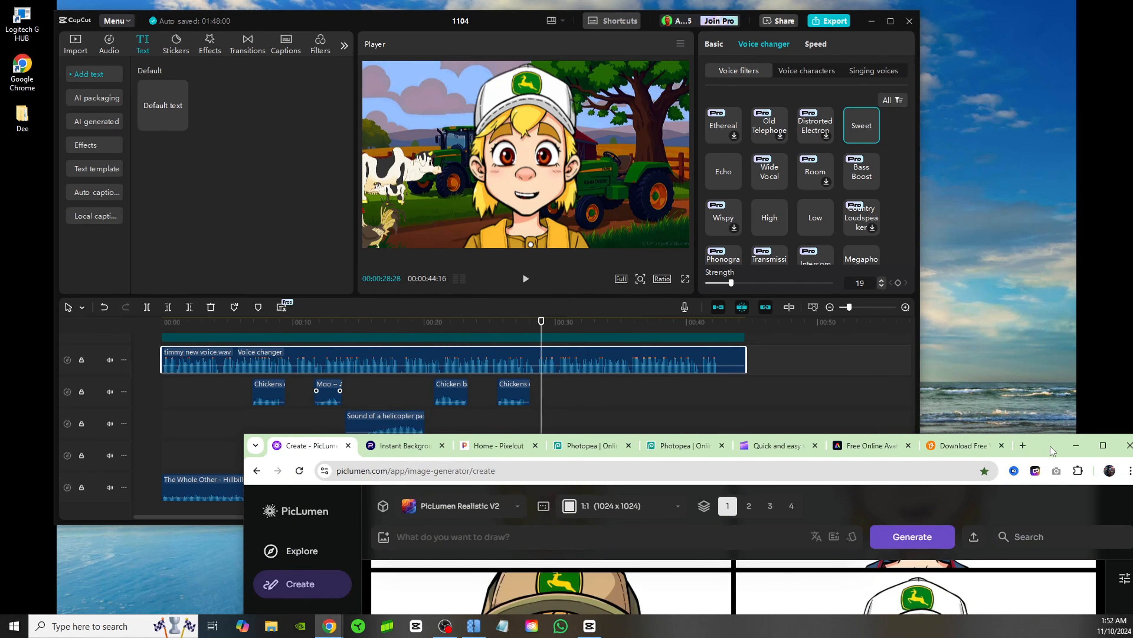
# Switch to PicLumen and open the existing image of the farm boy in a white cap to examine its prompt and settings
pyautogui.moveTo(1052, 447); pyautogui.dragTo(951, 70)
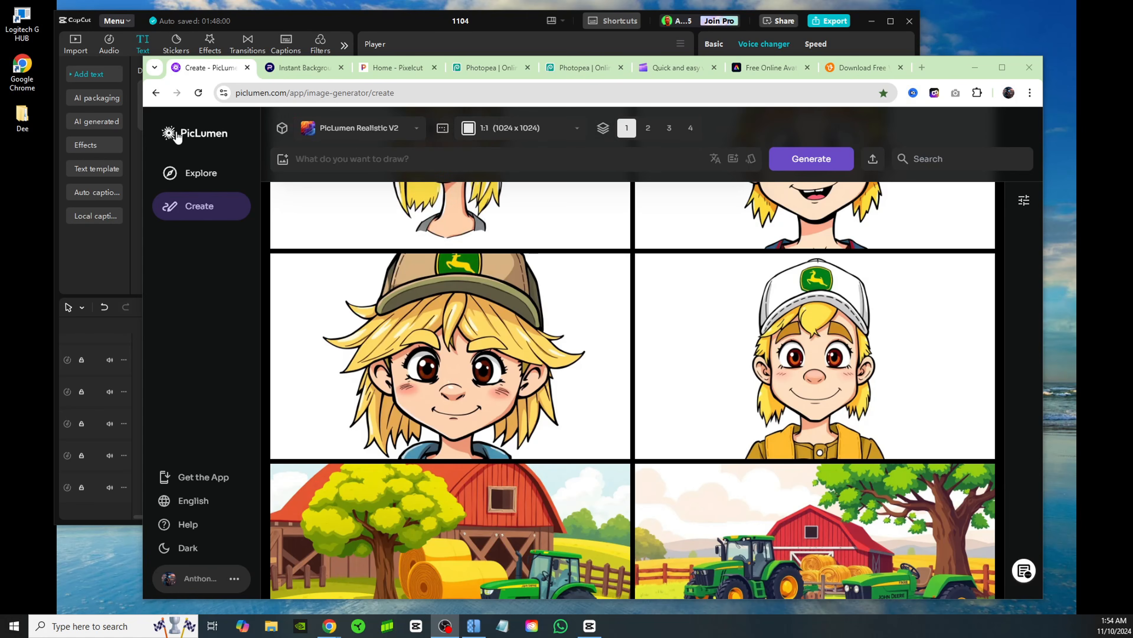
pyautogui.click(190, 150)
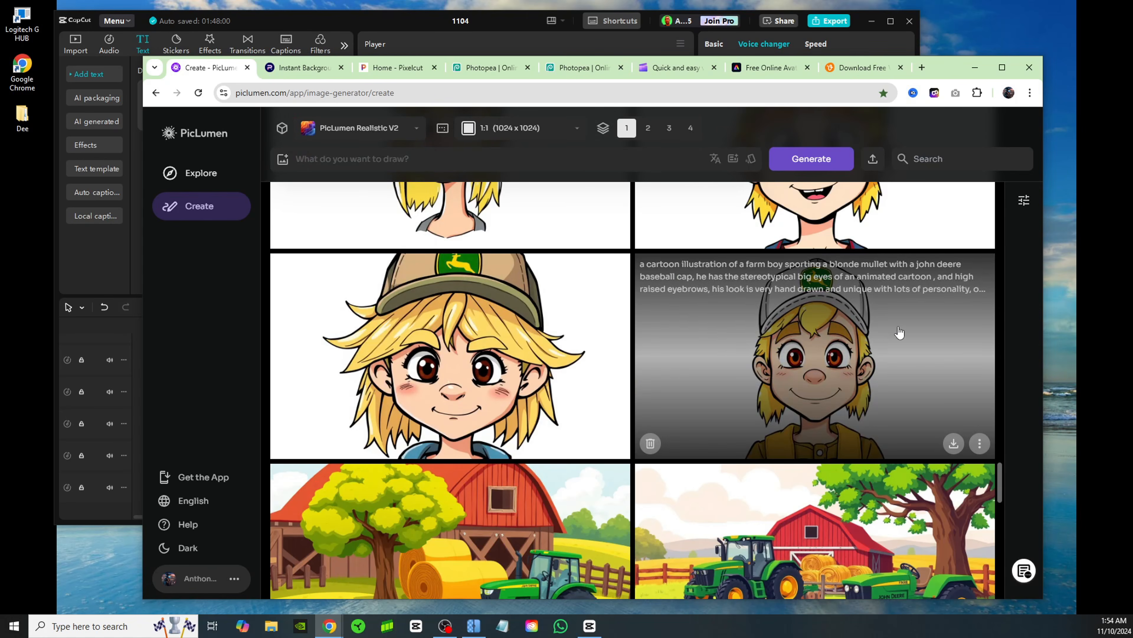
pyautogui.click(867, 358)
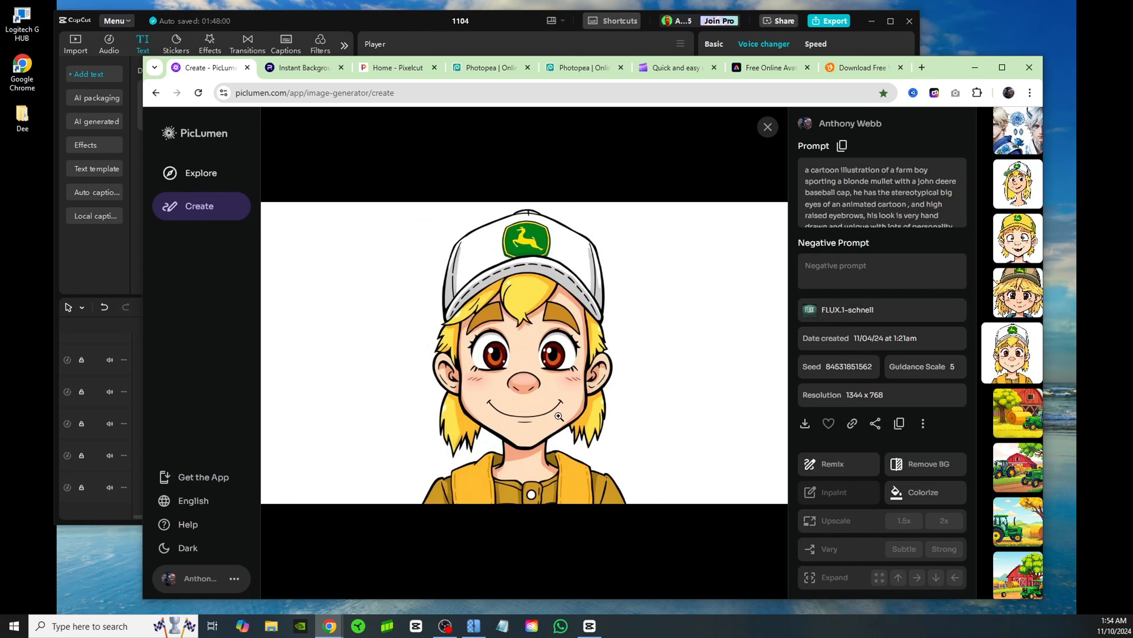
# Paste the cartoon farm boy prompt into the image prompt and examine its ending "on a white background"
pyautogui.click(371, 163)
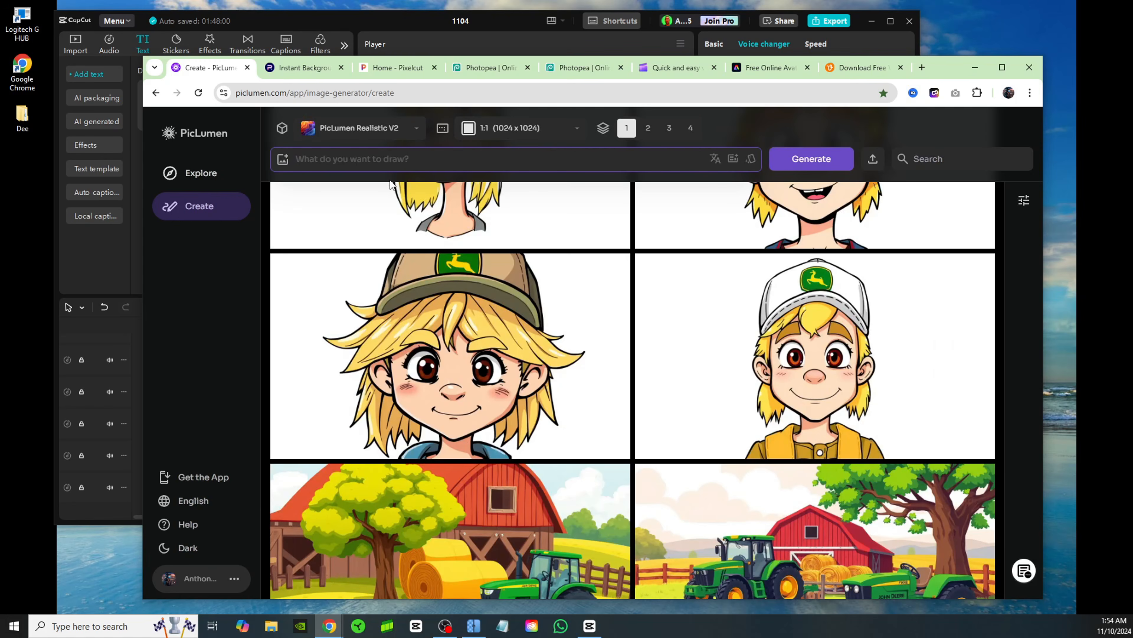
pyautogui.rightClick(327, 159)
pyautogui.click(413, 347)
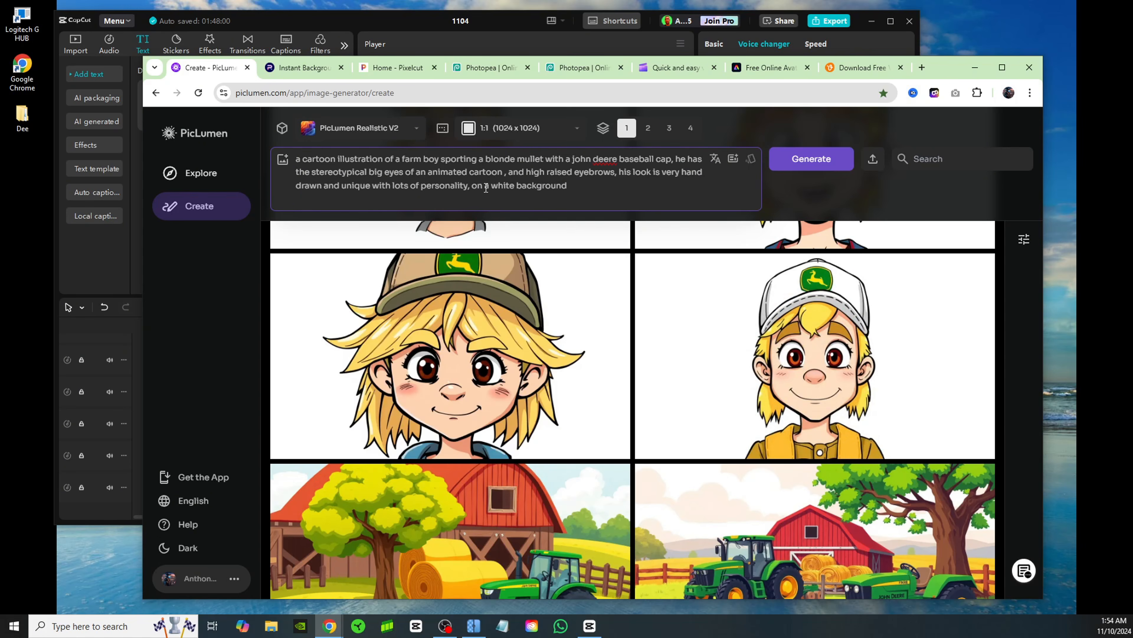
pyautogui.moveTo(473, 185); pyautogui.dragTo(564, 187)
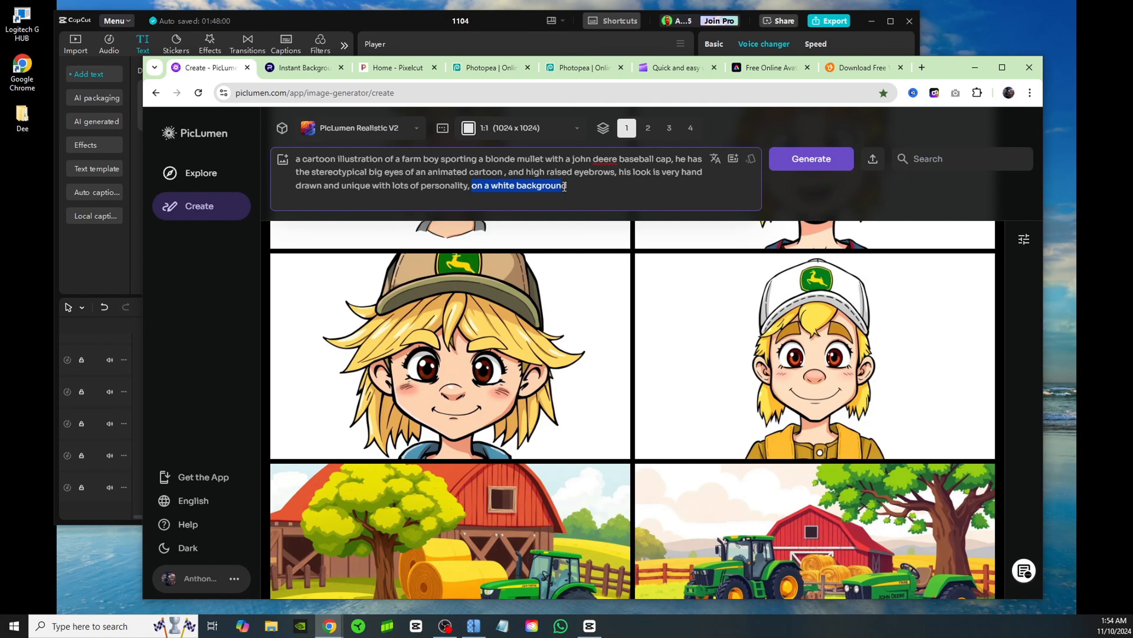
pyautogui.click(582, 185)
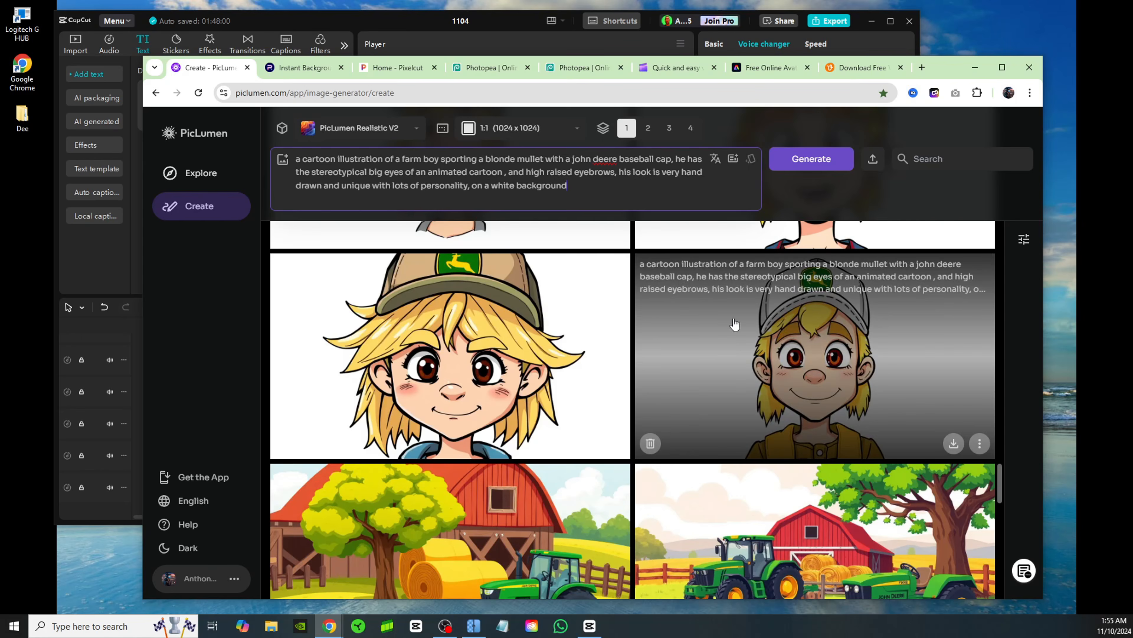
# Open the farm background image with two John Deere tractors and a red barn to examine its prompt
pyautogui.scroll(-4, 735, 325)
pyautogui.scroll(1, 834, 436)
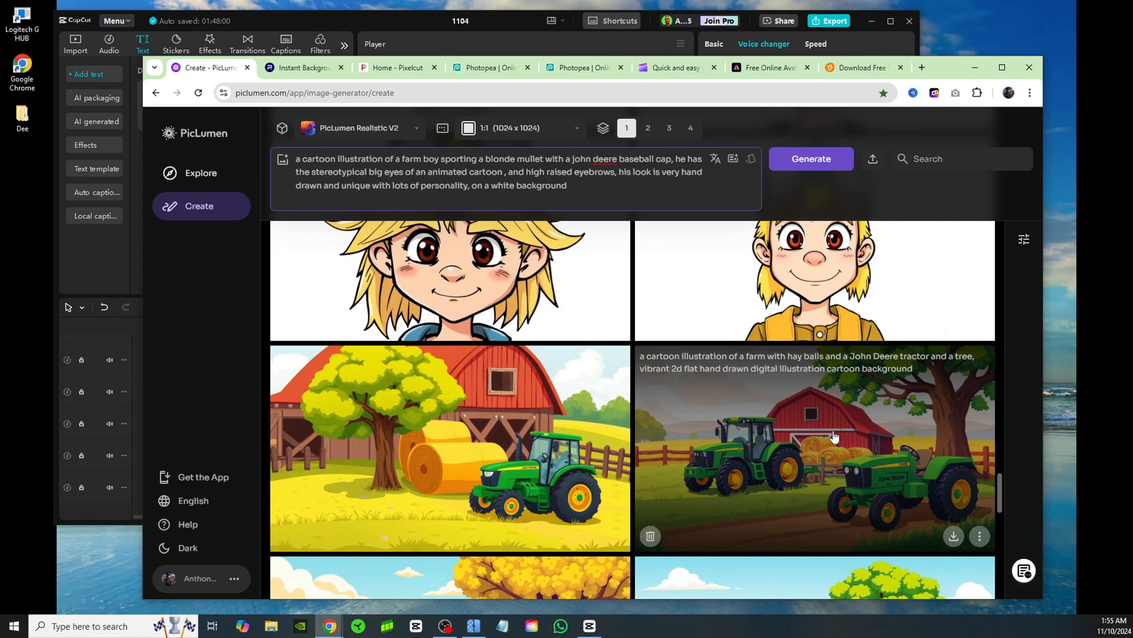
pyautogui.click(834, 436)
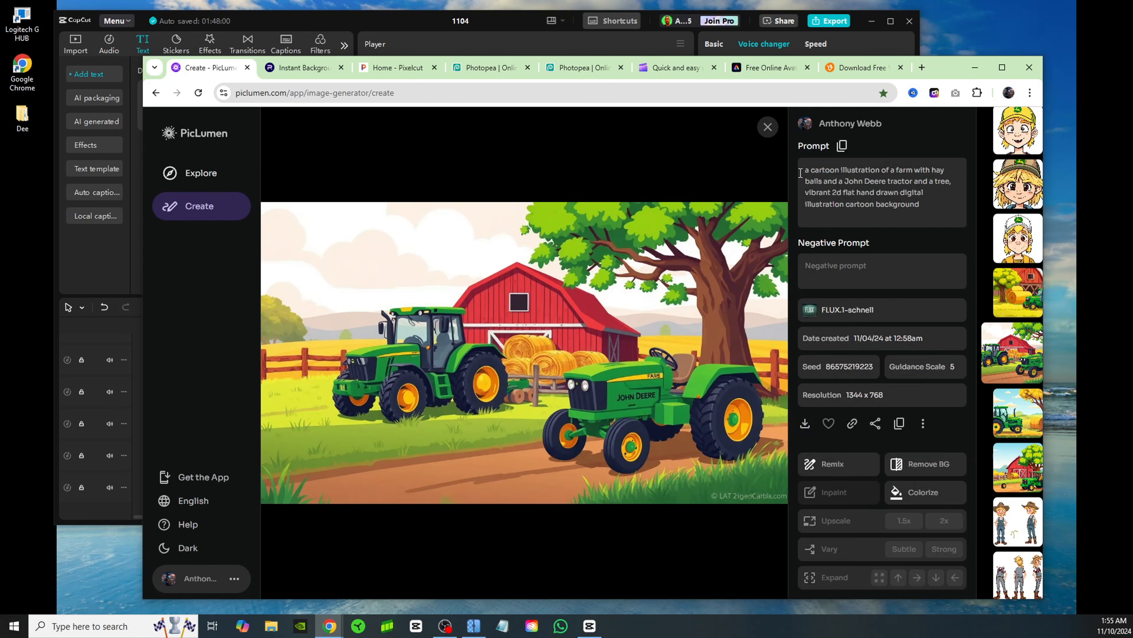
pyautogui.moveTo(920, 203); pyautogui.dragTo(786, 156)
# Paste the prompt for a cartoon farm boy with a blonde mullet and John Deere baseball cap on a white background
pyautogui.click(444, 173)
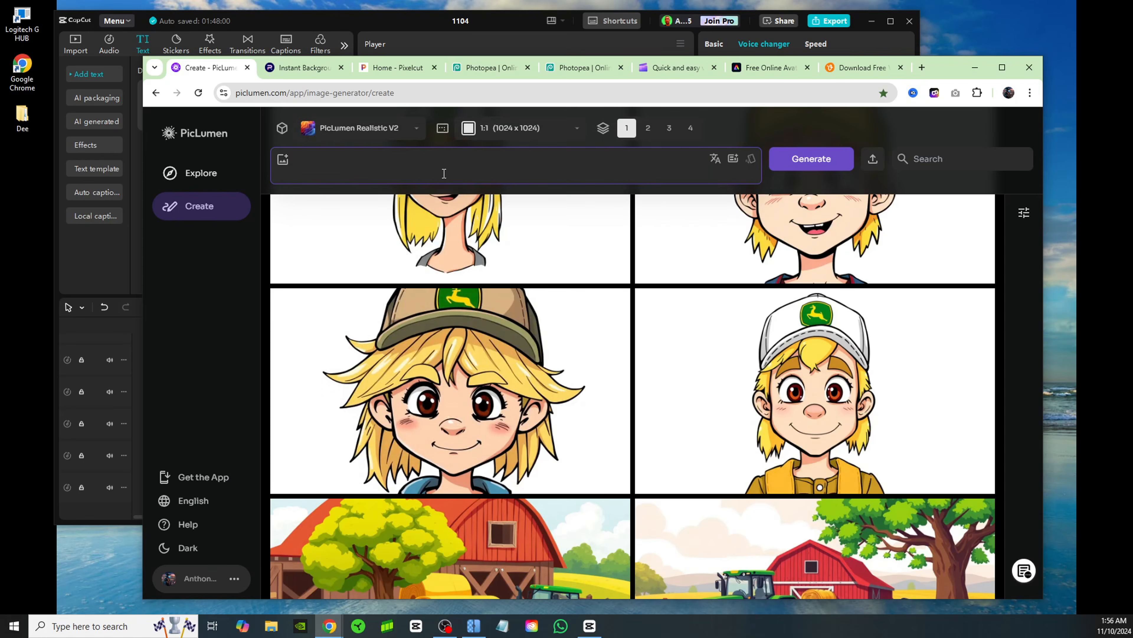
pyautogui.rightClick(333, 159)
pyautogui.click(417, 353)
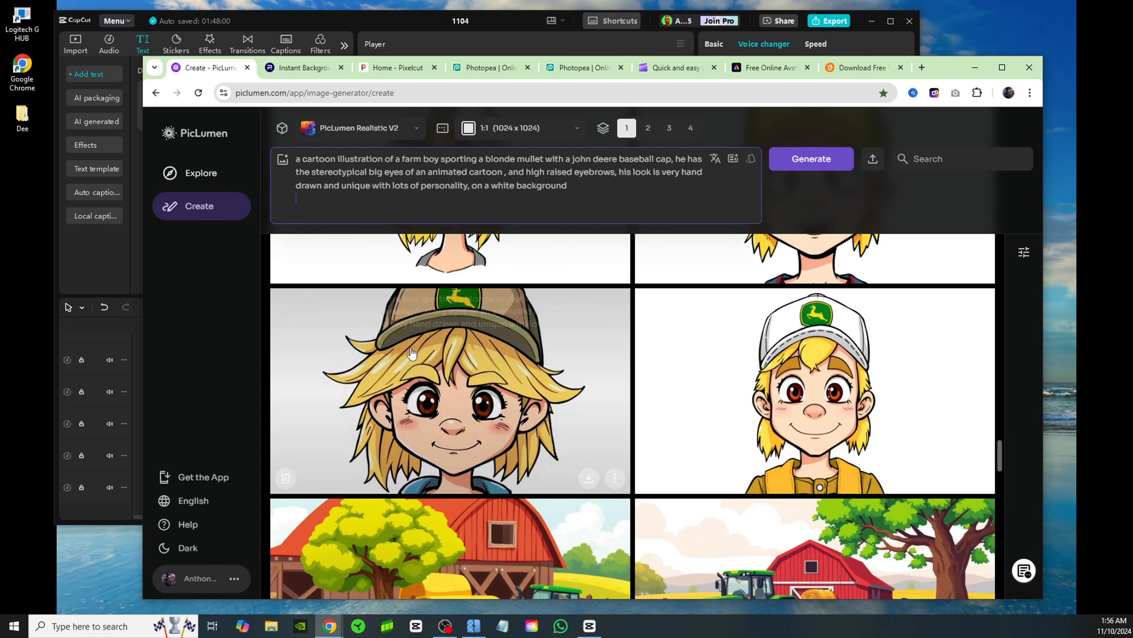
# Generate four images from the prompt with the FLUX.1-schnell model at 16:9 (1344 x 768)
pyautogui.click(395, 131)
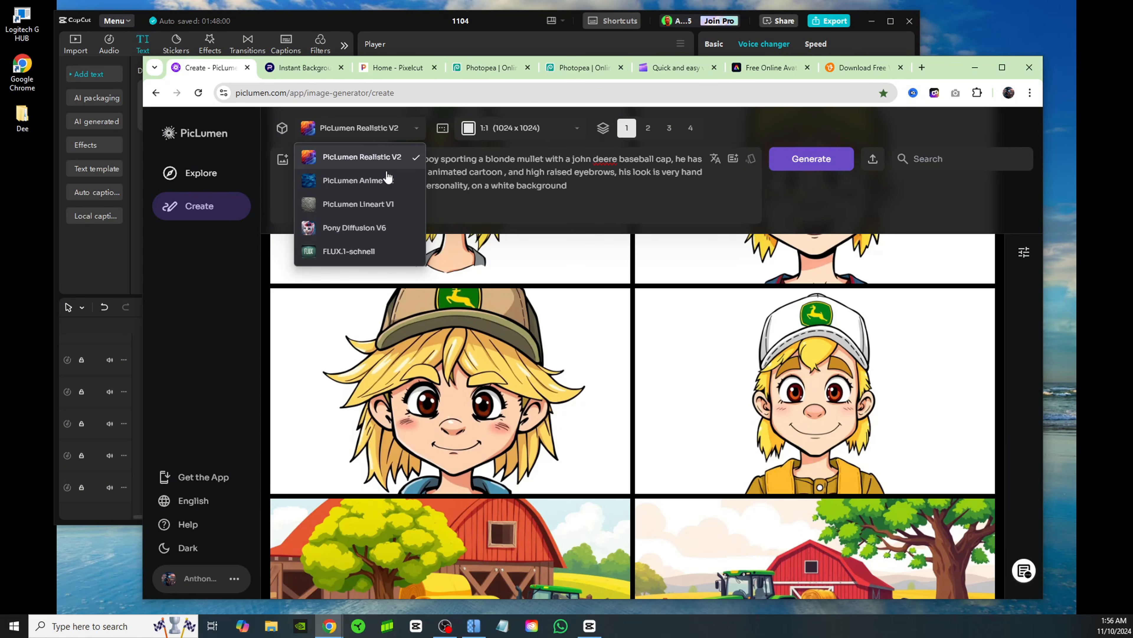
pyautogui.click(362, 254)
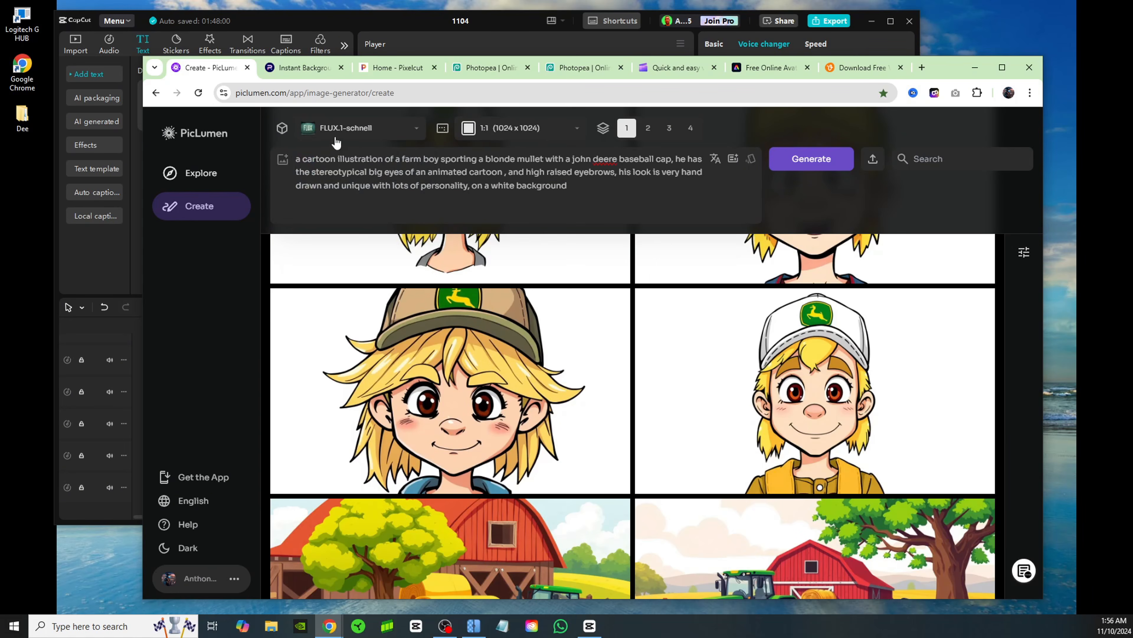
pyautogui.click(519, 130)
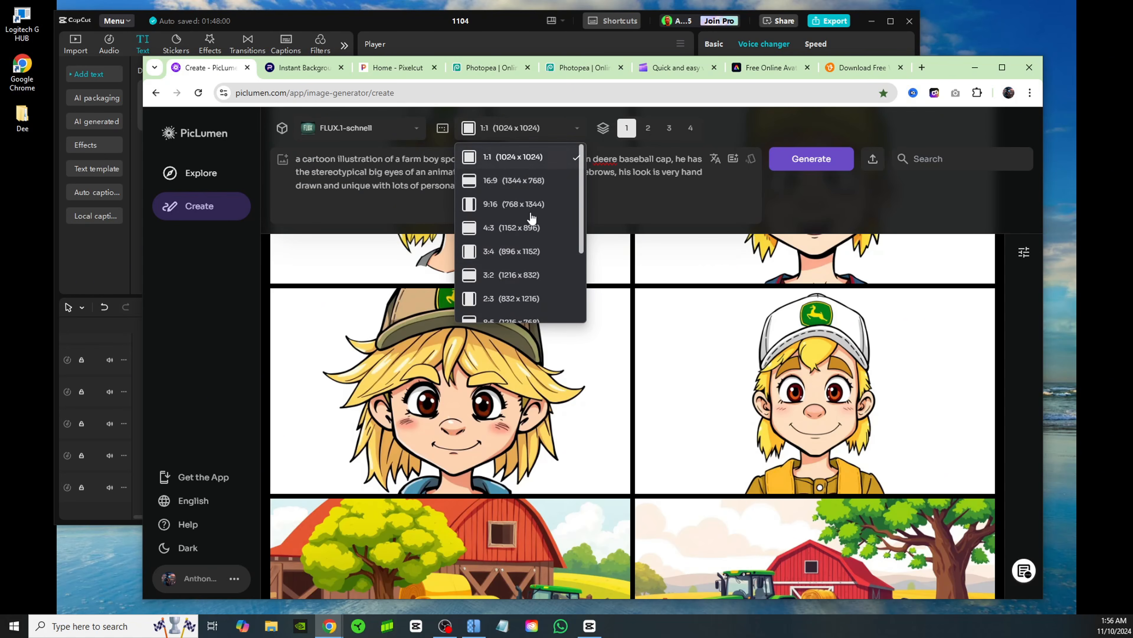
pyautogui.click(536, 180)
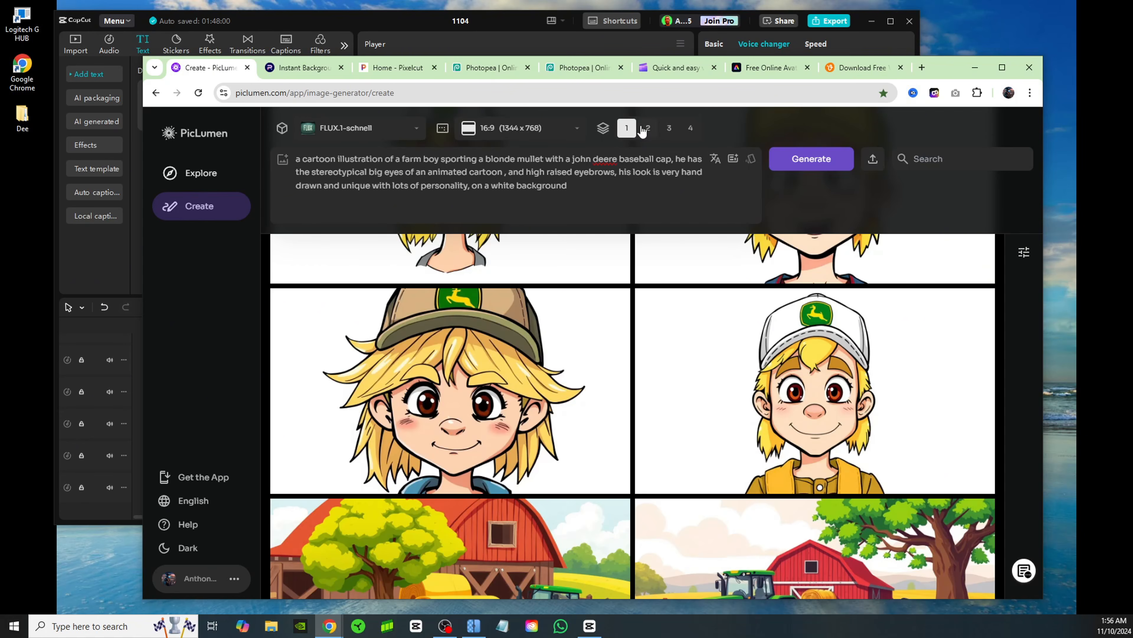
pyautogui.click(689, 134)
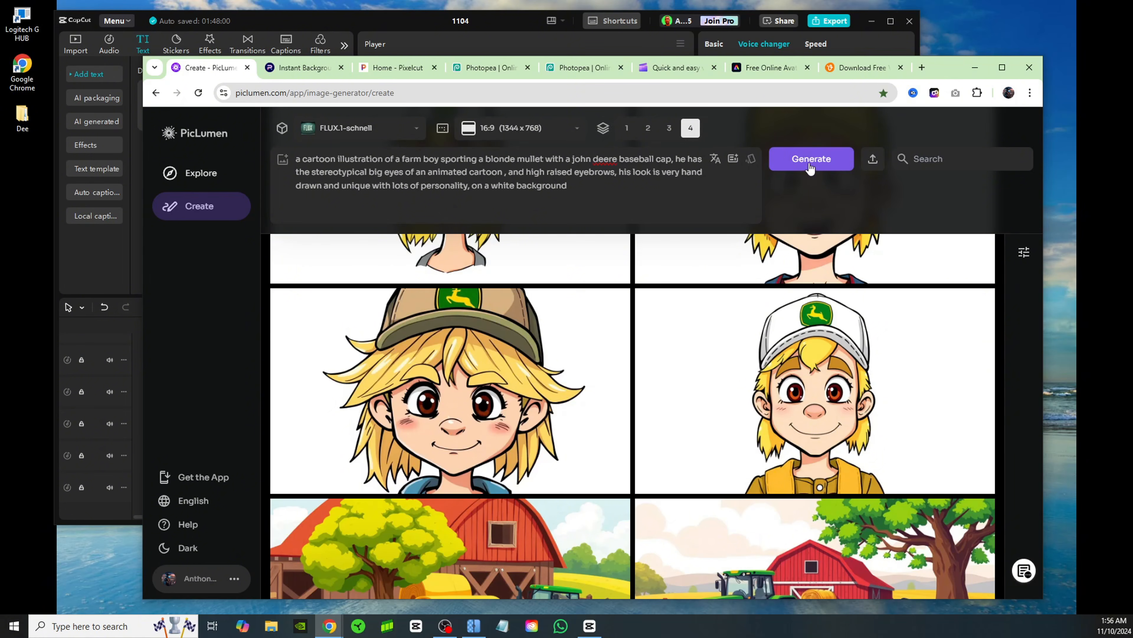
pyautogui.click(840, 161)
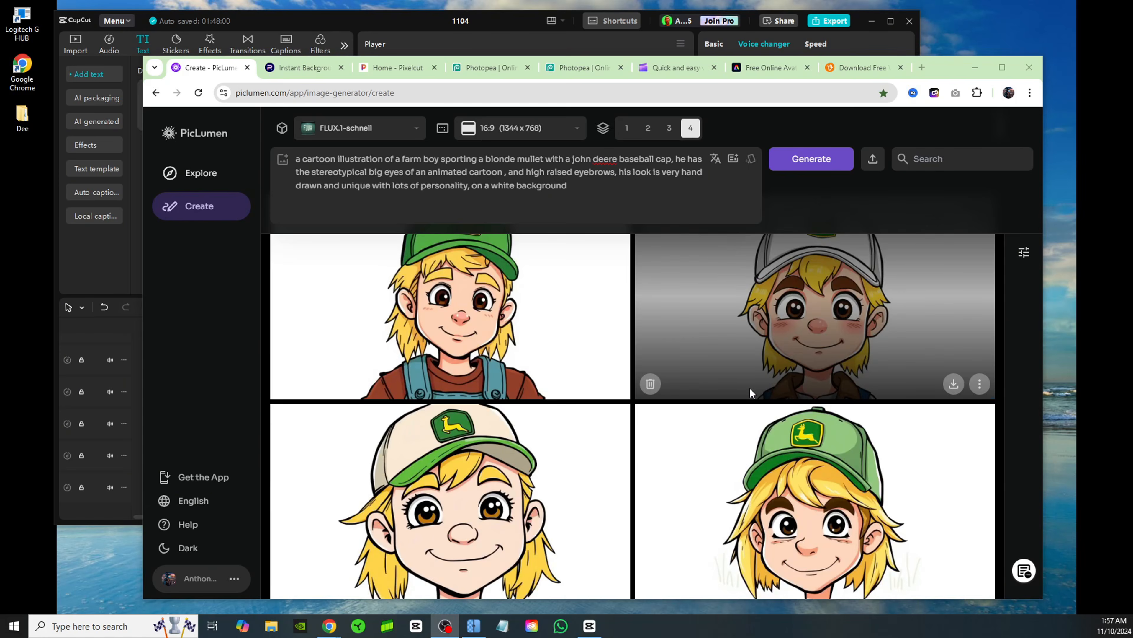
# Review the generated characters and download the close-up of the smiling boy in the light green cap
pyautogui.scroll(1, 808, 362)
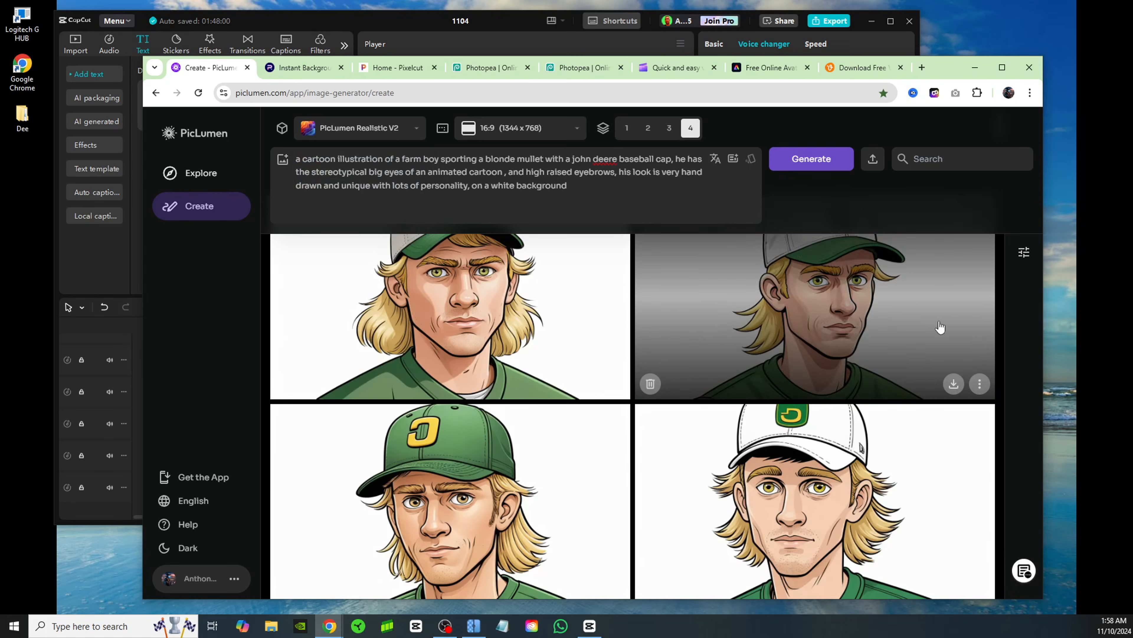
pyautogui.scroll(-3, 928, 313)
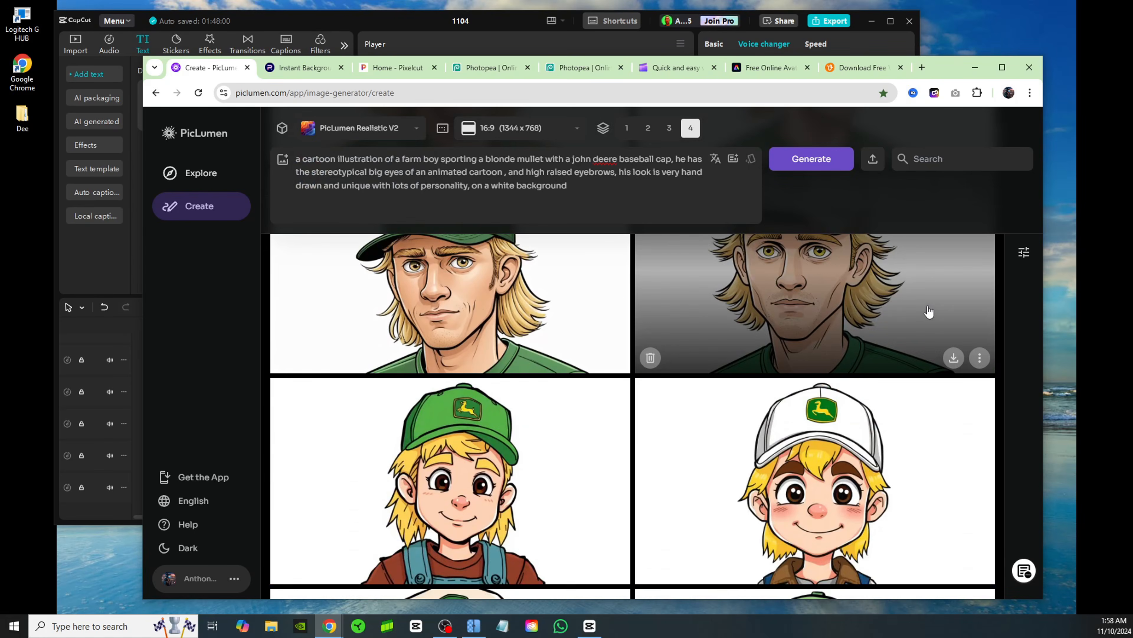
pyautogui.scroll(-4, 885, 438)
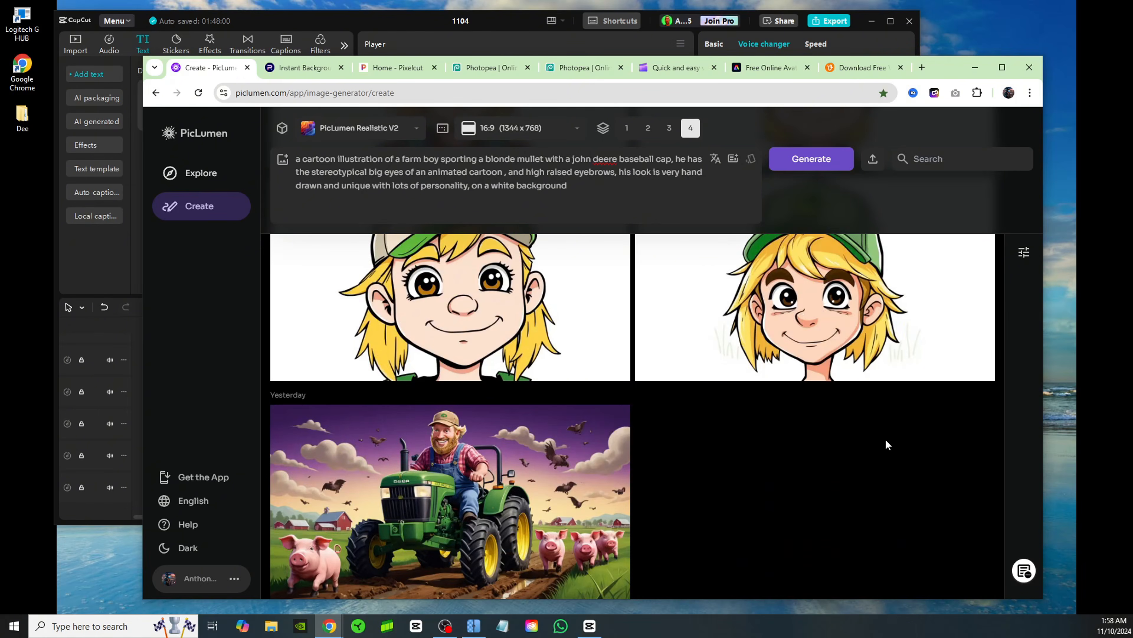
pyautogui.scroll(3, 885, 438)
pyautogui.click(852, 474)
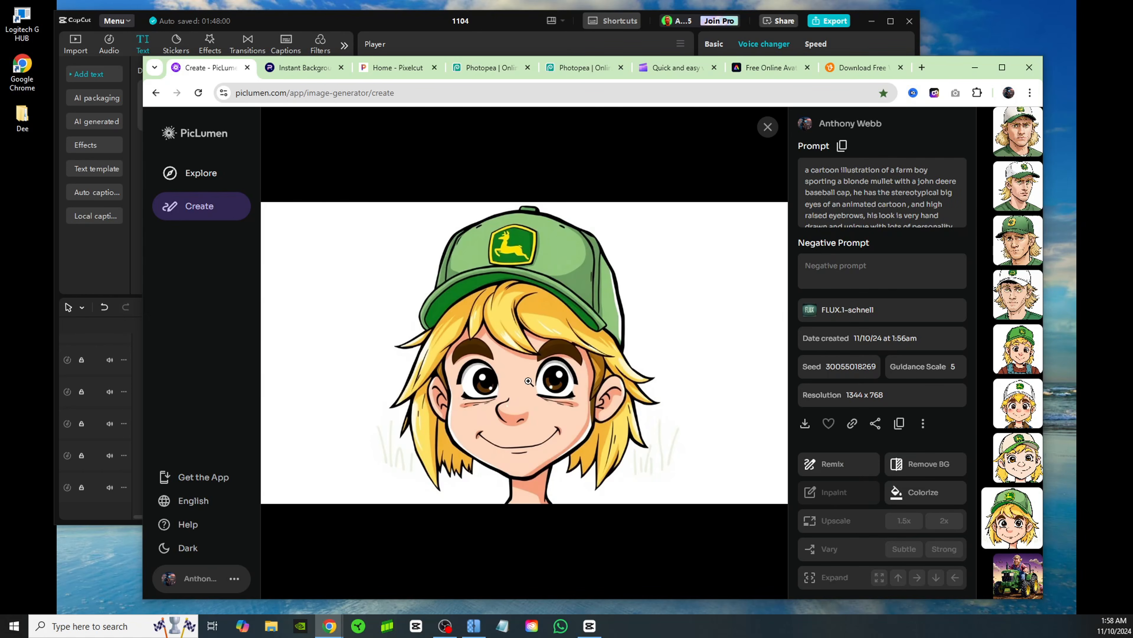
pyautogui.click(805, 423)
pyautogui.press('Escape')
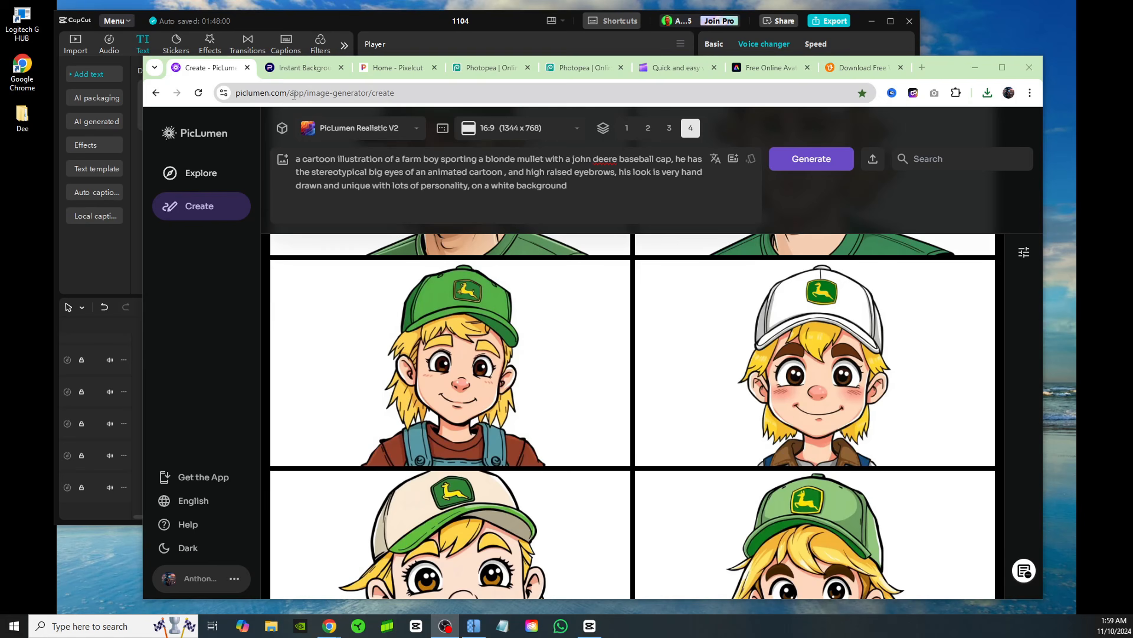
pyautogui.click(308, 69)
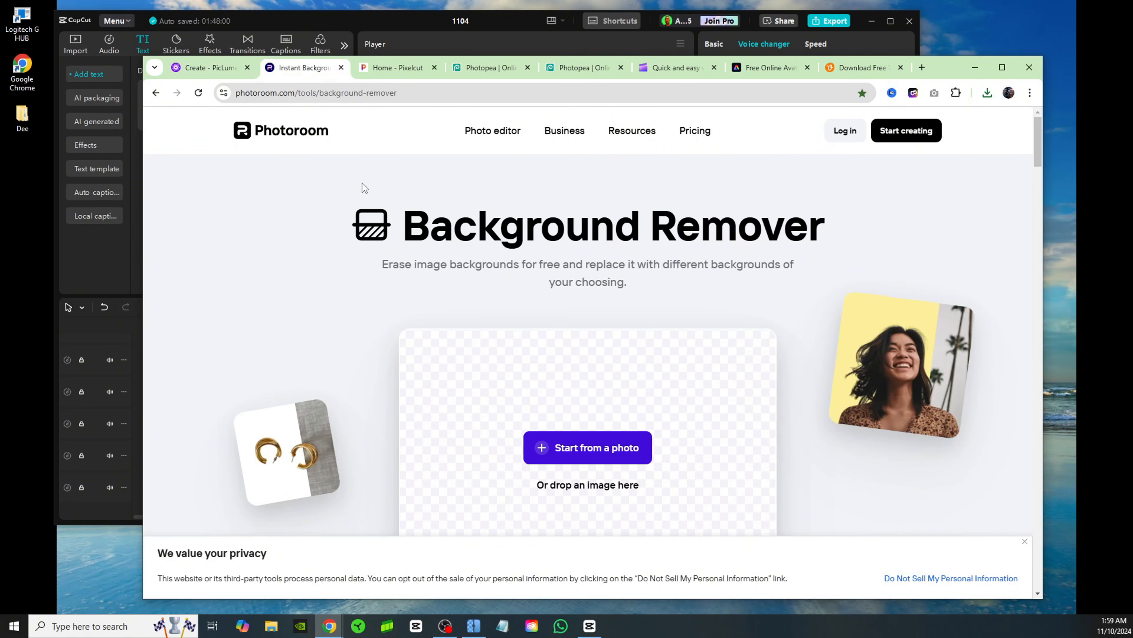
pyautogui.scroll(-1, 361, 239)
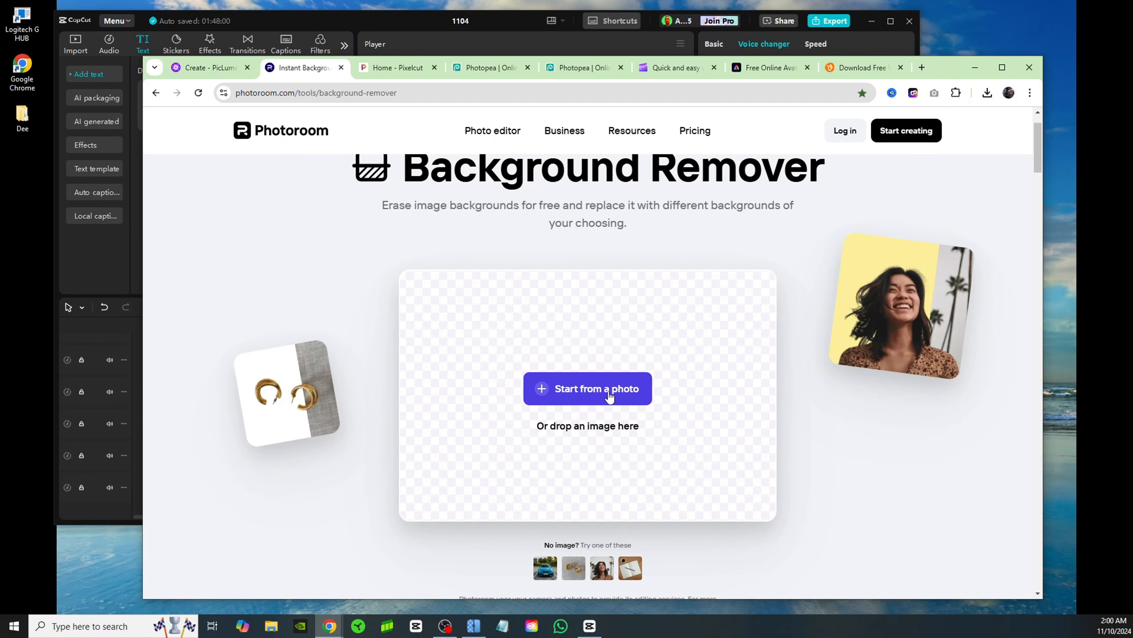
pyautogui.click(588, 390)
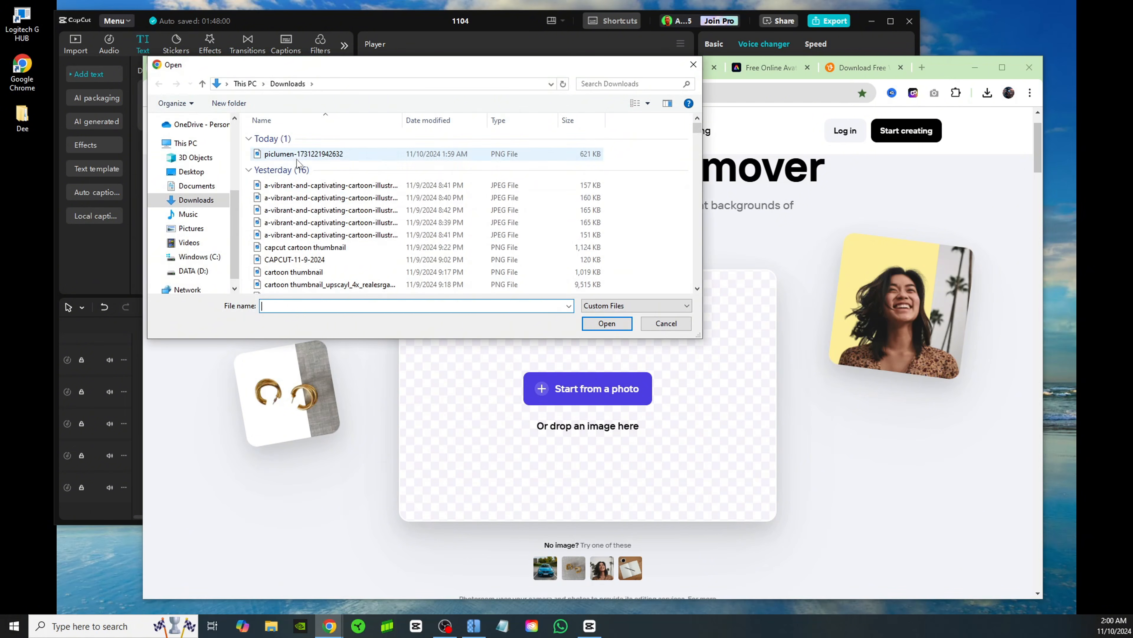
pyautogui.click(549, 153)
pyautogui.click(607, 323)
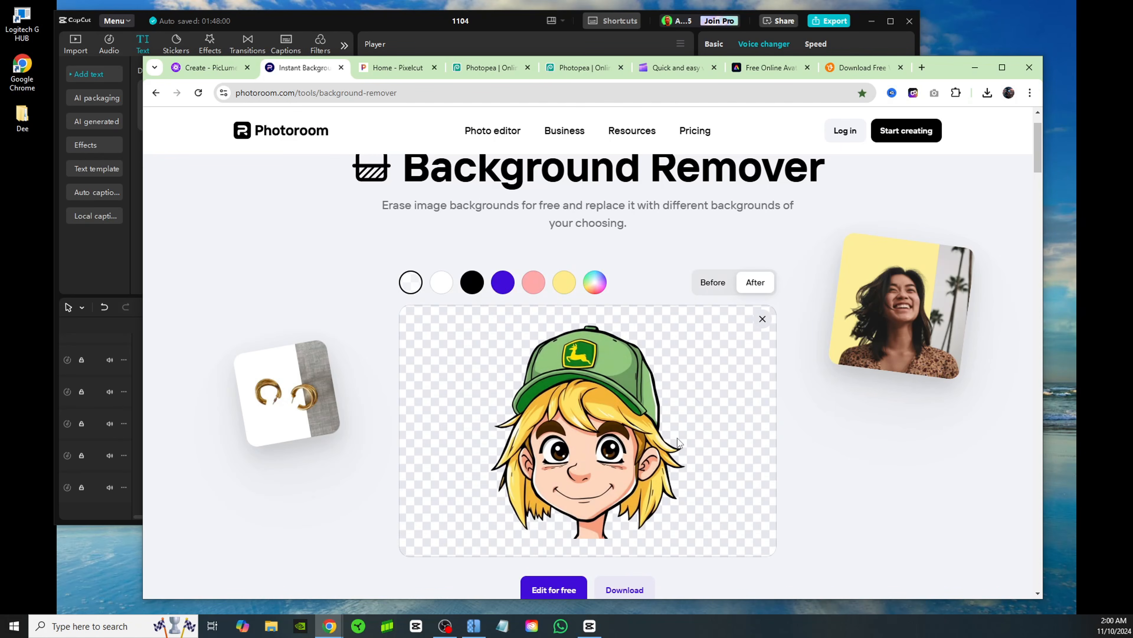
# Download the cut-out character in standard resolution
pyautogui.scroll(-1, 435, 434)
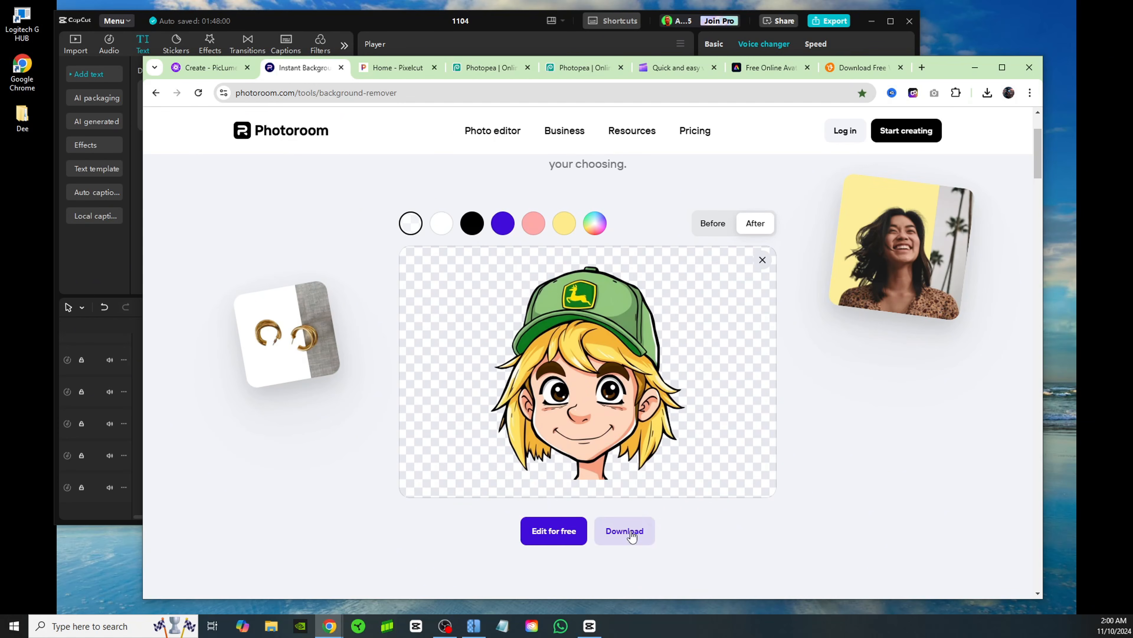
pyautogui.click(631, 535)
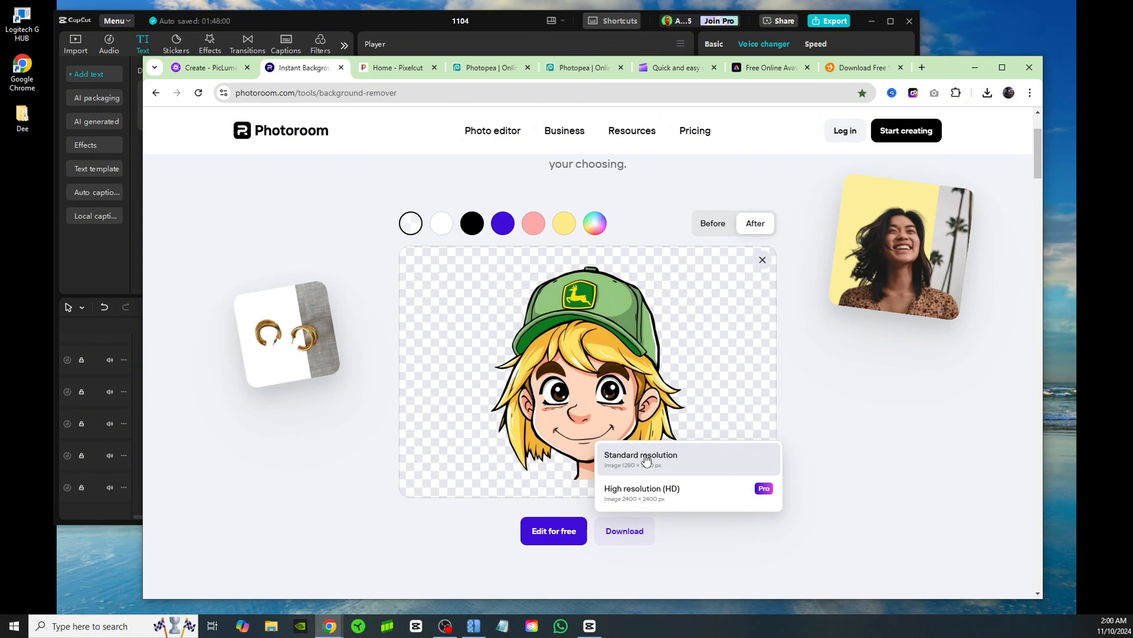
pyautogui.click(646, 460)
pyautogui.click(942, 156)
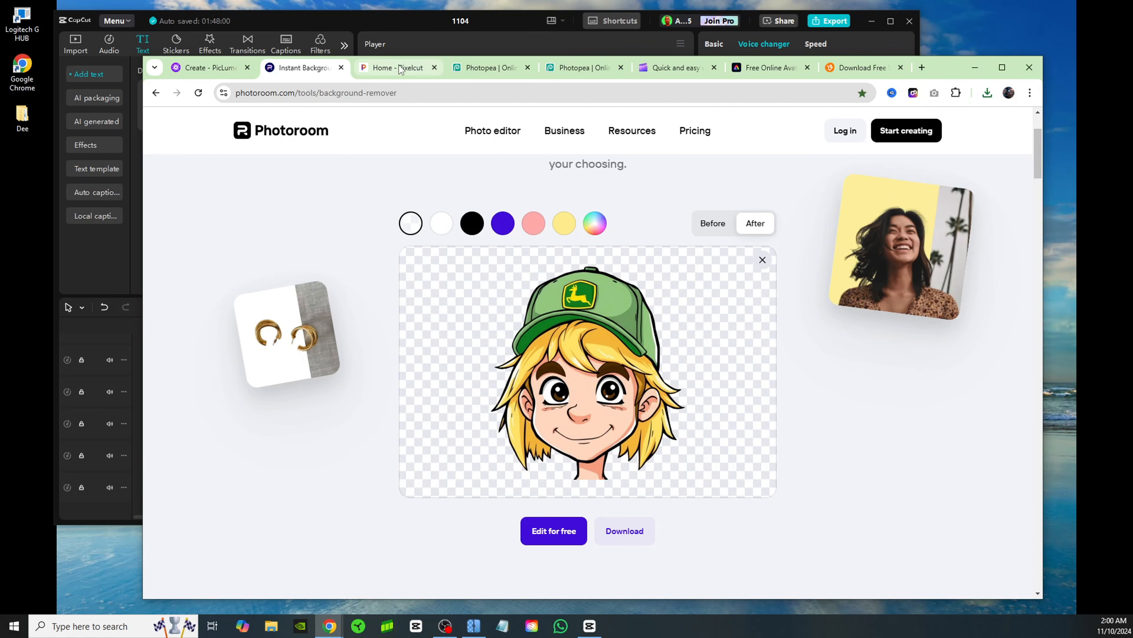
pyautogui.click(389, 75)
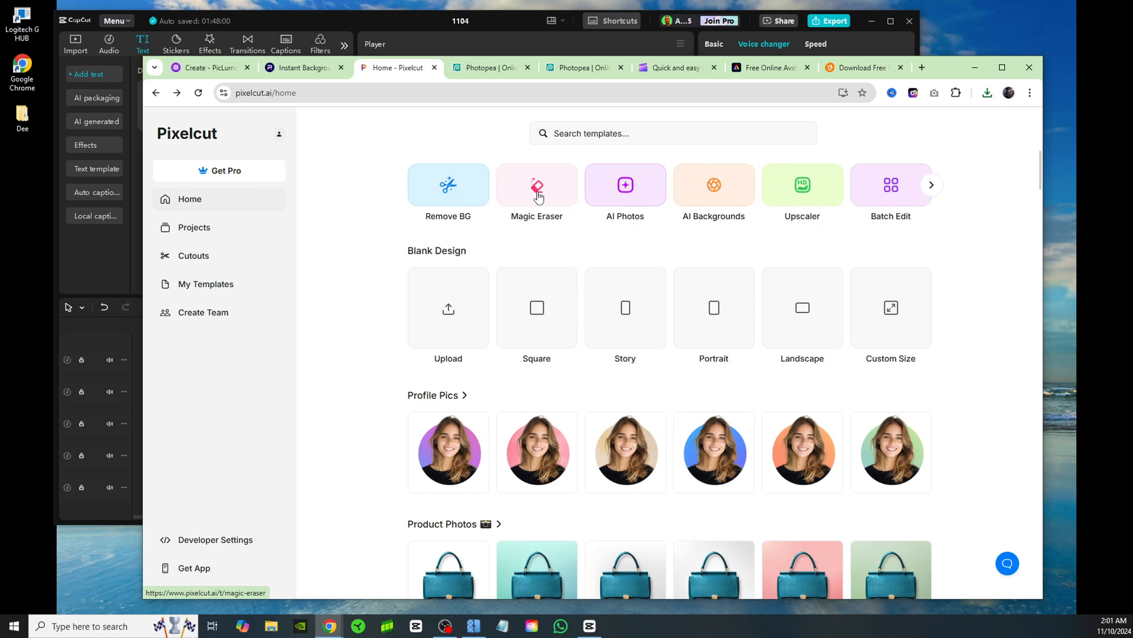
pyautogui.click(546, 197)
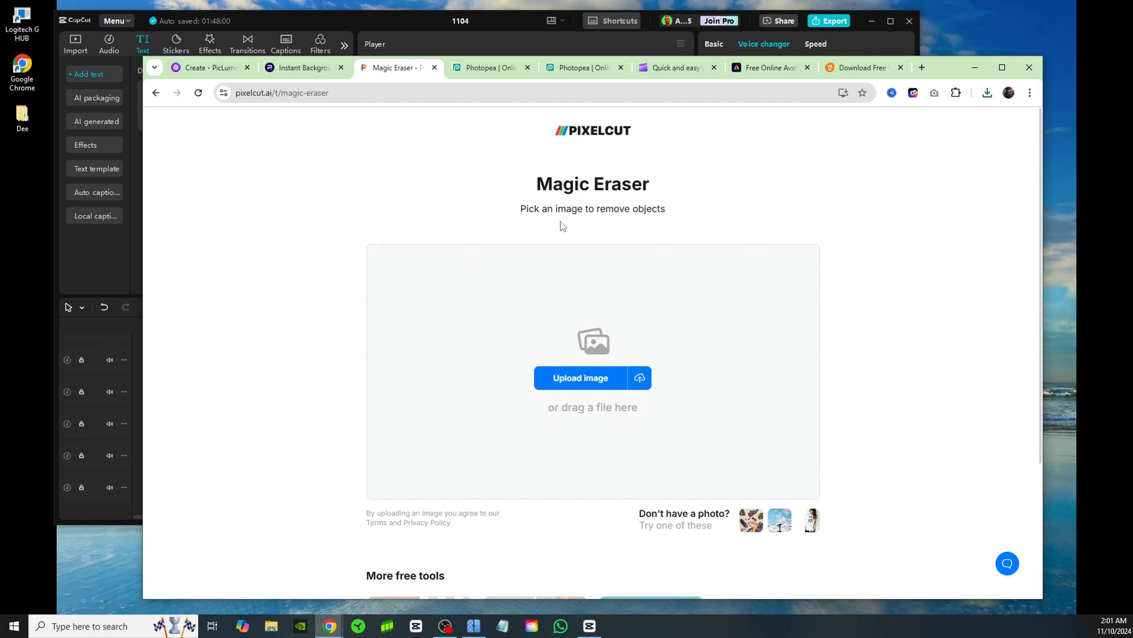
pyautogui.click(562, 381)
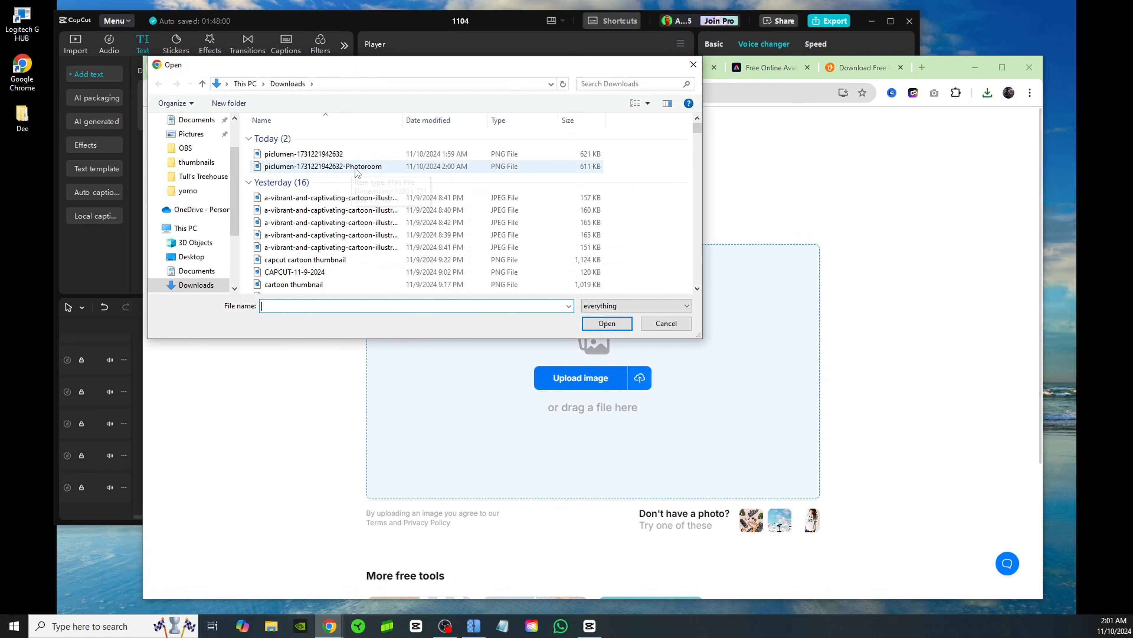
pyautogui.click(357, 167)
pyautogui.click(598, 321)
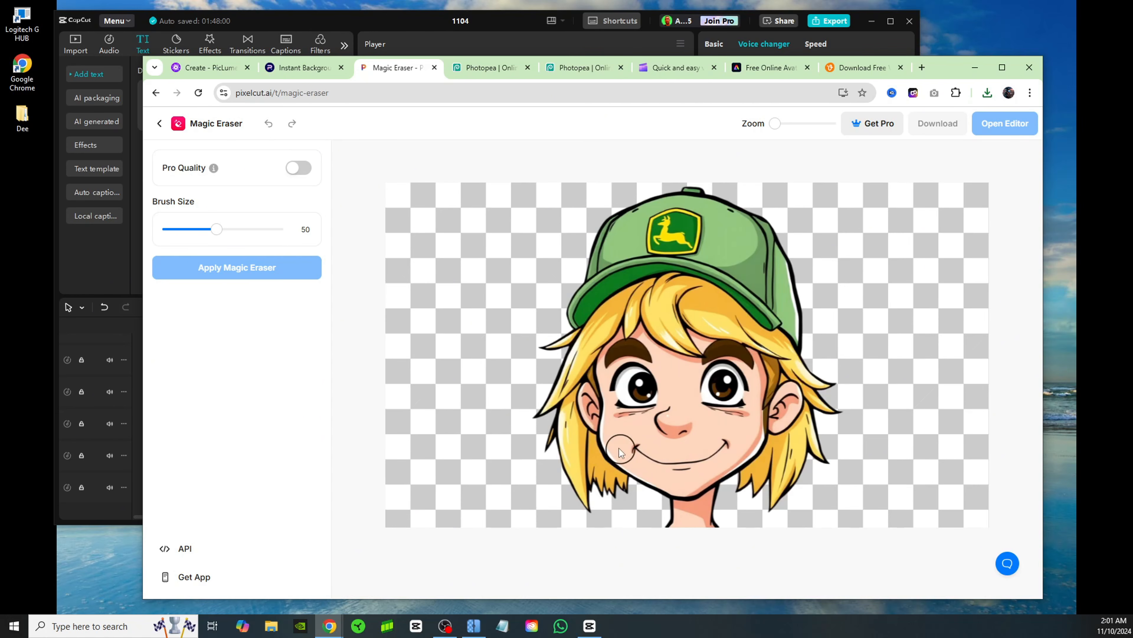
# Erase the boy's smile line with the Magic Eraser at brush size 27, including the leftover mark at the mouth corner
pyautogui.moveTo(216, 230); pyautogui.dragTo(190, 230)
pyautogui.click(638, 448)
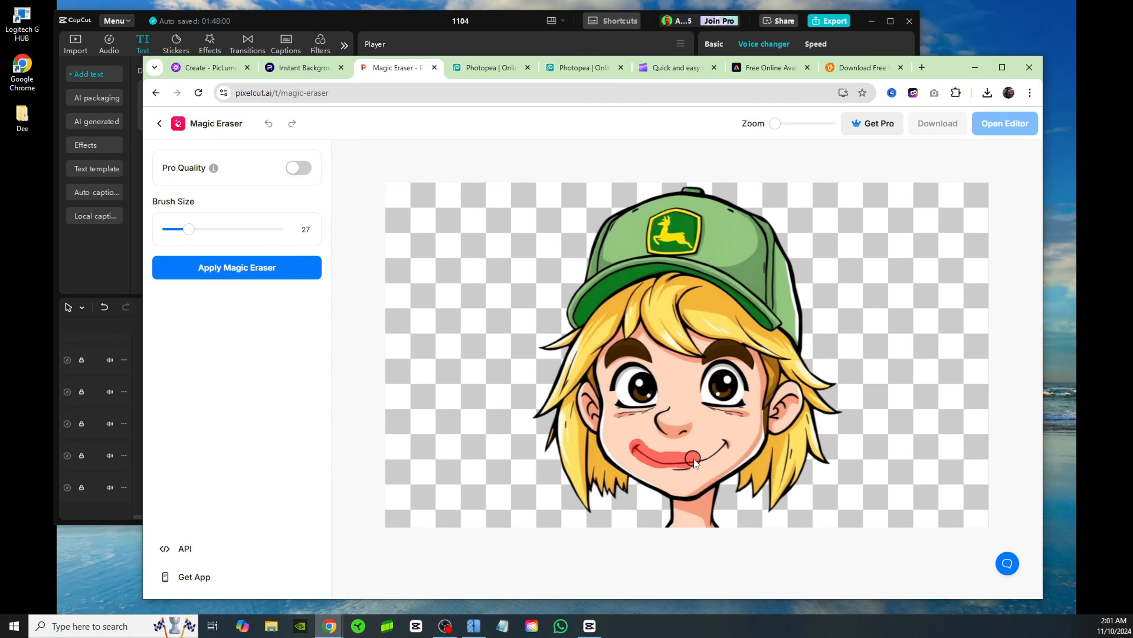
pyautogui.moveTo(694, 459); pyautogui.dragTo(731, 442)
pyautogui.click(255, 269)
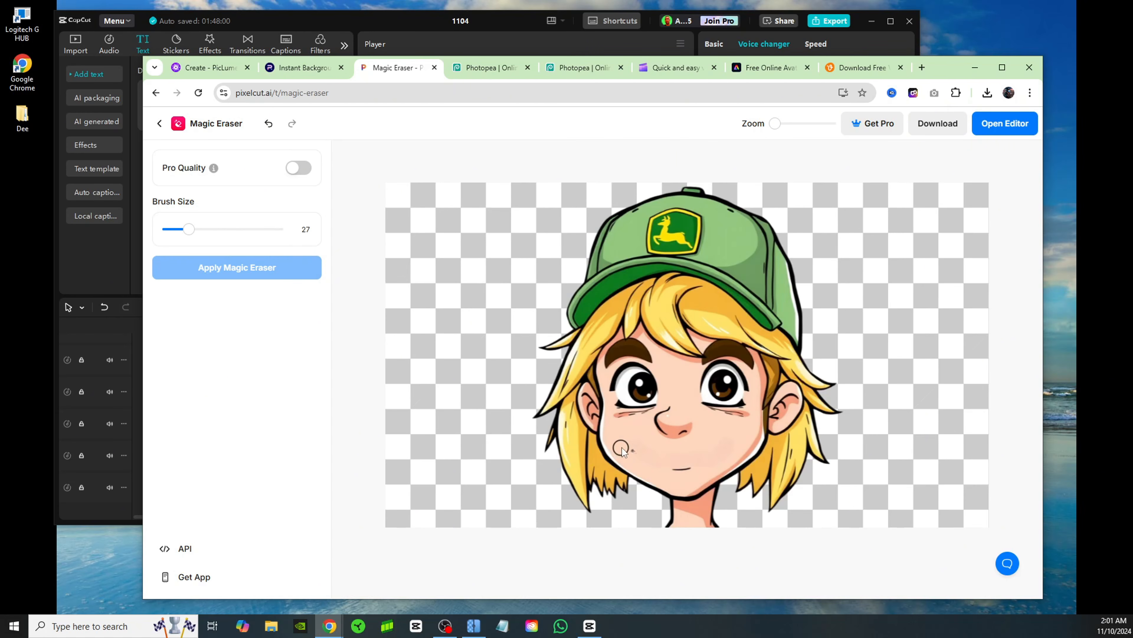
pyautogui.moveTo(632, 450); pyautogui.dragTo(642, 453)
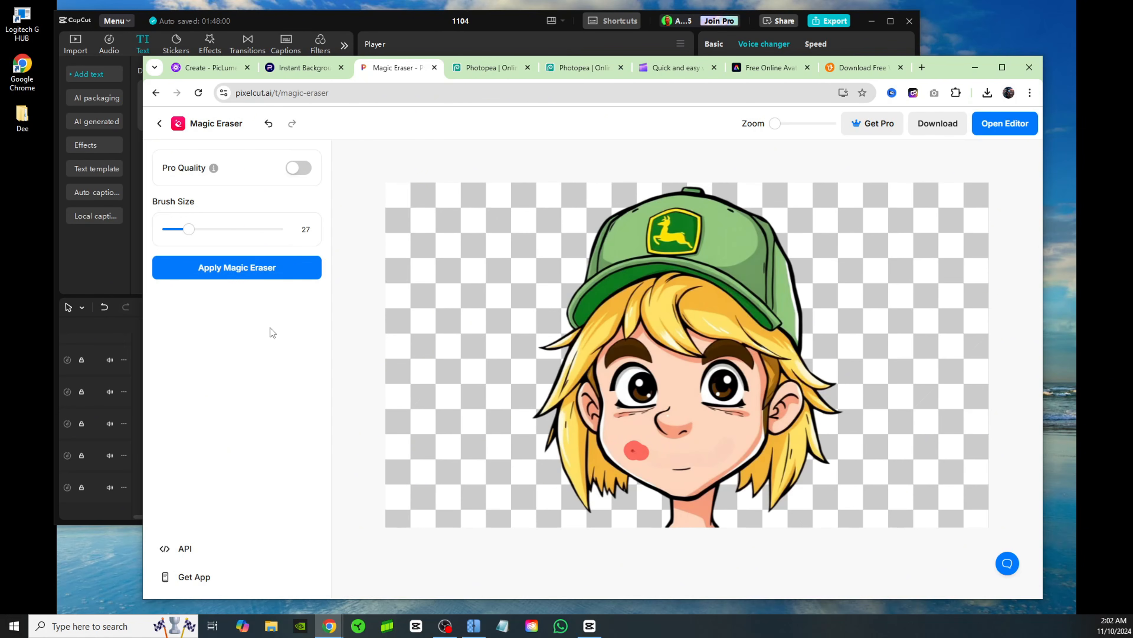
pyautogui.click(263, 269)
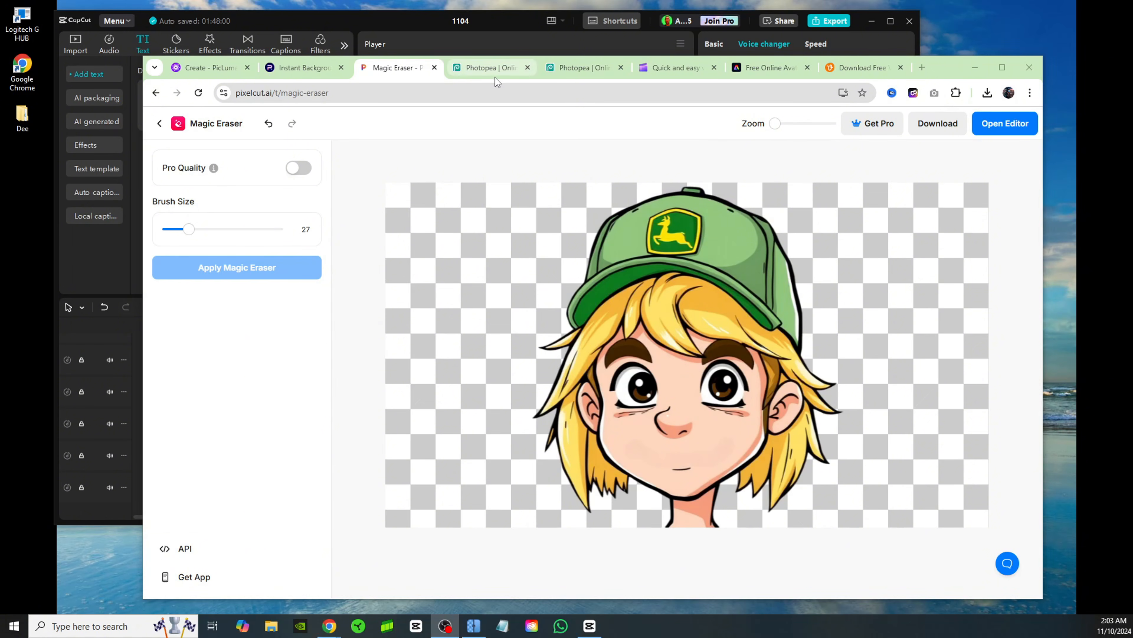
pyautogui.click(490, 67)
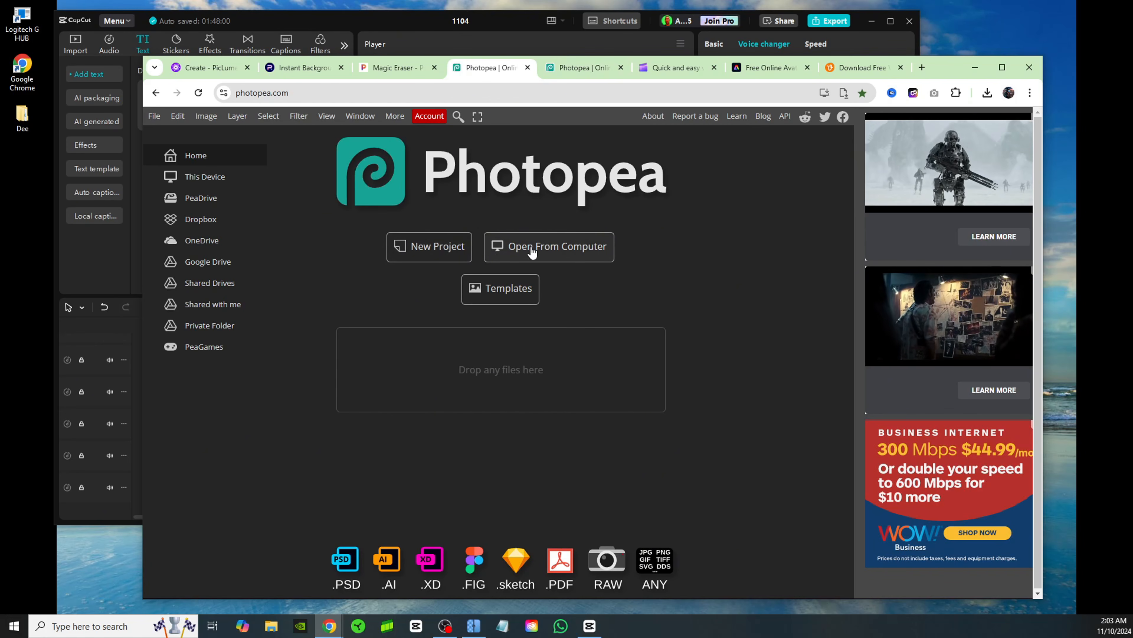
pyautogui.click(548, 257)
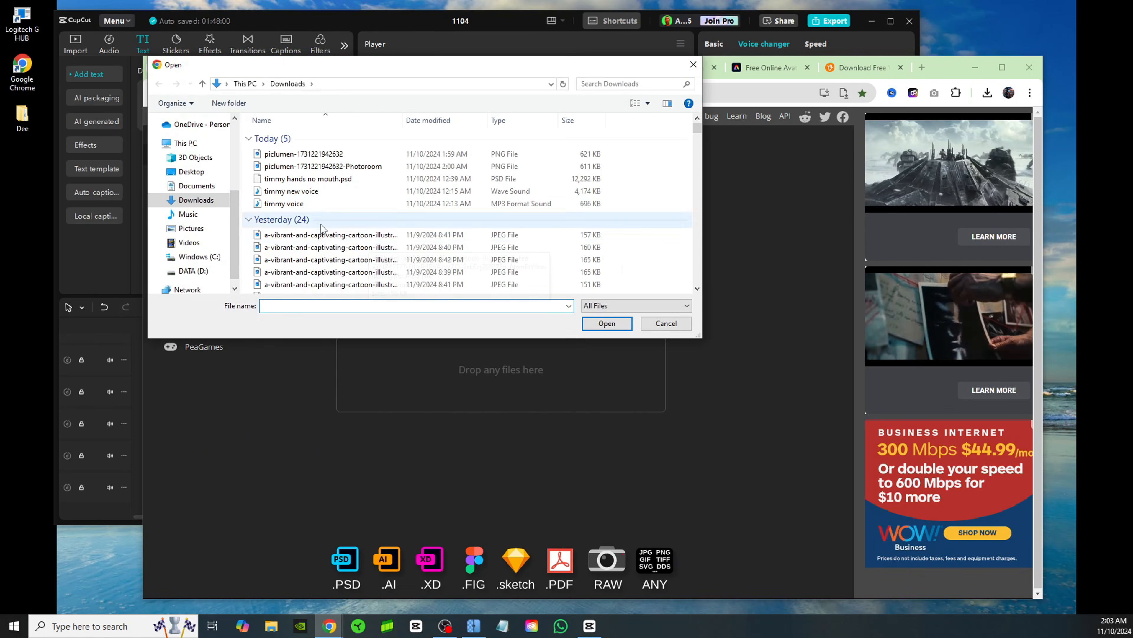
pyautogui.scroll(-5, 389, 246)
pyautogui.scroll(5, 390, 247)
pyautogui.click(323, 166)
pyautogui.click(606, 323)
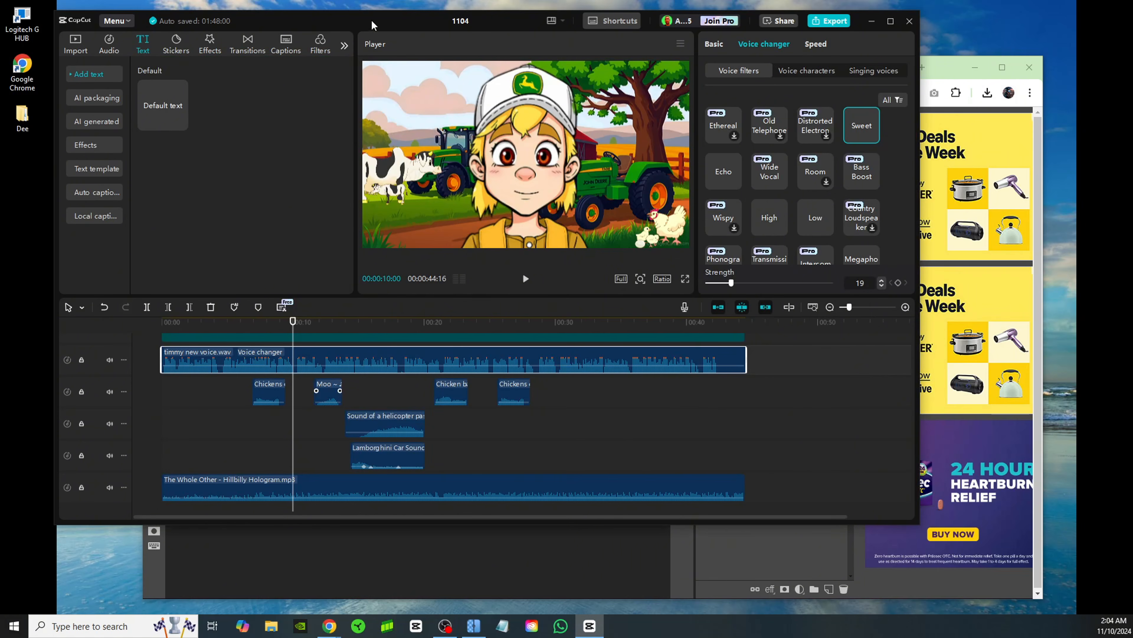
# Switch to CapCut to examine the finished farm boy animation at about 22 seconds, and return to Photopea
pyautogui.click(376, 25)
pyautogui.moveTo(293, 321); pyautogui.dragTo(453, 321)
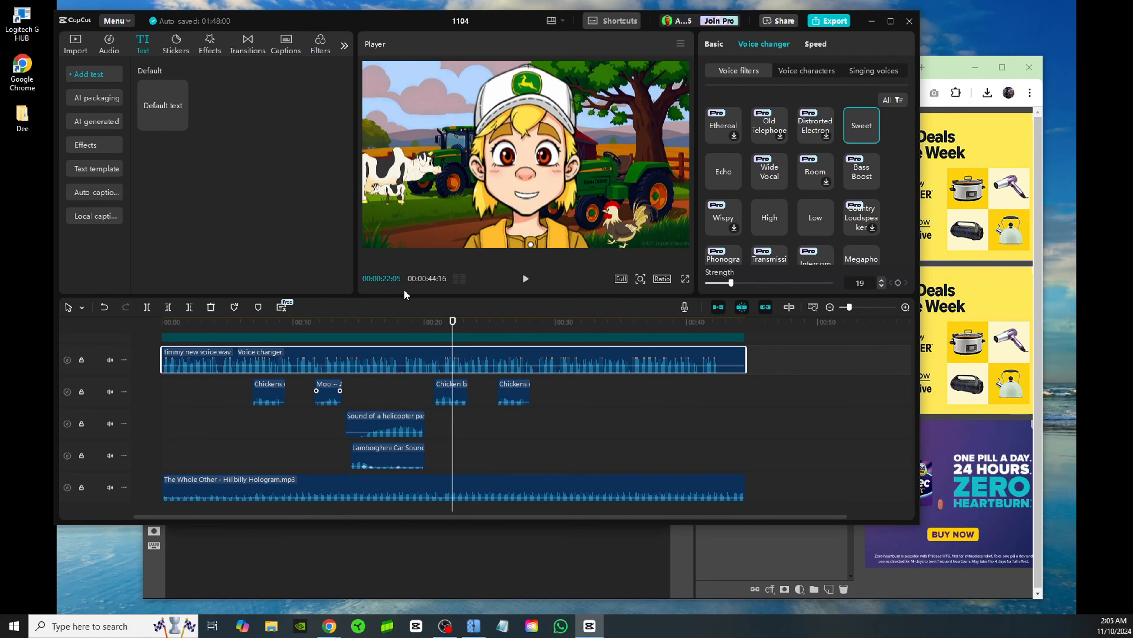
pyautogui.click(943, 65)
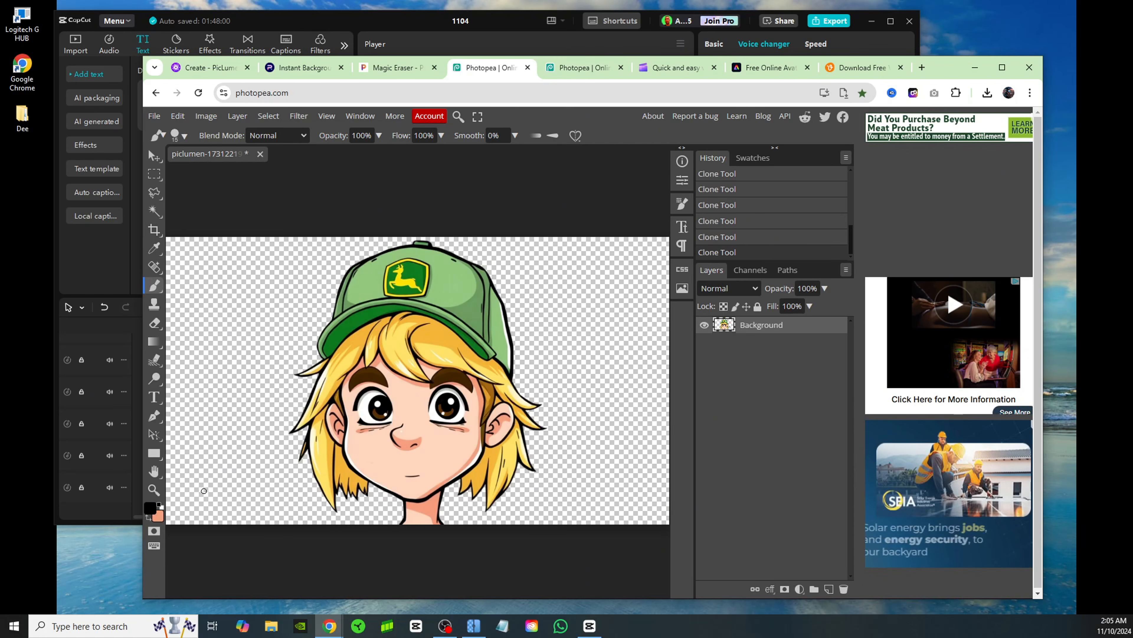
# Paint a thick black closed-lid line across the middle of each eye with a hard Brush smaller than 15 px
pyautogui.press('z')
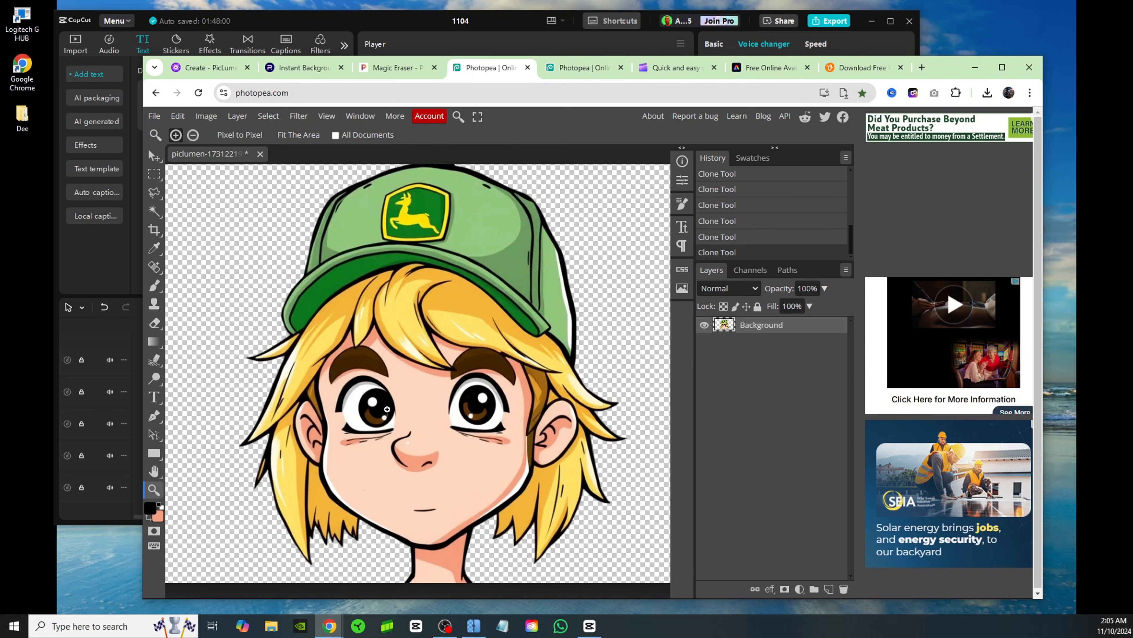
pyautogui.click(388, 410)
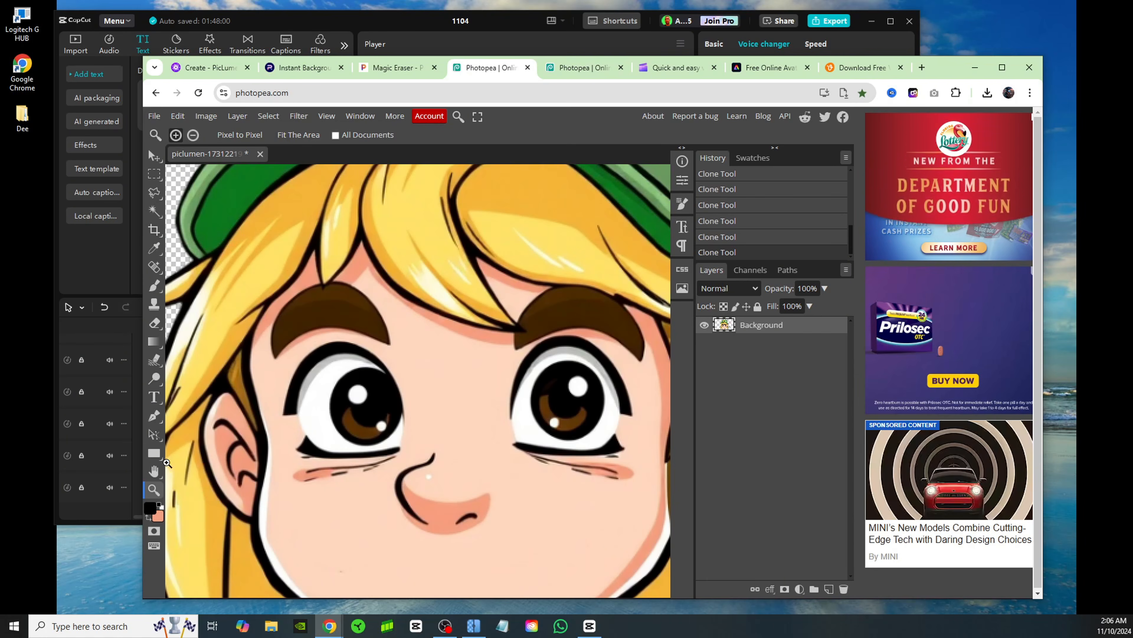
pyautogui.click(151, 288)
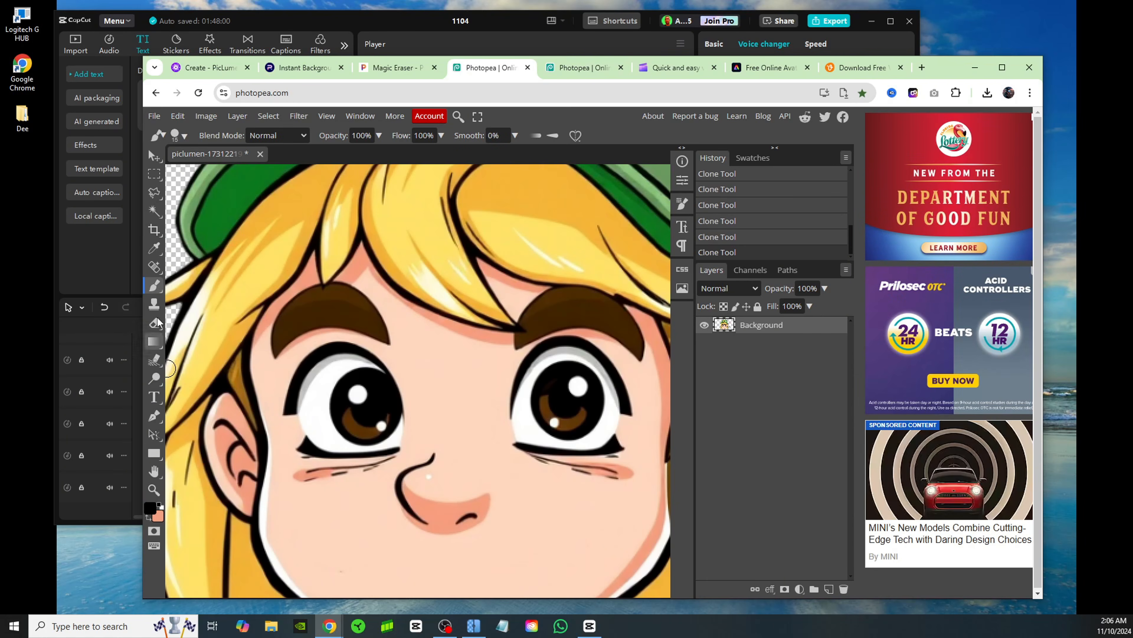
pyautogui.click(180, 135)
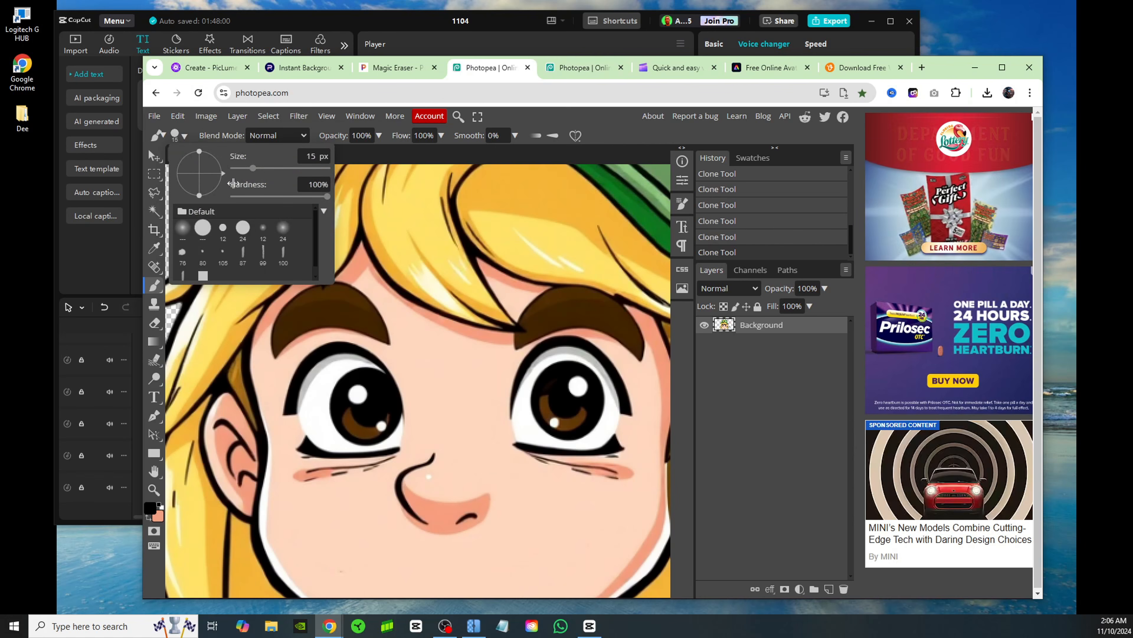
pyautogui.click(244, 168)
pyautogui.click(405, 469)
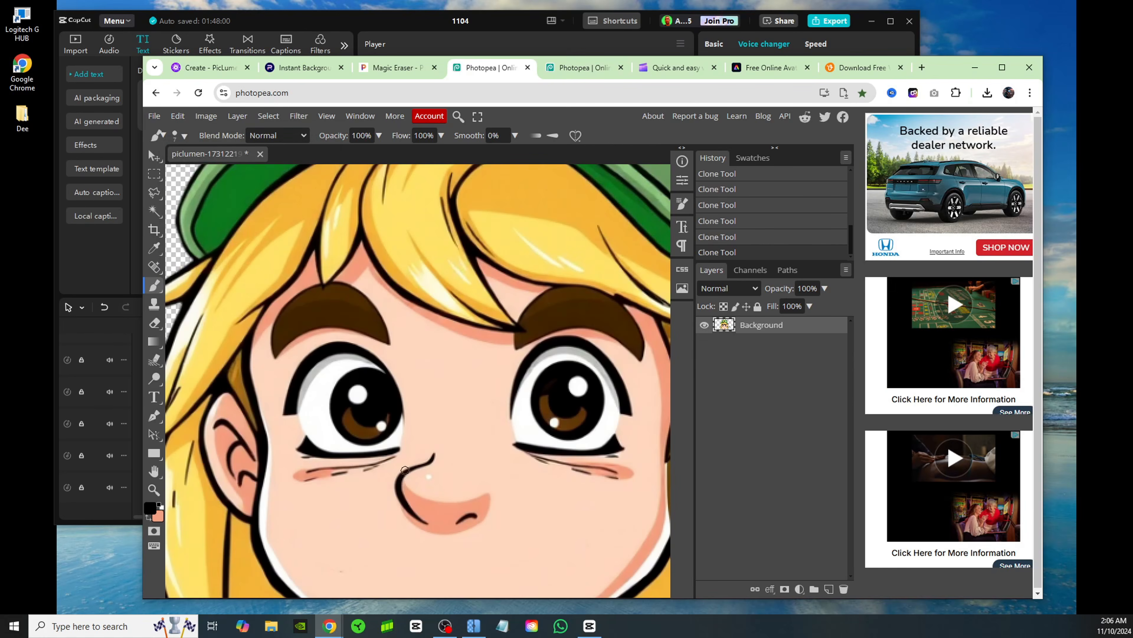
pyautogui.moveTo(288, 412)
pyautogui.mouseDown()
pyautogui.moveTo(387, 407)
pyautogui.moveTo(279, 407)
pyautogui.mouseUp()
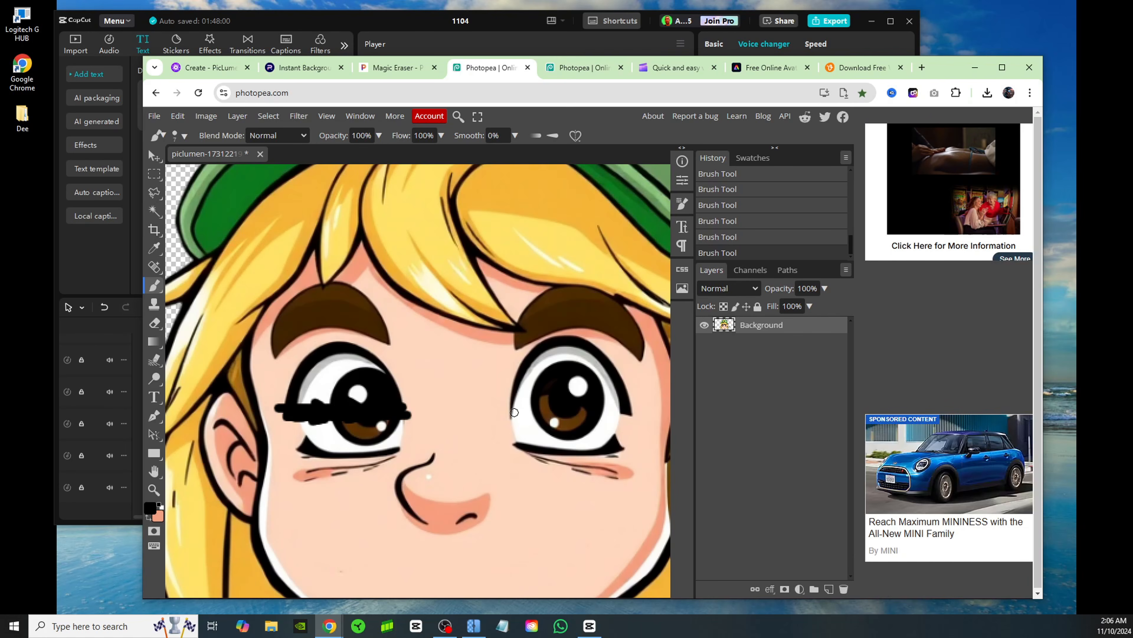
pyautogui.moveTo(515, 412)
pyautogui.mouseDown()
pyautogui.moveTo(618, 413)
pyautogui.moveTo(515, 407)
pyautogui.moveTo(602, 411)
pyautogui.moveTo(551, 408)
pyautogui.mouseUp()
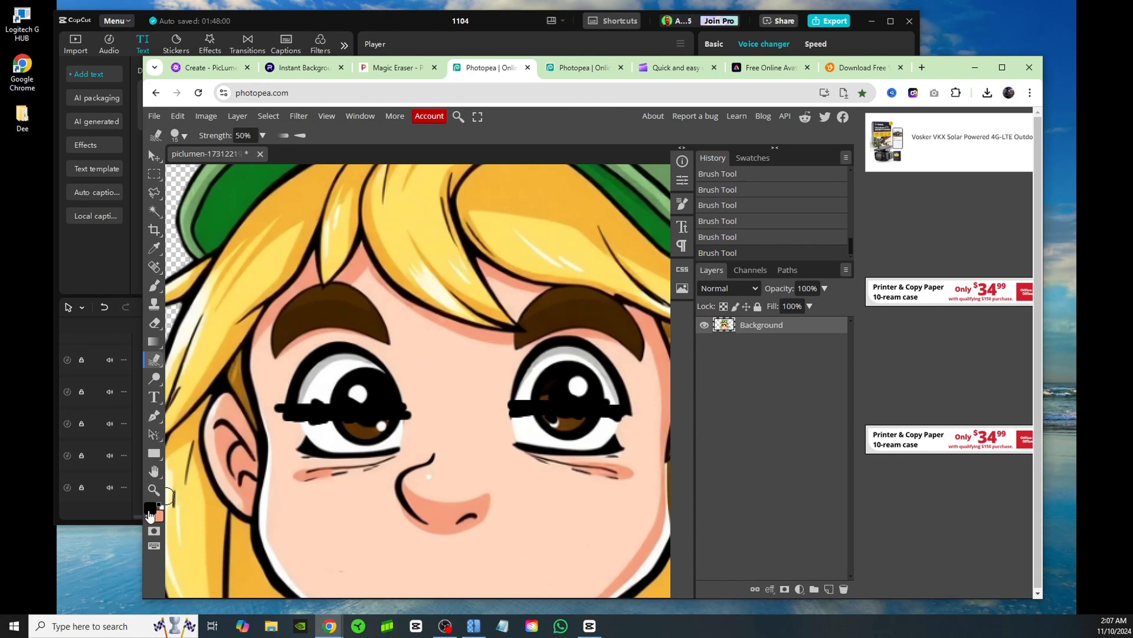
# Sample the skin colour fed7be as foreground and paint over the eye beside the ear, keeping only its black lid line
pyautogui.click(149, 508)
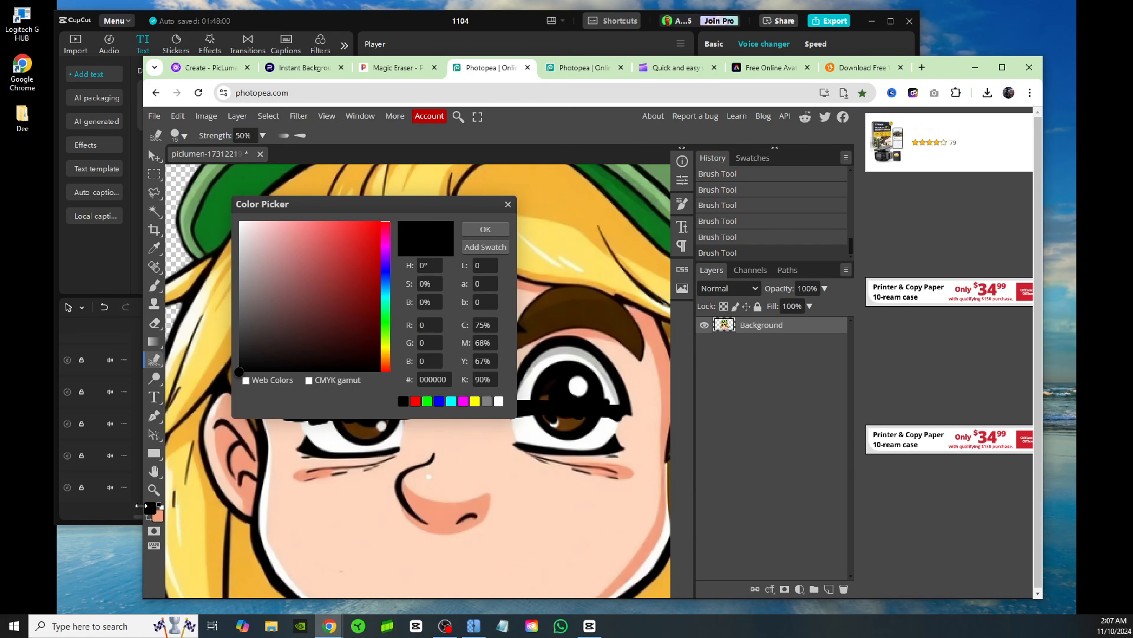
pyautogui.moveTo(448, 210); pyautogui.dragTo(362, 426)
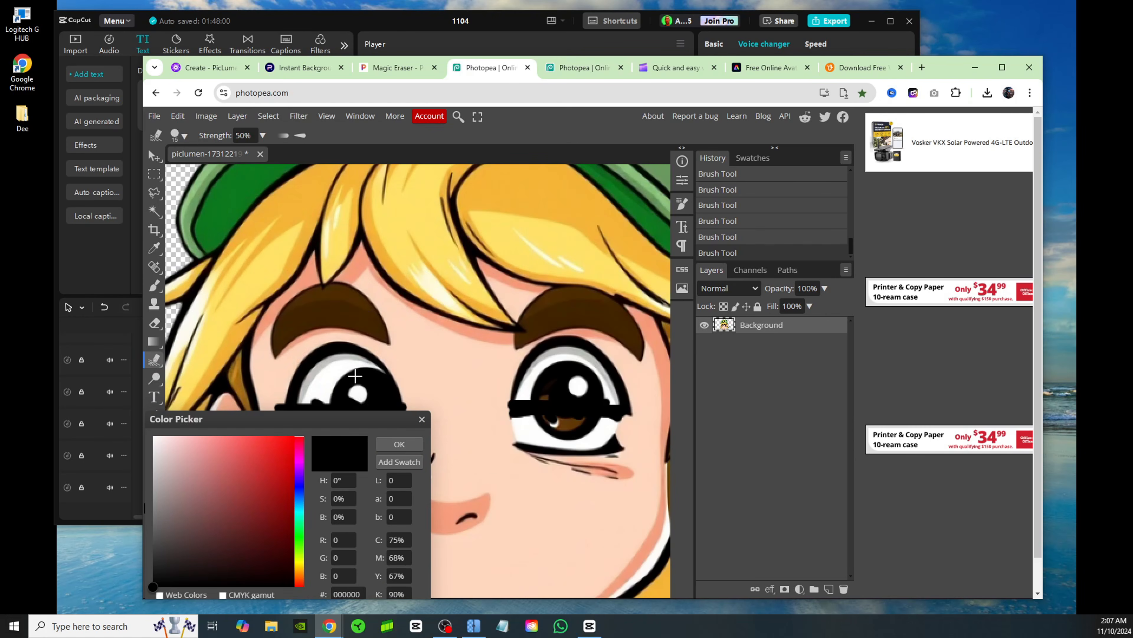
pyautogui.click(408, 366)
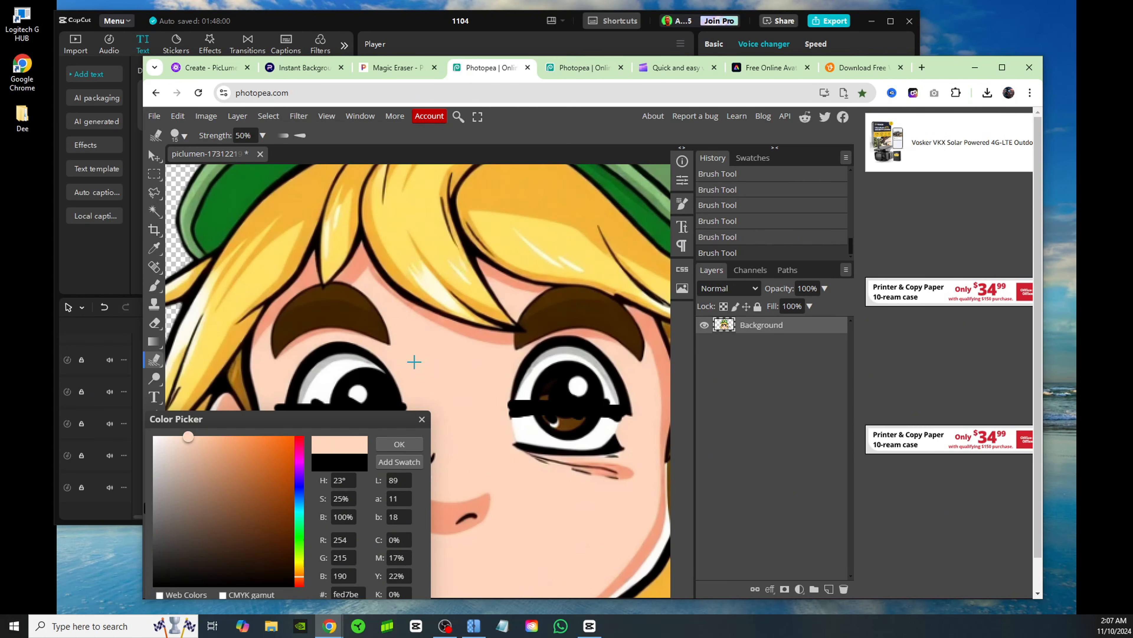
pyautogui.click(419, 444)
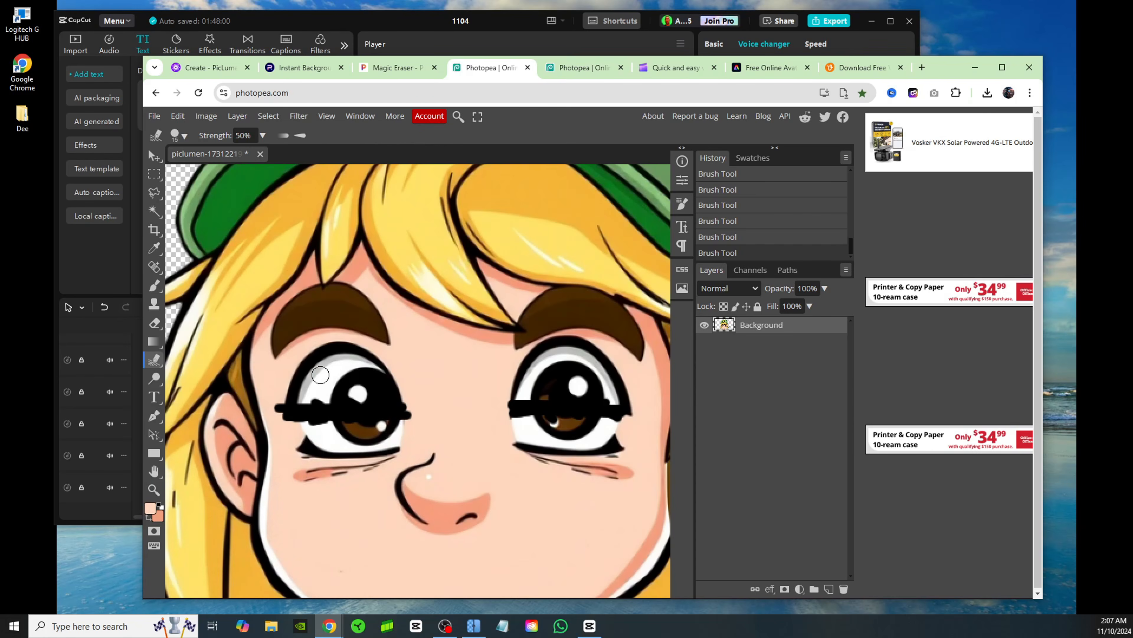
pyautogui.moveTo(285, 385)
pyautogui.mouseDown()
pyautogui.moveTo(335, 387)
pyautogui.moveTo(293, 384)
pyautogui.moveTo(334, 367)
pyautogui.moveTo(303, 356)
pyautogui.moveTo(393, 379)
pyautogui.moveTo(341, 364)
pyautogui.moveTo(286, 399)
pyautogui.moveTo(397, 399)
pyautogui.mouseUp()
pyautogui.click(154, 285)
pyautogui.moveTo(312, 432)
pyautogui.mouseDown()
pyautogui.moveTo(399, 441)
pyautogui.moveTo(315, 435)
pyautogui.moveTo(352, 432)
pyautogui.mouseUp()
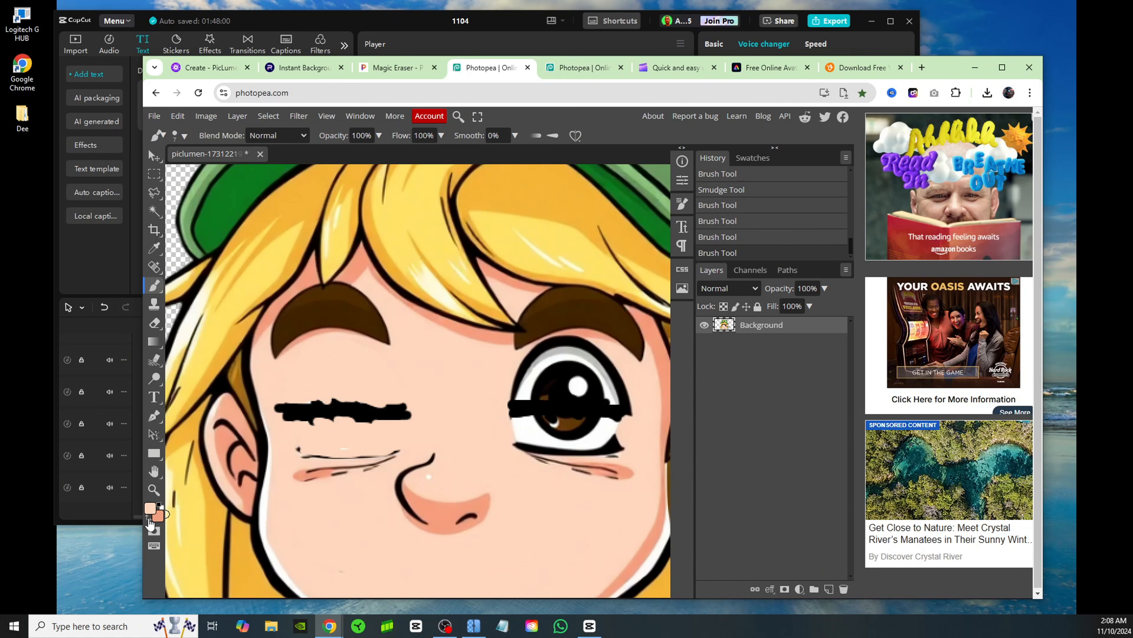
# Swap to the darker salmon colour and brush shading strokes above and below the first closed eye's black line
pyautogui.click(148, 518)
pyautogui.click(151, 509)
pyautogui.click(400, 445)
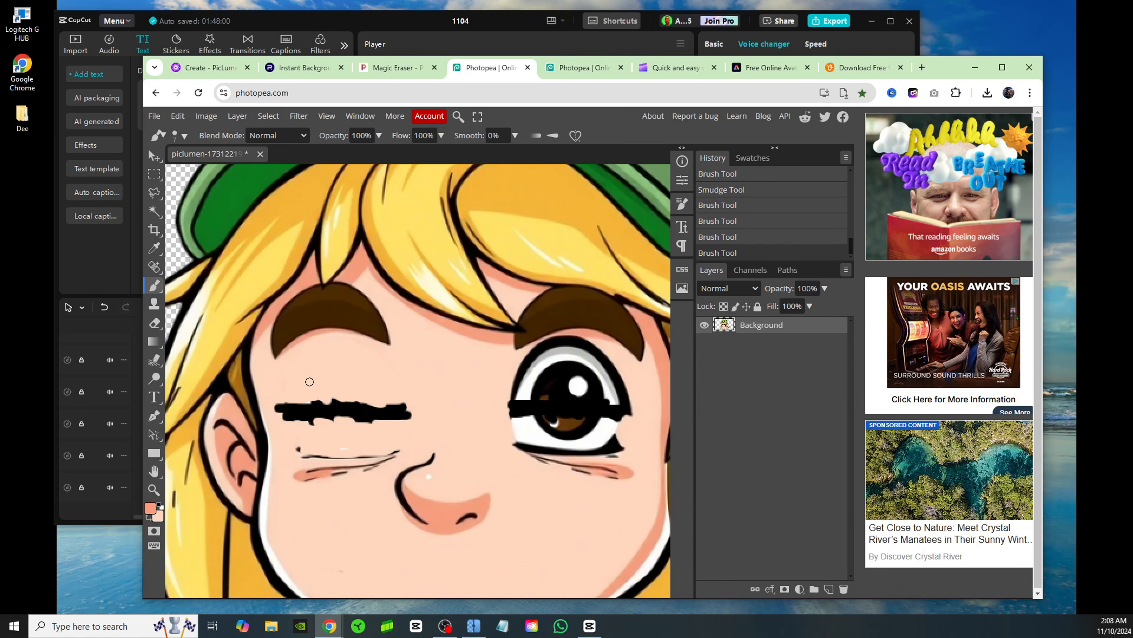
pyautogui.moveTo(309, 381); pyautogui.dragTo(296, 384)
pyautogui.moveTo(397, 385); pyautogui.dragTo(360, 387)
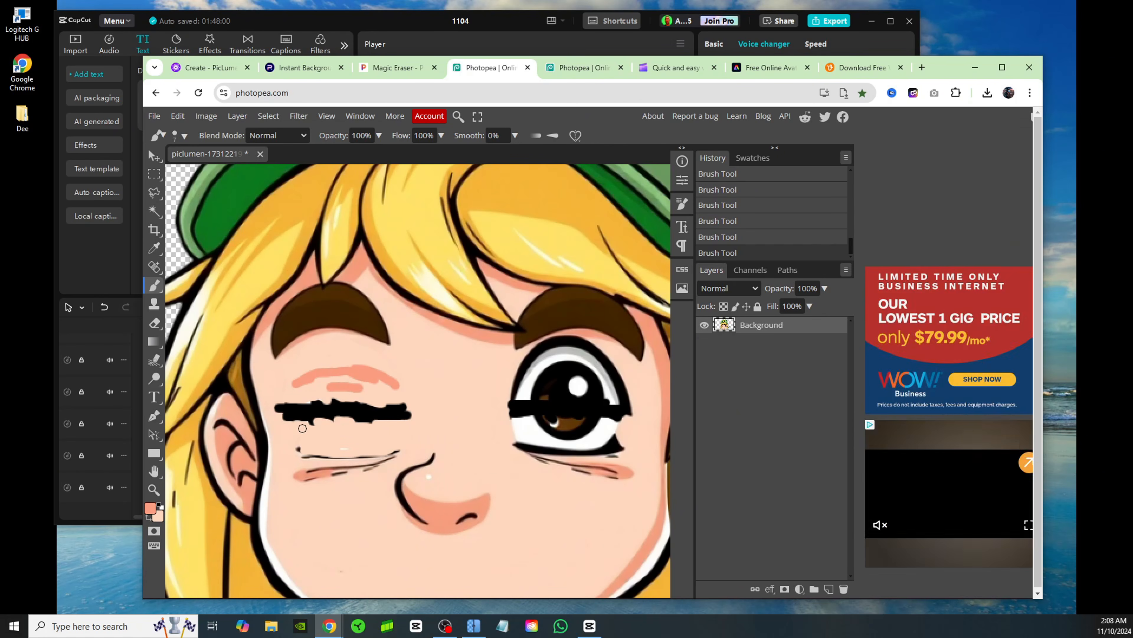
pyautogui.moveTo(302, 430); pyautogui.dragTo(365, 434)
pyautogui.moveTo(357, 444); pyautogui.dragTo(402, 431)
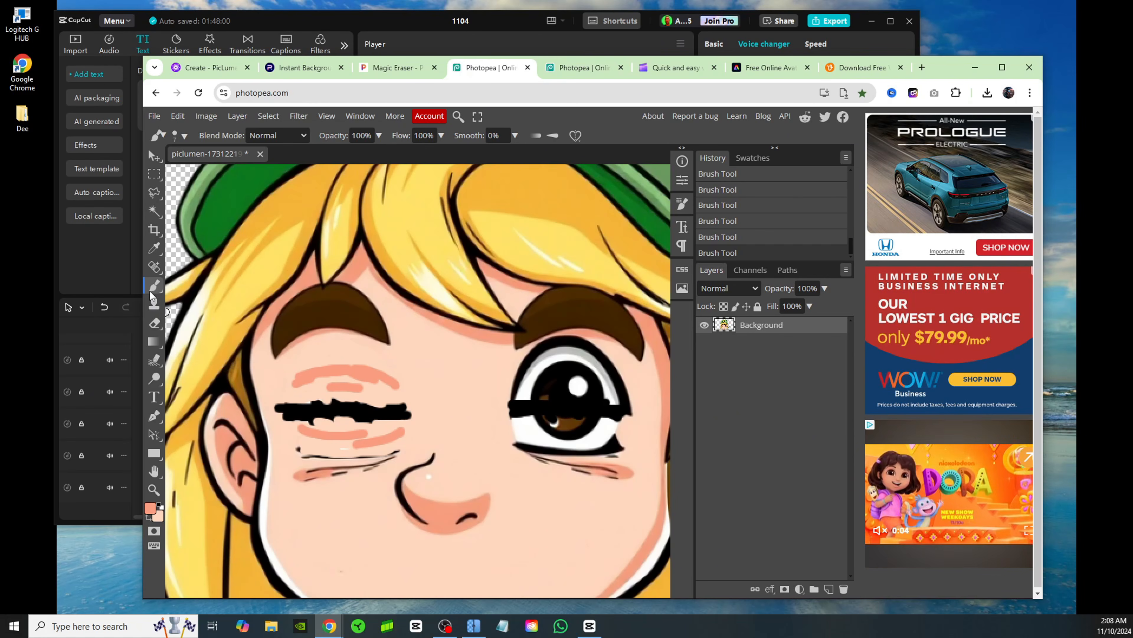
# Soften the salmon shading and the black line of the first closed eye with the Smudge tool at 50% strength
pyautogui.click(154, 359)
pyautogui.moveTo(338, 372)
pyautogui.mouseDown()
pyautogui.moveTo(298, 376)
pyautogui.moveTo(358, 373)
pyautogui.moveTo(340, 371)
pyautogui.moveTo(360, 388)
pyautogui.mouseUp()
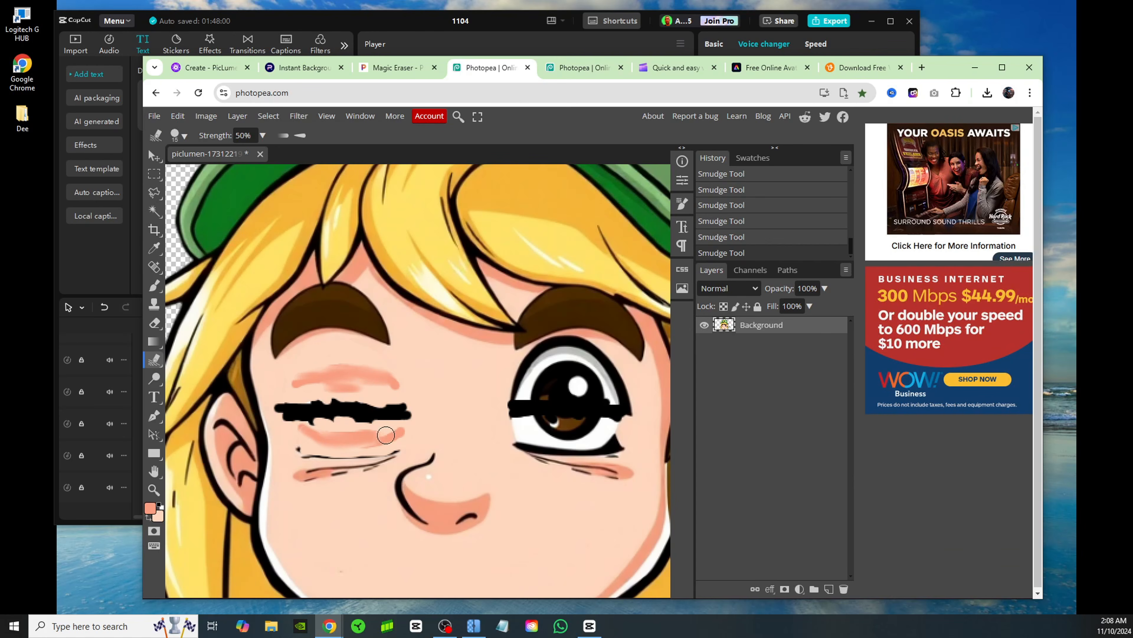
pyautogui.moveTo(386, 434)
pyautogui.mouseDown()
pyautogui.moveTo(325, 437)
pyautogui.moveTo(385, 433)
pyautogui.moveTo(315, 412)
pyautogui.mouseUp()
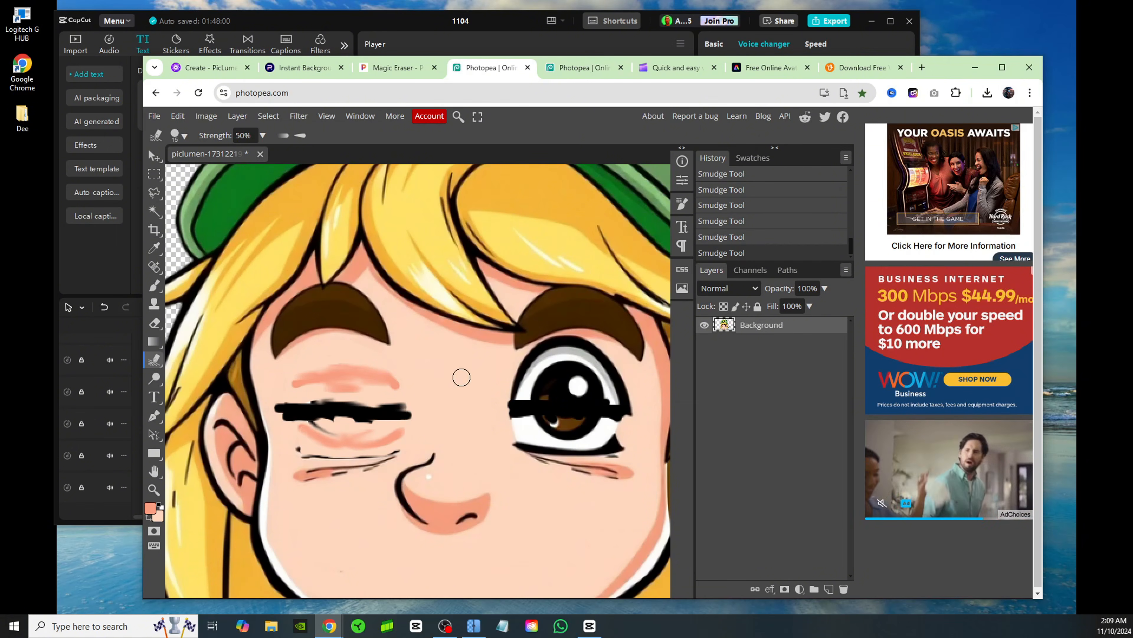
# Swap back to the skin colour and paint over the second eye above and below its black lid line
pyautogui.click(154, 286)
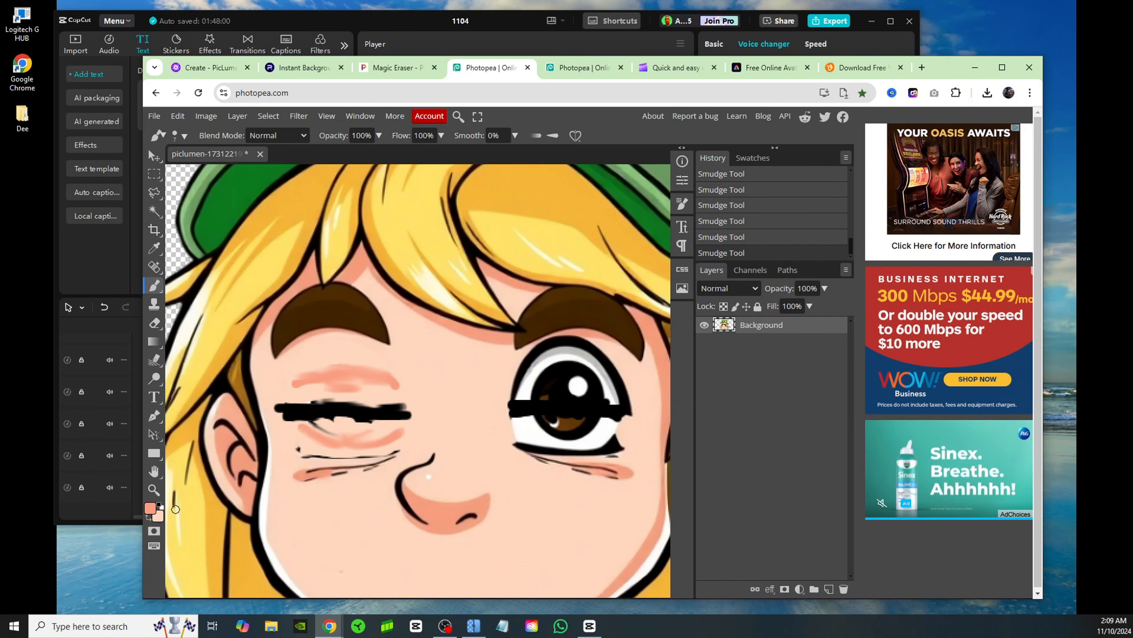
pyautogui.click(148, 518)
pyautogui.moveTo(531, 376)
pyautogui.mouseDown()
pyautogui.moveTo(594, 398)
pyautogui.moveTo(602, 376)
pyautogui.moveTo(564, 387)
pyautogui.moveTo(519, 375)
pyautogui.moveTo(607, 374)
pyautogui.moveTo(553, 342)
pyautogui.moveTo(609, 366)
pyautogui.mouseUp()
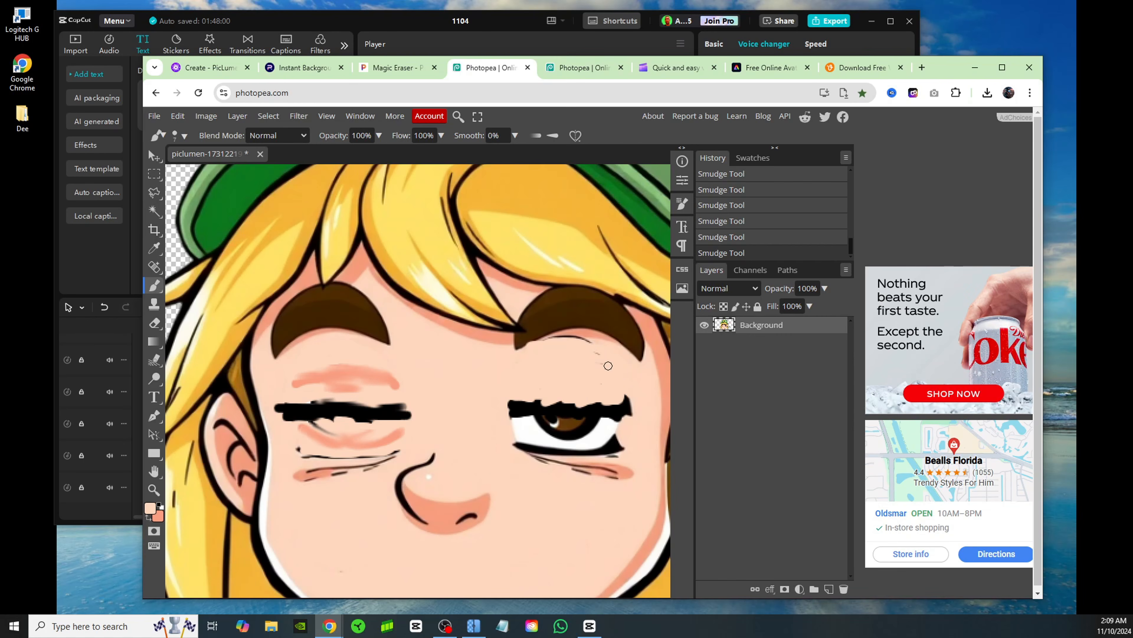
pyautogui.moveTo(662, 438)
pyautogui.mouseDown()
pyautogui.moveTo(618, 447)
pyautogui.moveTo(522, 429)
pyautogui.moveTo(554, 413)
pyautogui.moveTo(590, 427)
pyautogui.moveTo(520, 440)
pyautogui.mouseUp()
# Swap to the salmon colour and brush eyelid shading strokes above and below the second closed eye
pyautogui.click(149, 518)
pyautogui.moveTo(522, 380); pyautogui.dragTo(612, 373)
pyautogui.moveTo(546, 365)
pyautogui.mouseDown()
pyautogui.moveTo(612, 375)
pyautogui.moveTo(585, 380)
pyautogui.mouseUp()
pyautogui.moveTo(565, 380); pyautogui.dragTo(604, 384)
pyautogui.moveTo(527, 432); pyautogui.dragTo(621, 436)
pyautogui.moveTo(525, 439); pyautogui.dragTo(562, 443)
pyautogui.moveTo(551, 374)
pyautogui.mouseDown()
pyautogui.moveTo(574, 374)
pyautogui.moveTo(577, 359)
pyautogui.moveTo(614, 367)
pyautogui.mouseUp()
# Blend the second closed eye's salmon shading and black line with the Smudge tool at 50% strength
pyautogui.click(154, 360)
pyautogui.moveTo(580, 367); pyautogui.dragTo(625, 370)
pyautogui.moveTo(585, 373); pyautogui.dragTo(621, 376)
pyautogui.moveTo(609, 424); pyautogui.dragTo(551, 416)
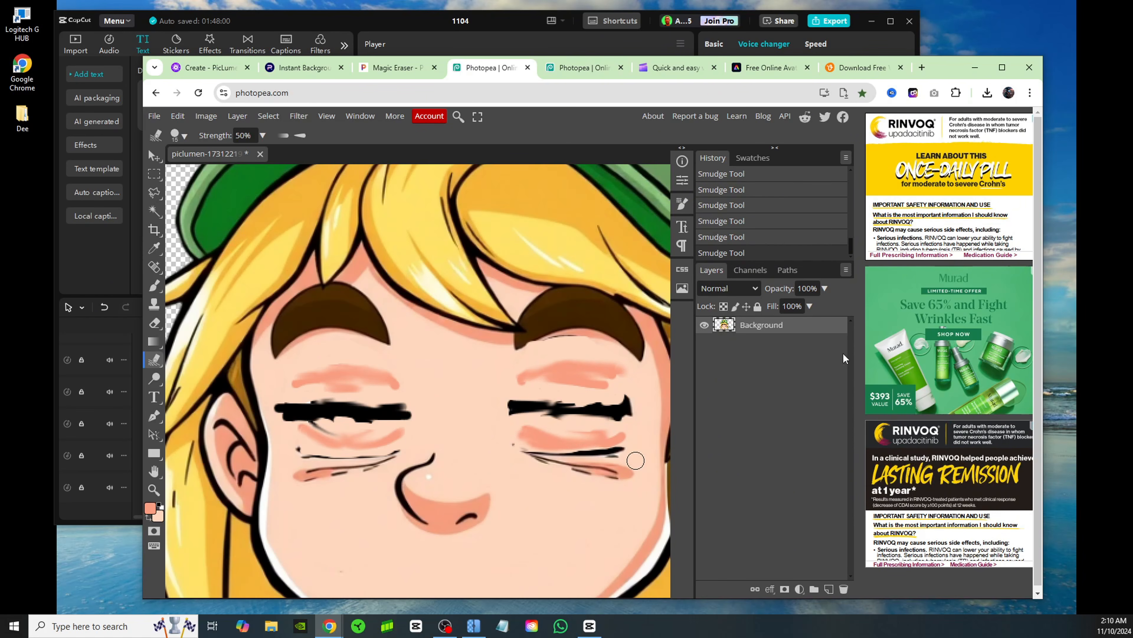
# Export the closed-eyes version of the character as a PNG named "eyes closed"
pyautogui.press('z')
pyautogui.hotkey('ctrl', '-')
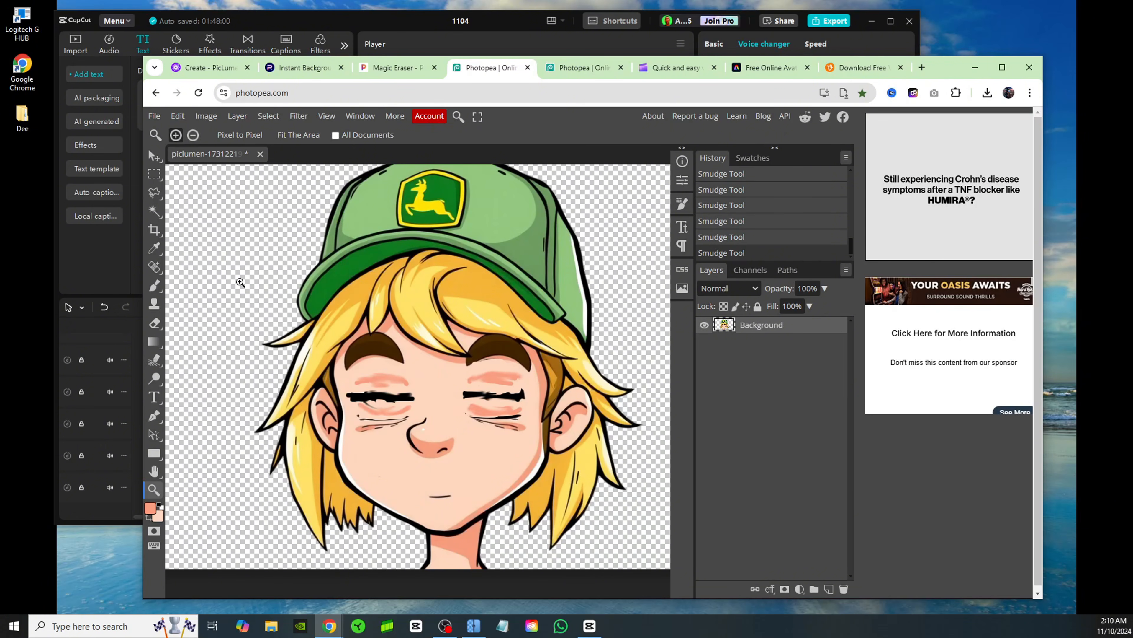
pyautogui.click(154, 116)
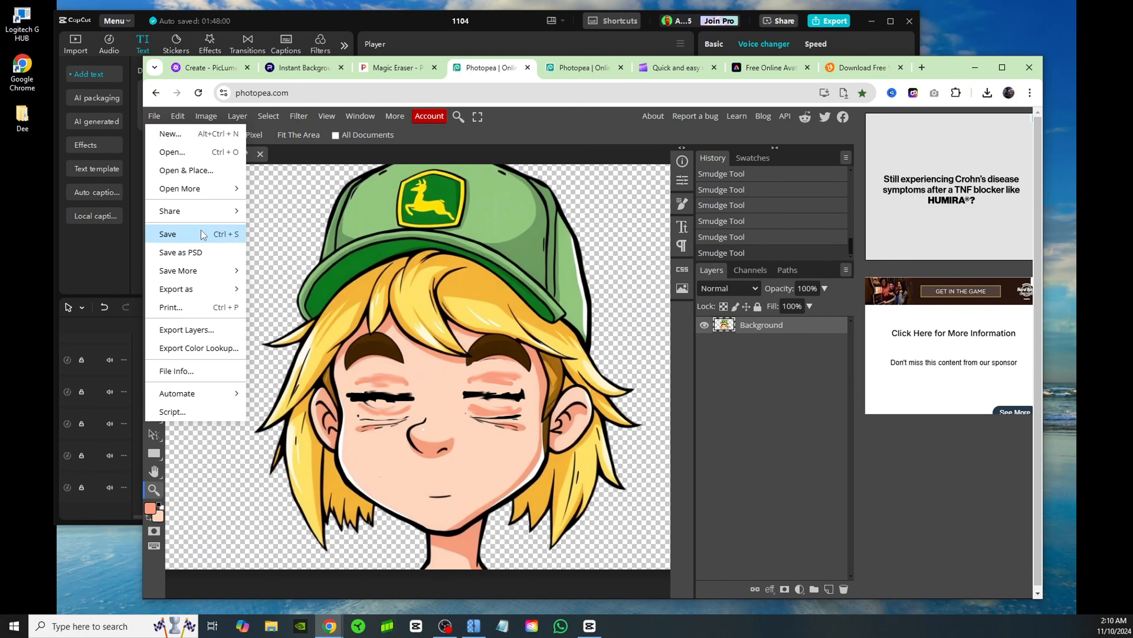
pyautogui.moveTo(200, 294)
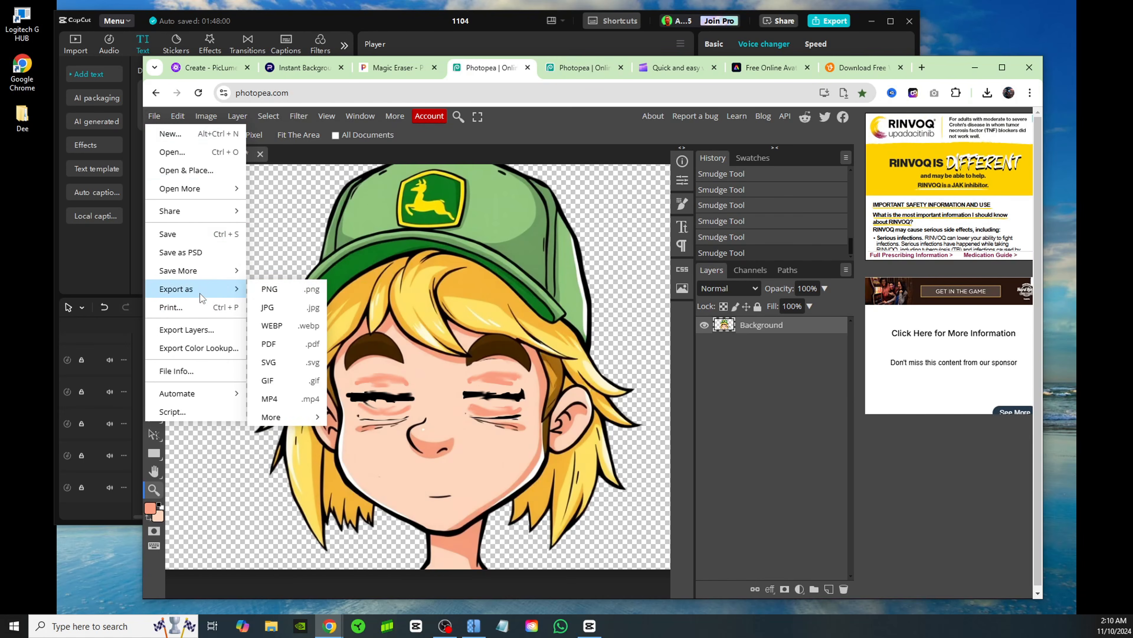
pyautogui.click(290, 289)
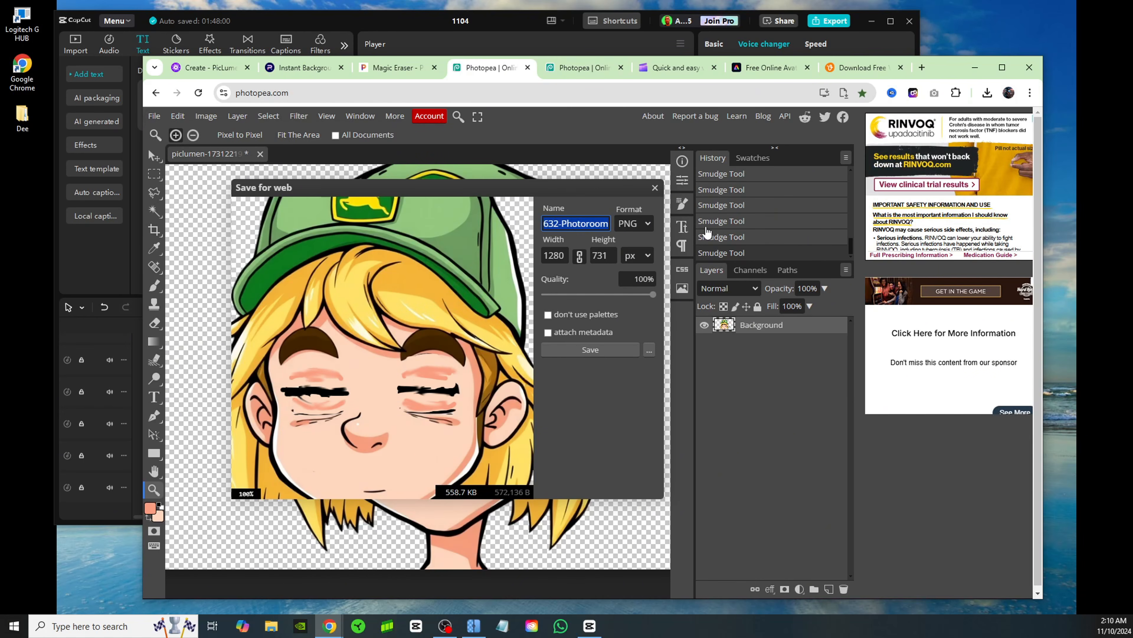
pyautogui.write('eyes closed')
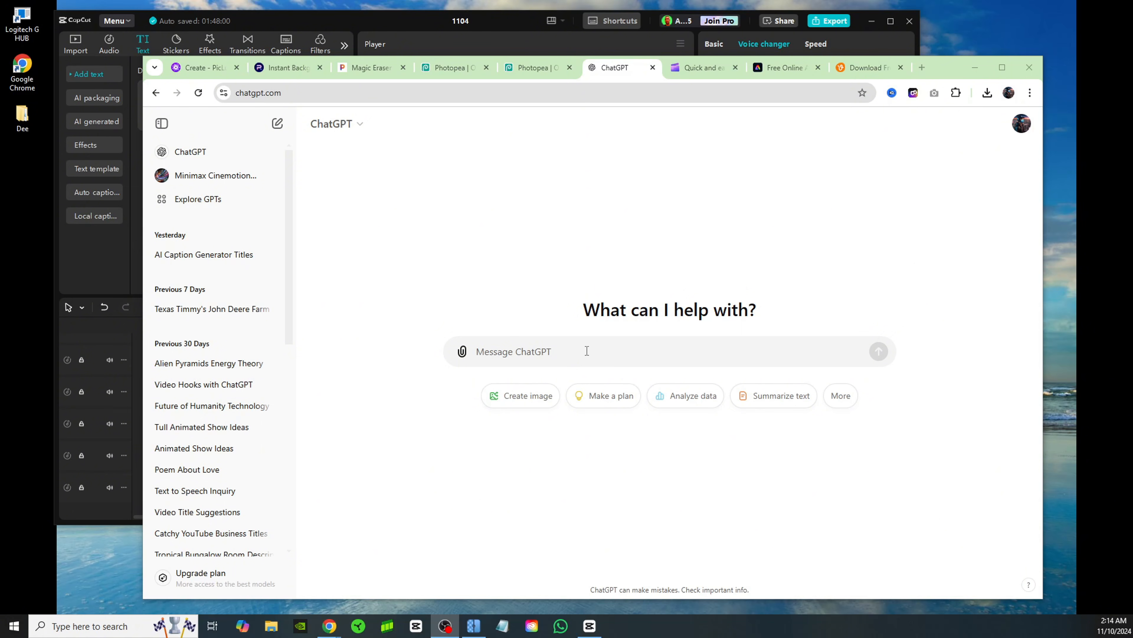
# Ask ChatGPT for a short narration by a young country farmer about his 2 John Deere tractors and love for his farm, and copy the reply
pyautogui.write('write me a short narration of a young country farmer who is talking about his 2 john deere tractors and how much he loves his farm')
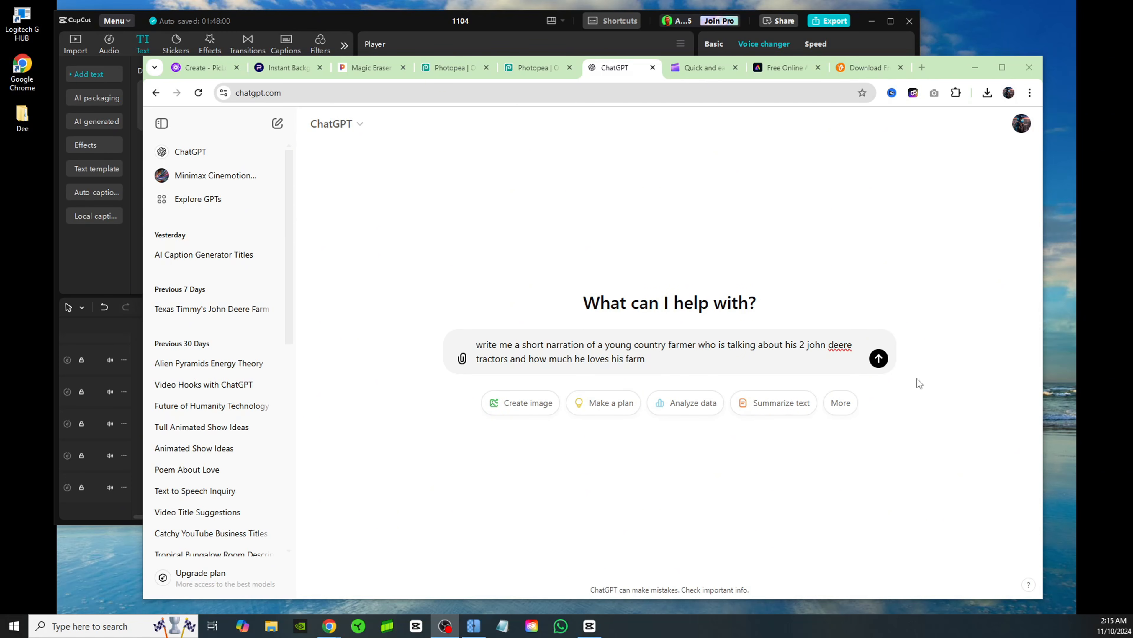
pyautogui.click(879, 360)
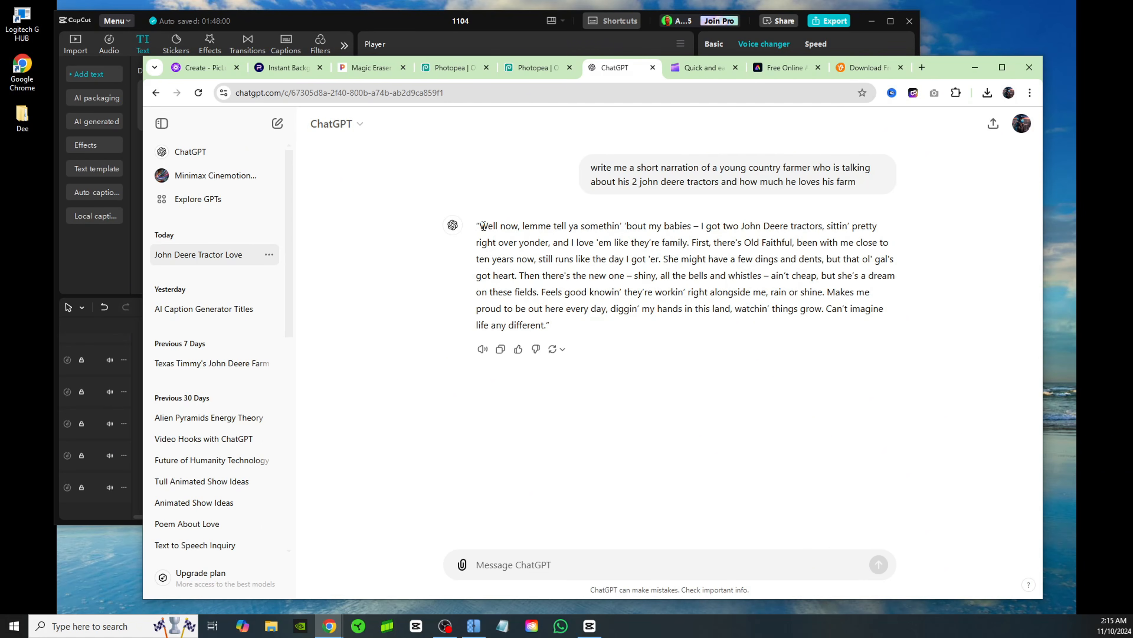
pyautogui.moveTo(484, 227); pyautogui.dragTo(543, 325)
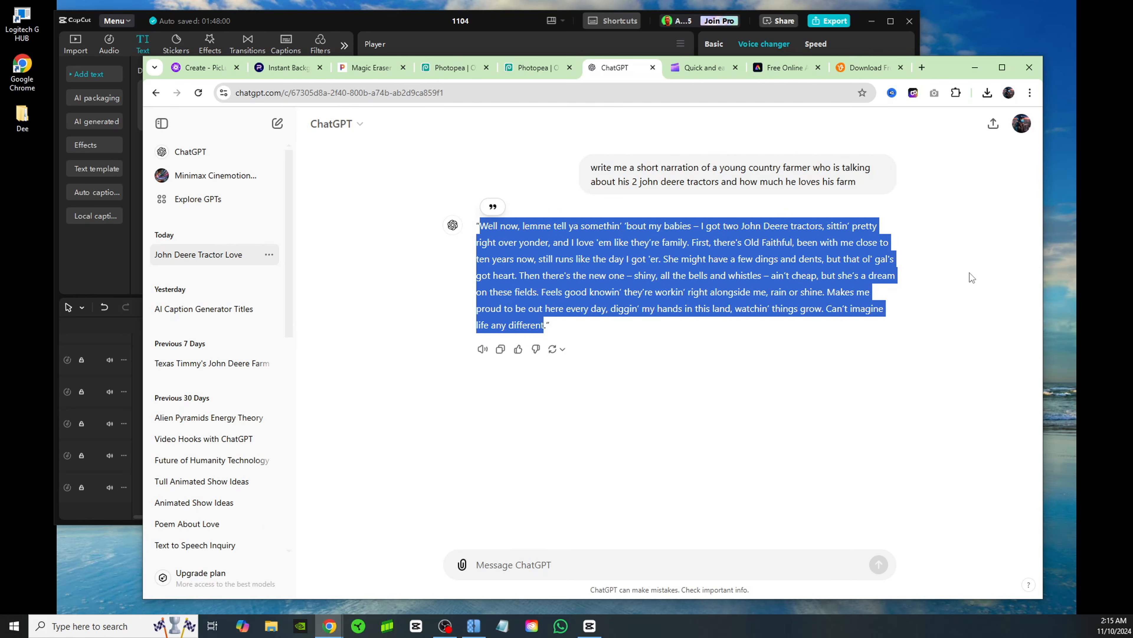
pyautogui.click(927, 218)
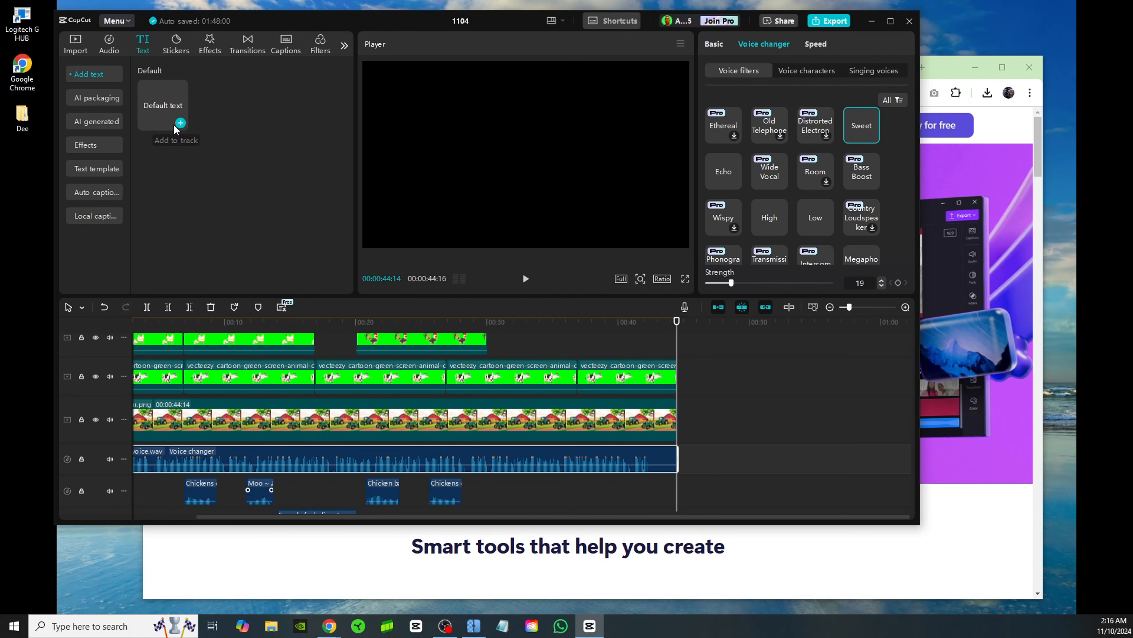
# Switch to CapCut, add a default text clip at the end of the timeline, and replace its text with the copied narration
pyautogui.moveTo(676, 322); pyautogui.dragTo(217, 322)
pyautogui.moveTo(253, 366); pyautogui.dragTo(676, 385)
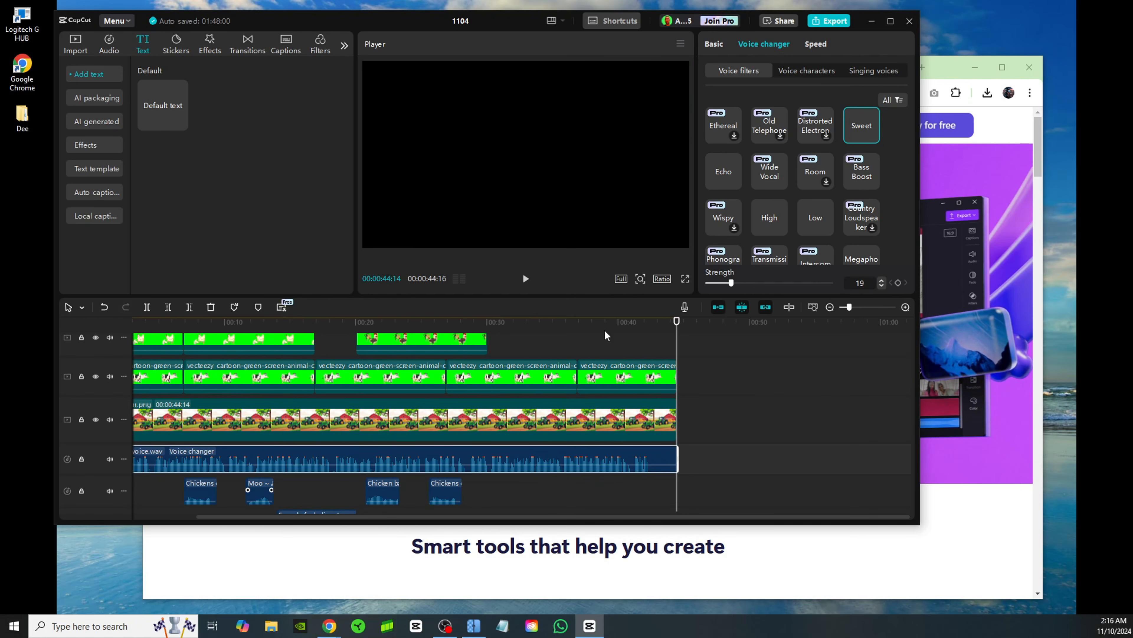
pyautogui.click(180, 122)
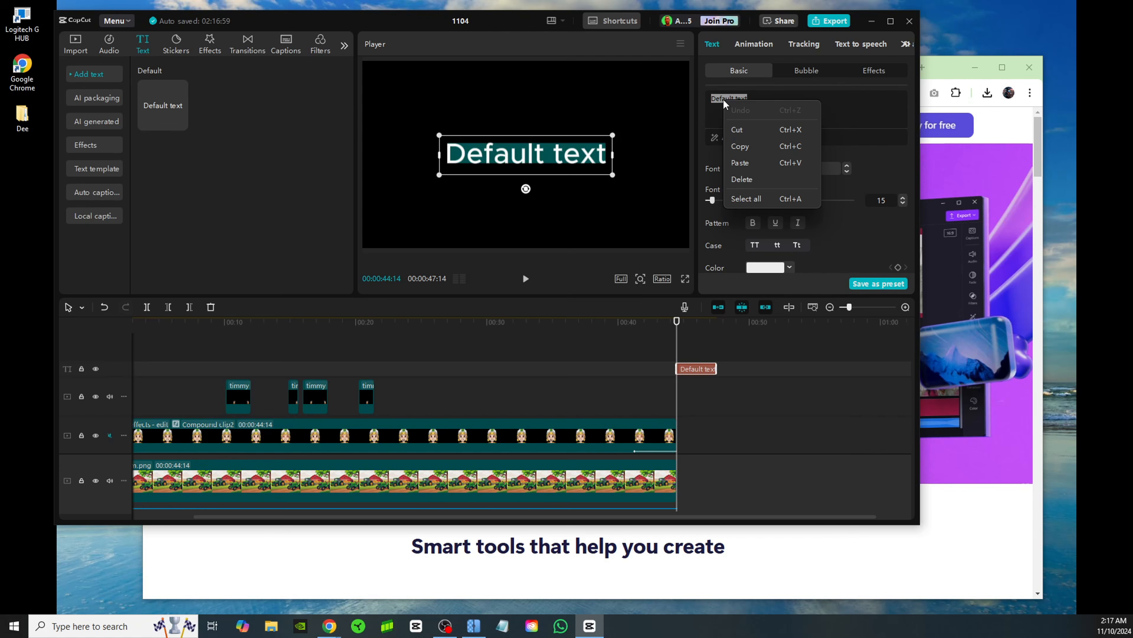
pyautogui.click(751, 161)
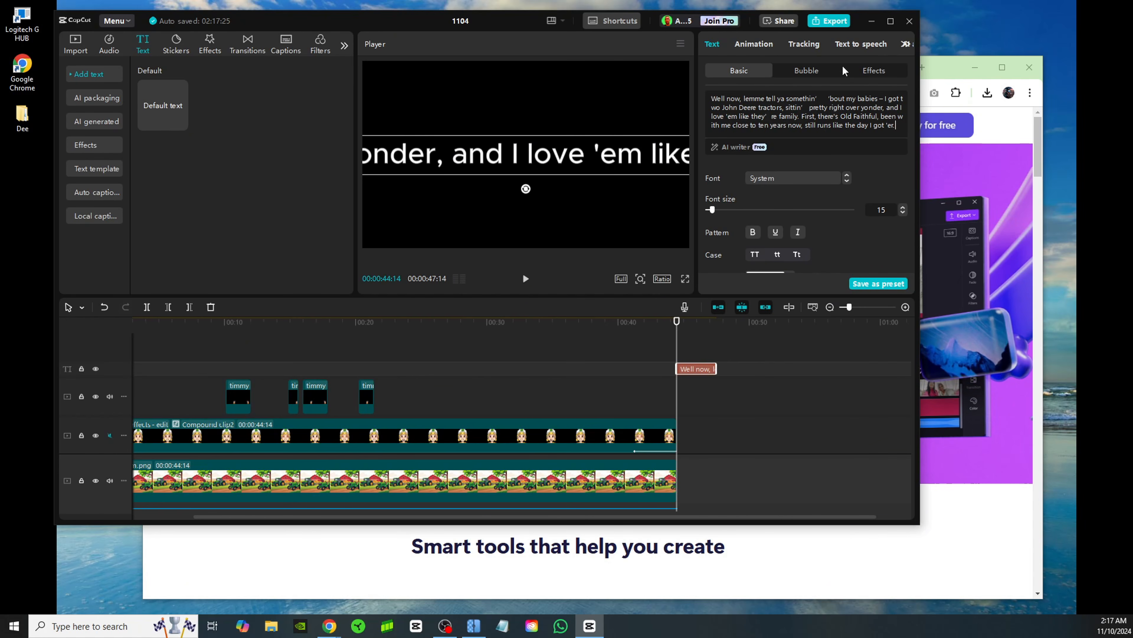
# Generate speech from the narration text with the Trickster character voice and play the resulting audio clip
pyautogui.click(866, 45)
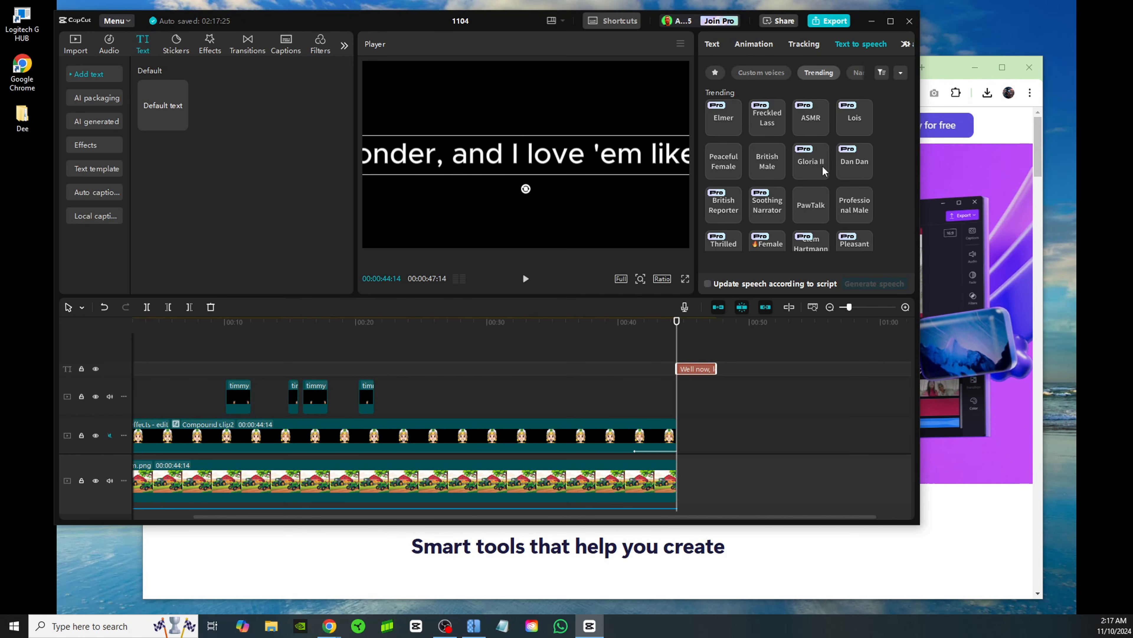
pyautogui.scroll(-1, 783, 191)
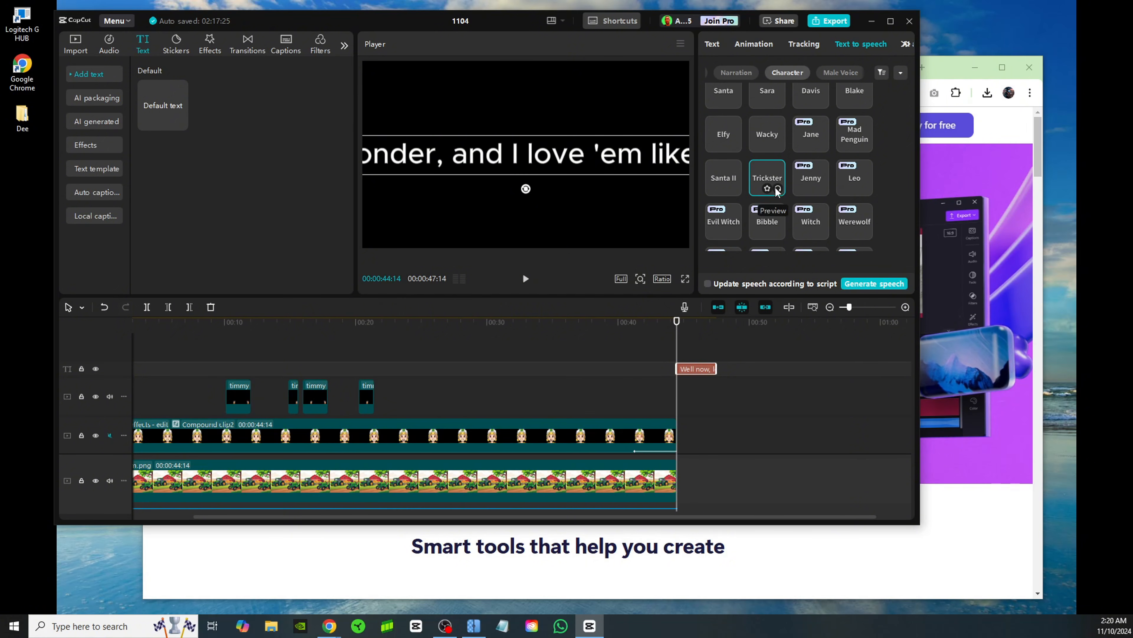
pyautogui.click(879, 284)
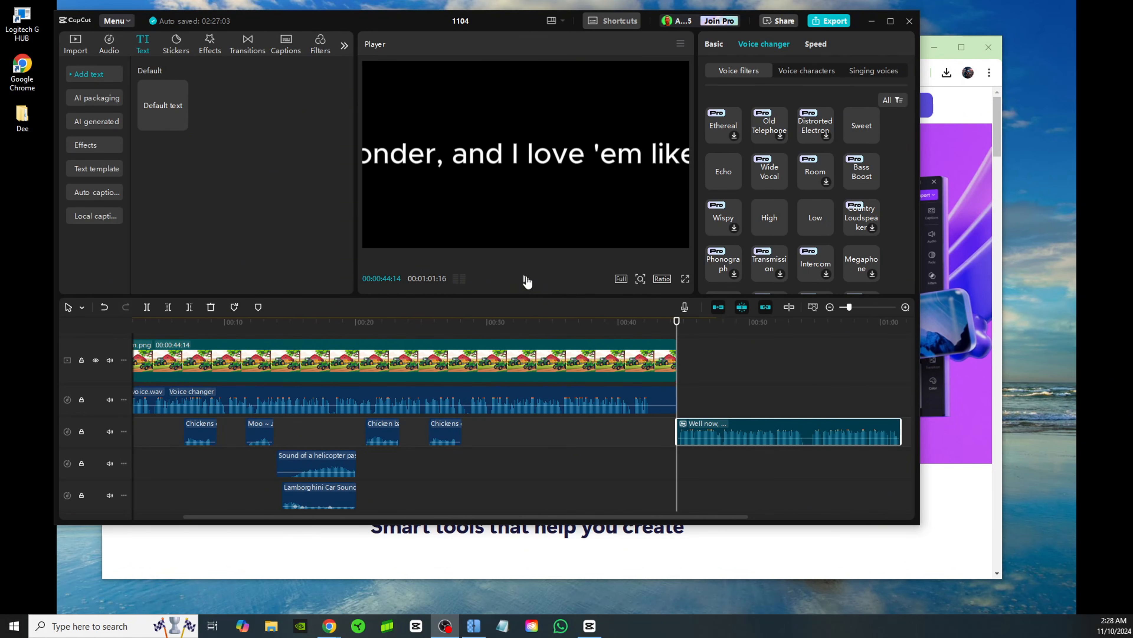
pyautogui.click(526, 280)
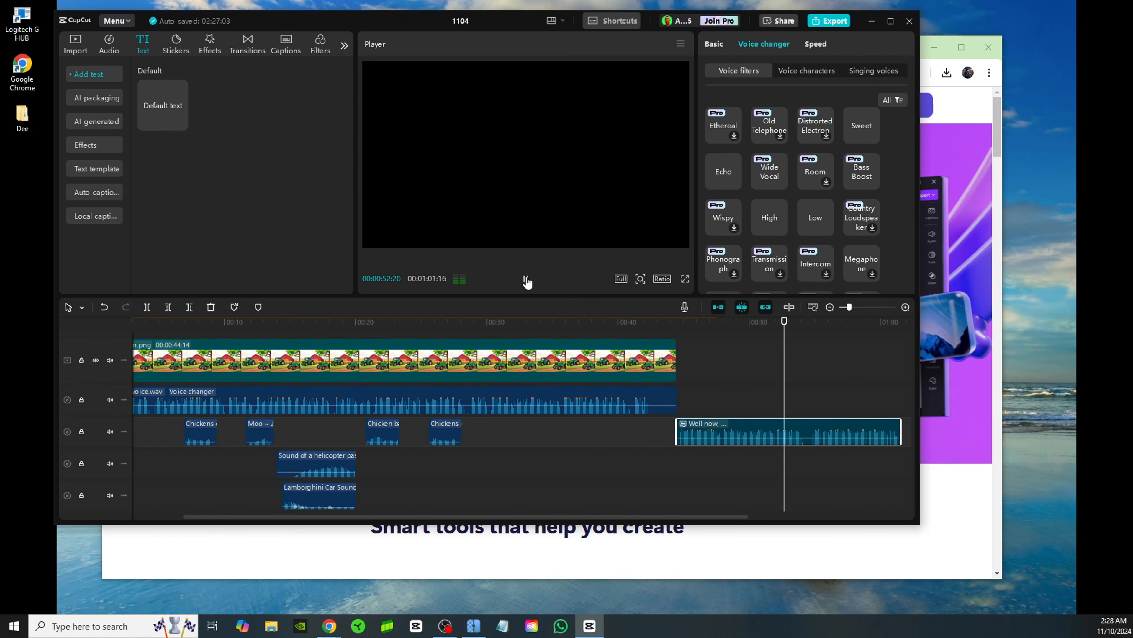
pyautogui.click(526, 280)
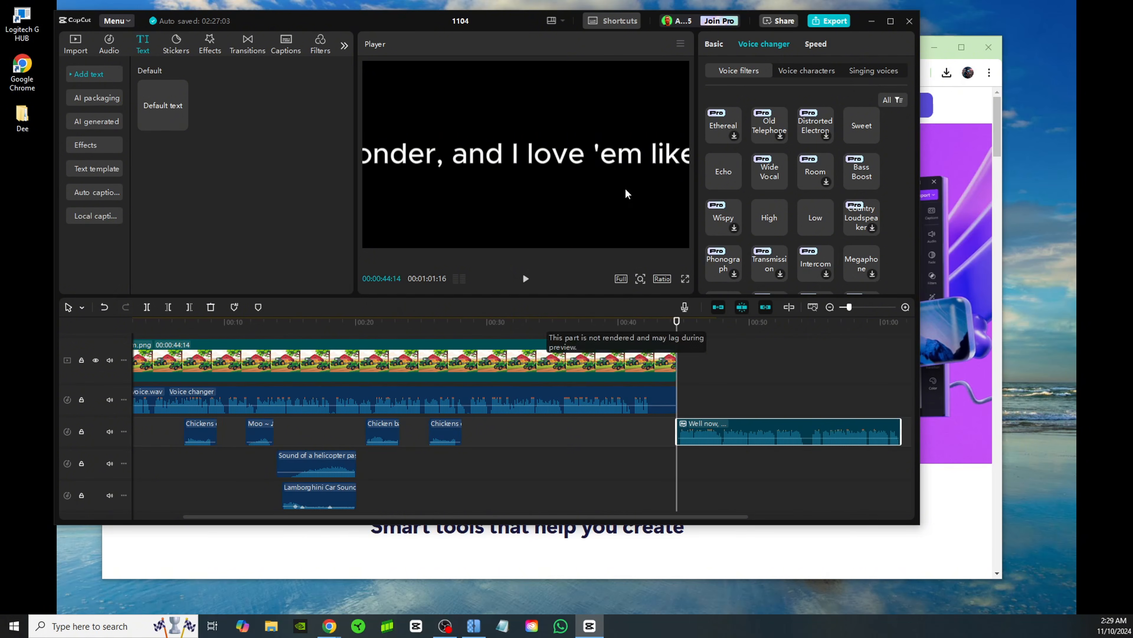
# Try an audio-only MP3 export with video turned off, cancel it, and delete the generated speech clip
pyautogui.click(838, 25)
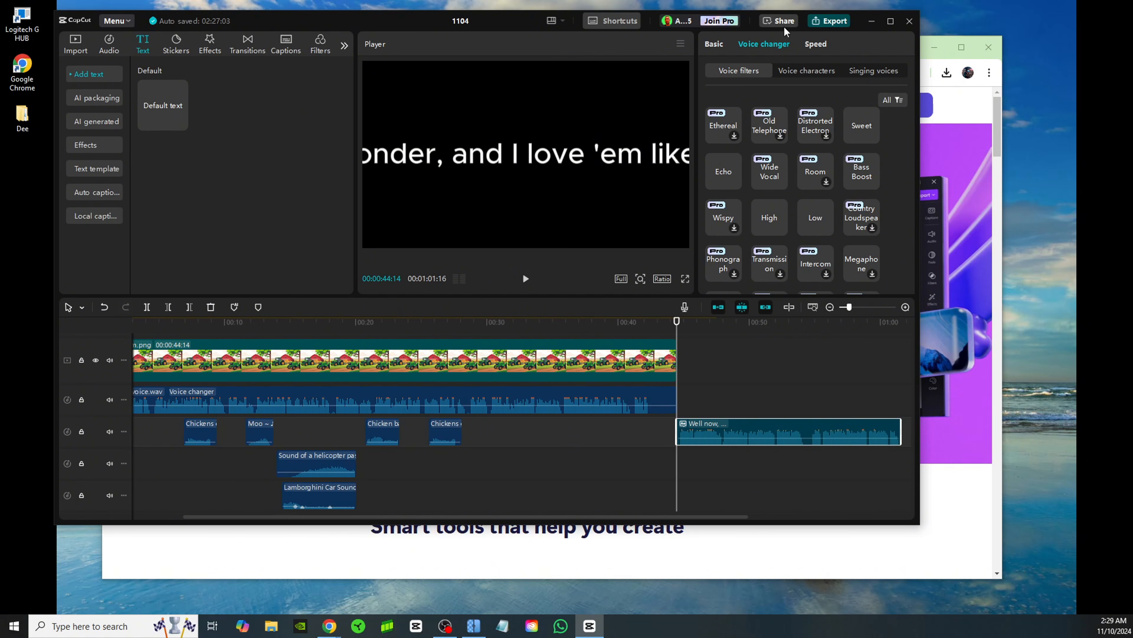
pyautogui.click(516, 168)
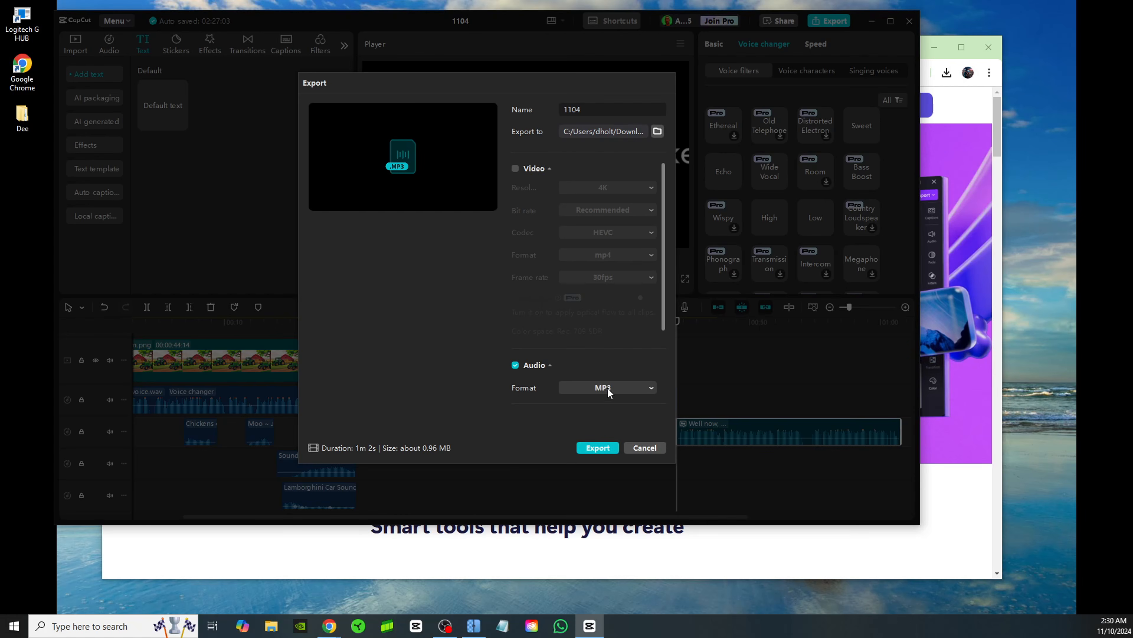
pyautogui.click(645, 449)
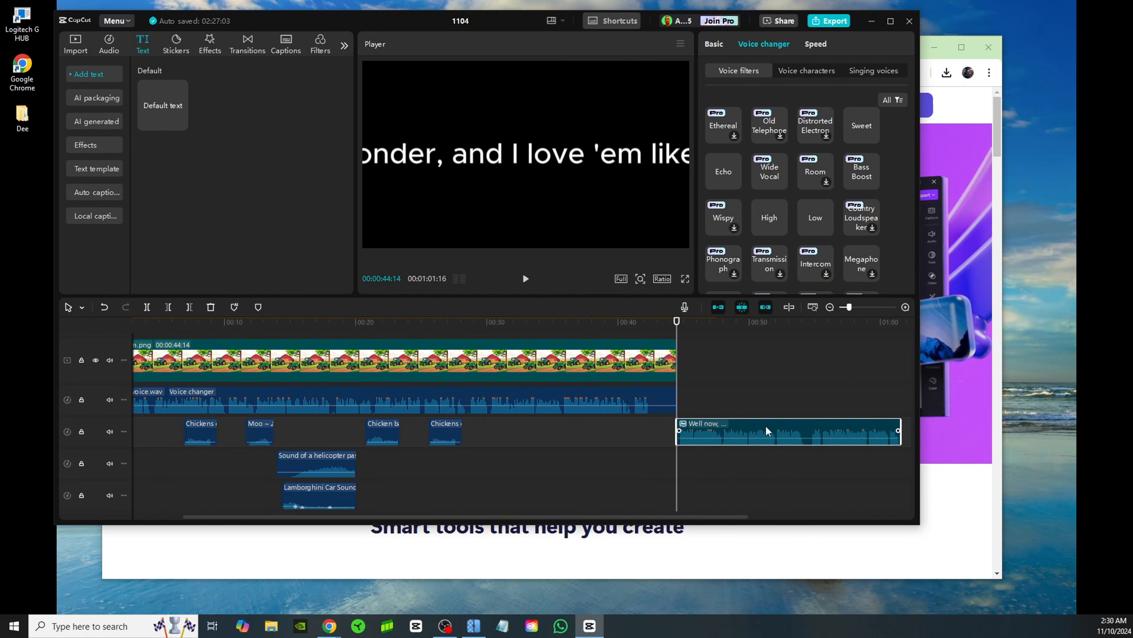
pyautogui.press('Delete')
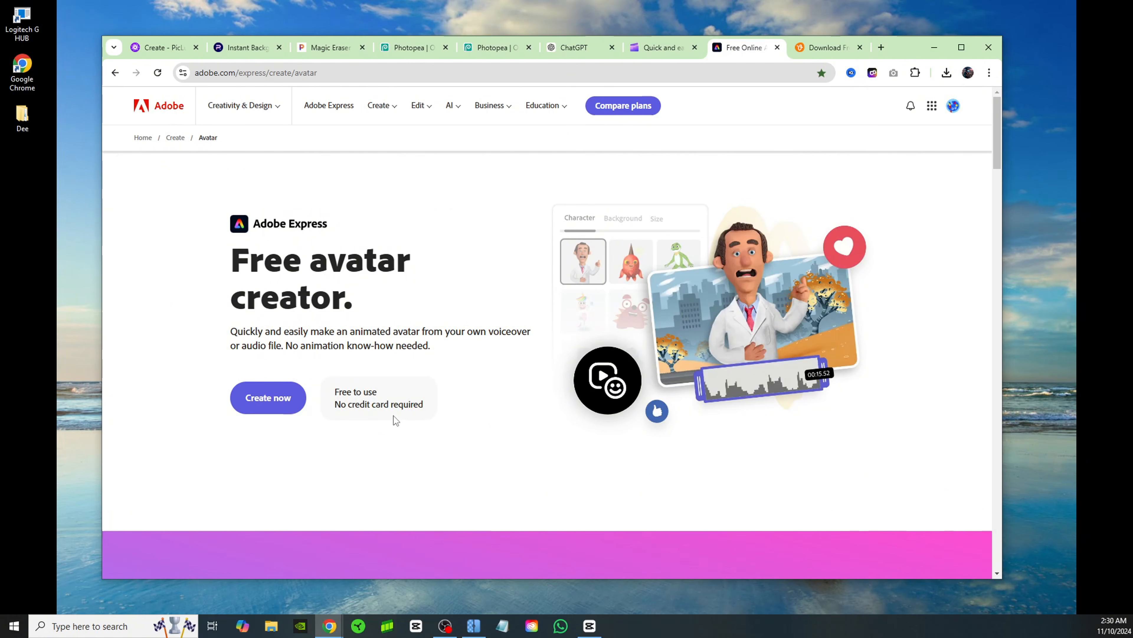
# Switch to Adobe Express, start the free avatar creator, try the mouth-only characters and choose the Happy mouth
pyautogui.click(273, 401)
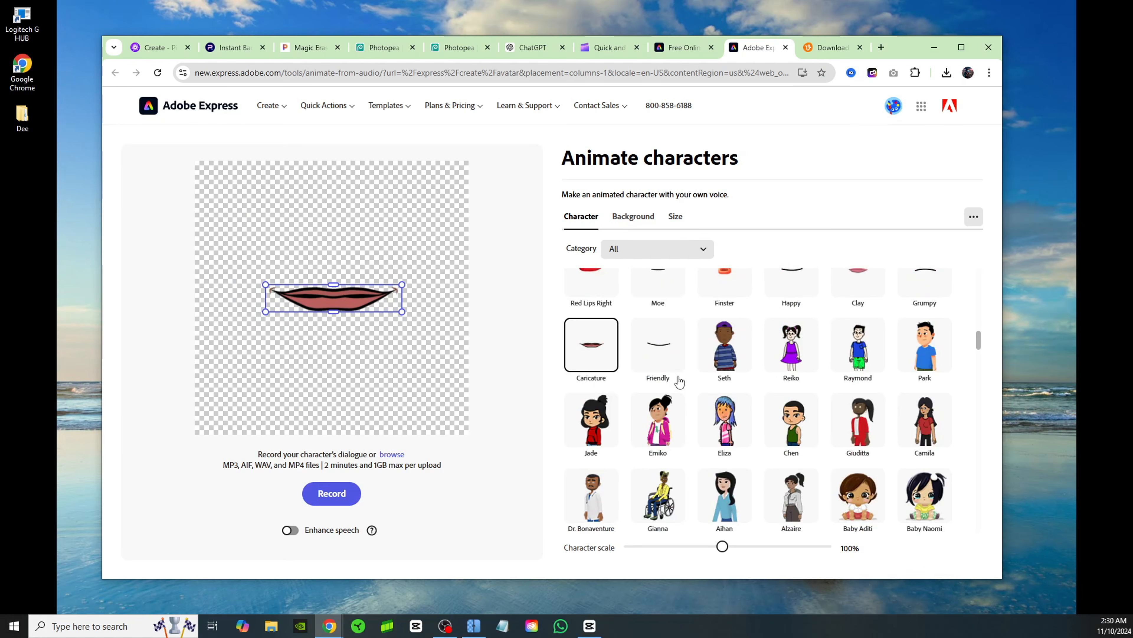
pyautogui.scroll(3, 679, 382)
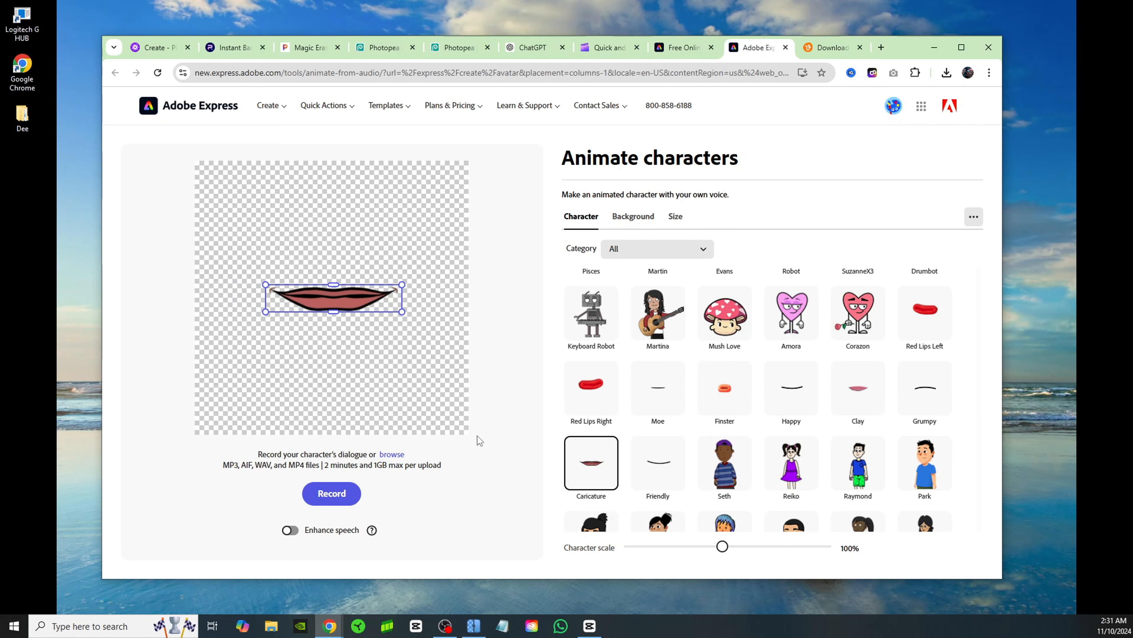
pyautogui.click(659, 464)
pyautogui.click(659, 387)
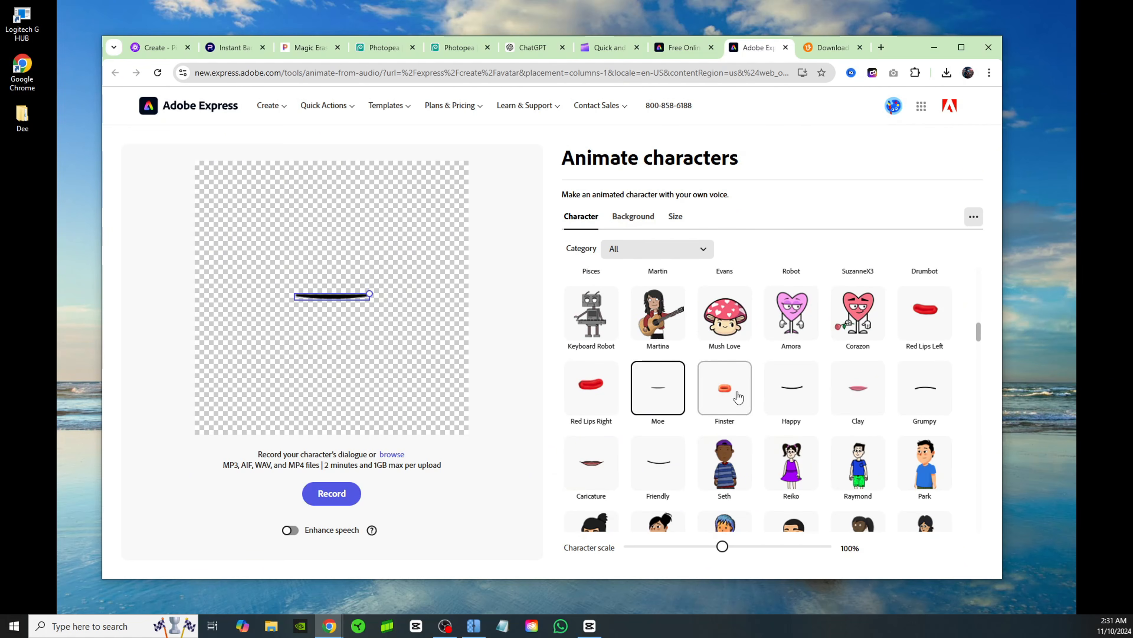
pyautogui.click(791, 388)
# Set the mouth animation's background to a custom solid green colour, comparing it with the transparent option
pyautogui.click(632, 216)
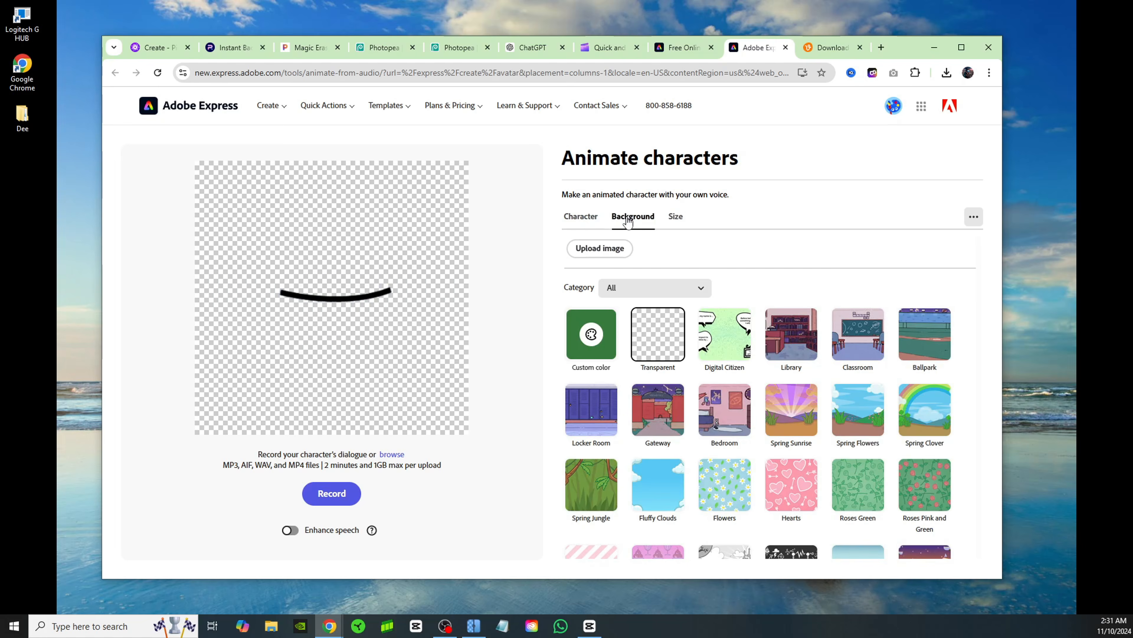
pyautogui.click(591, 353)
pyautogui.click(430, 311)
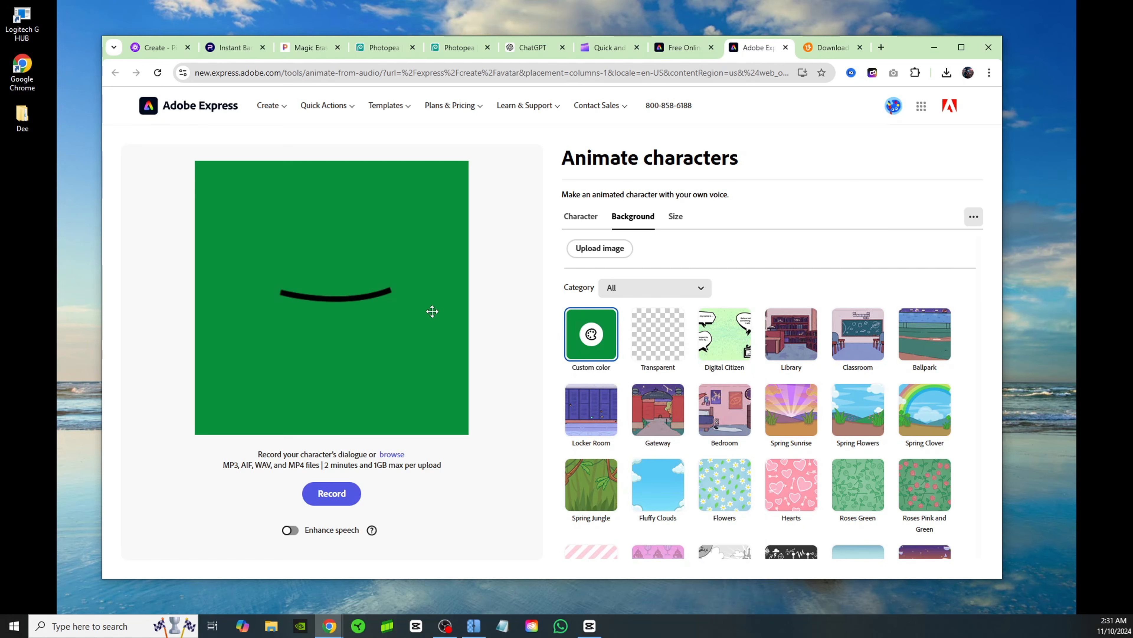
pyautogui.click(647, 345)
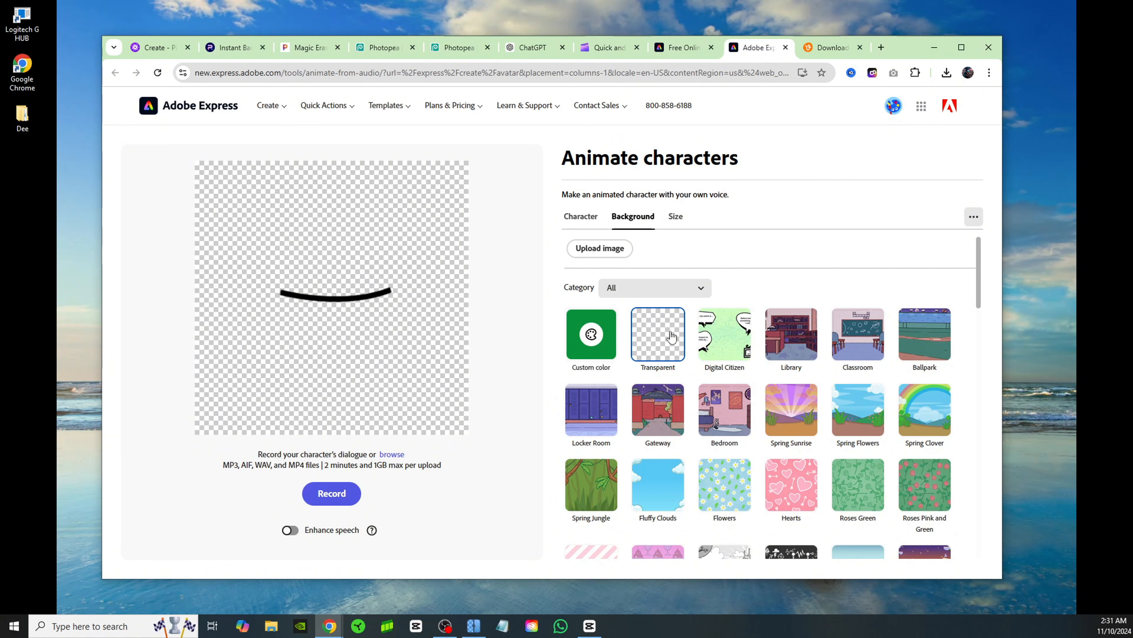
pyautogui.click(591, 334)
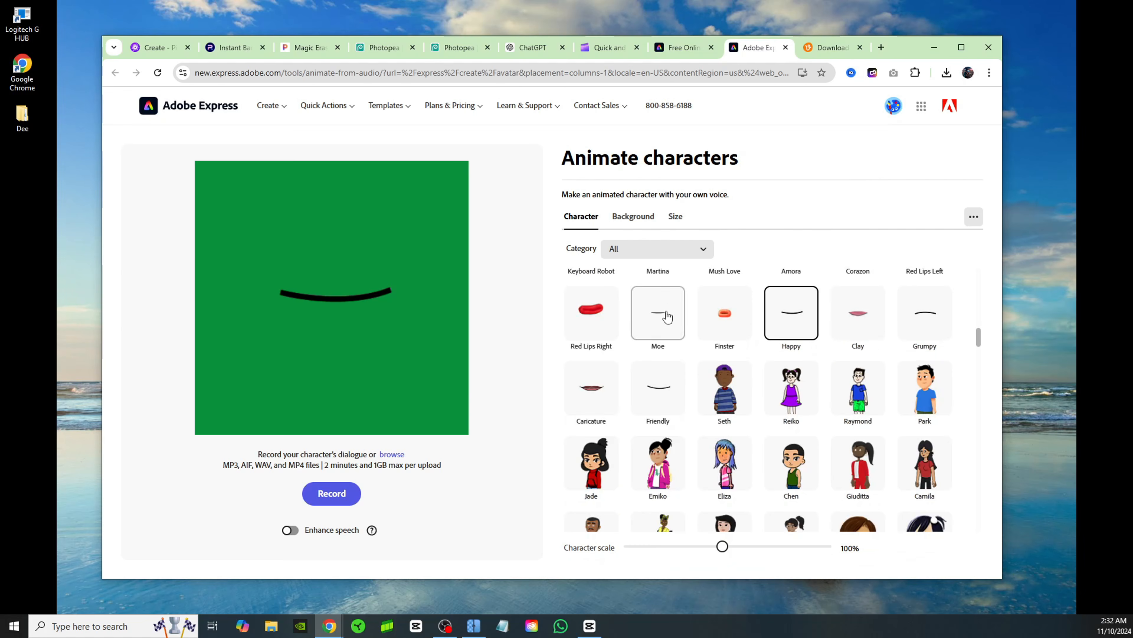
# Compare the Moe and Finster mouths on the green background and return to the Happy mouth
pyautogui.click(667, 317)
pyautogui.click(724, 314)
pyautogui.click(791, 314)
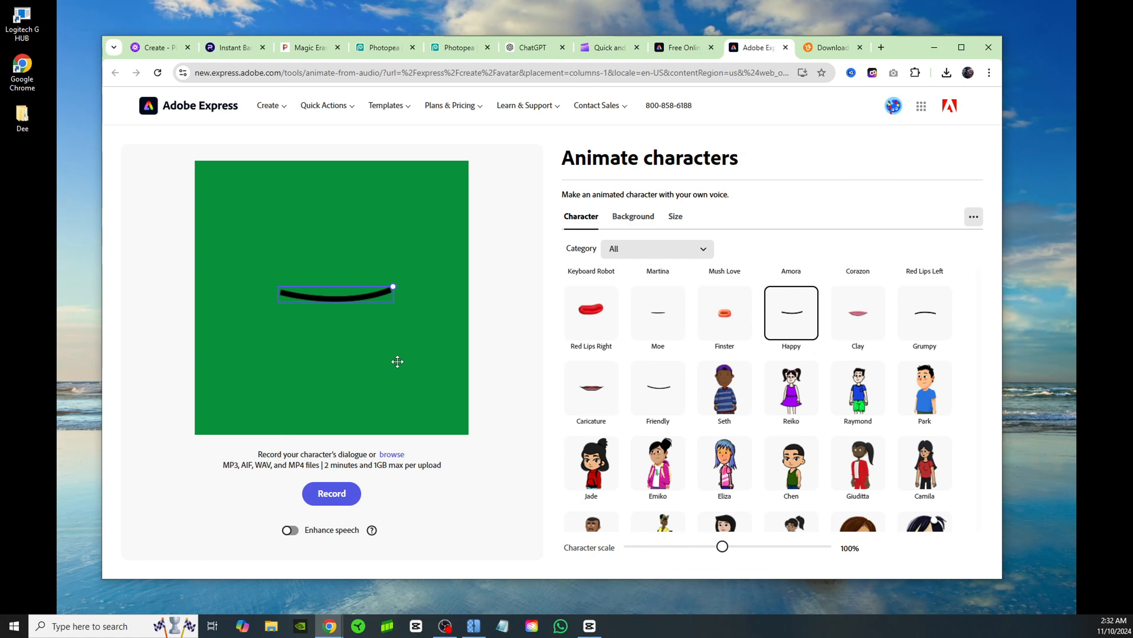
# Upload the "timmy new voice" WAV file as dialogue to animate the Happy mouth
pyautogui.click(392, 454)
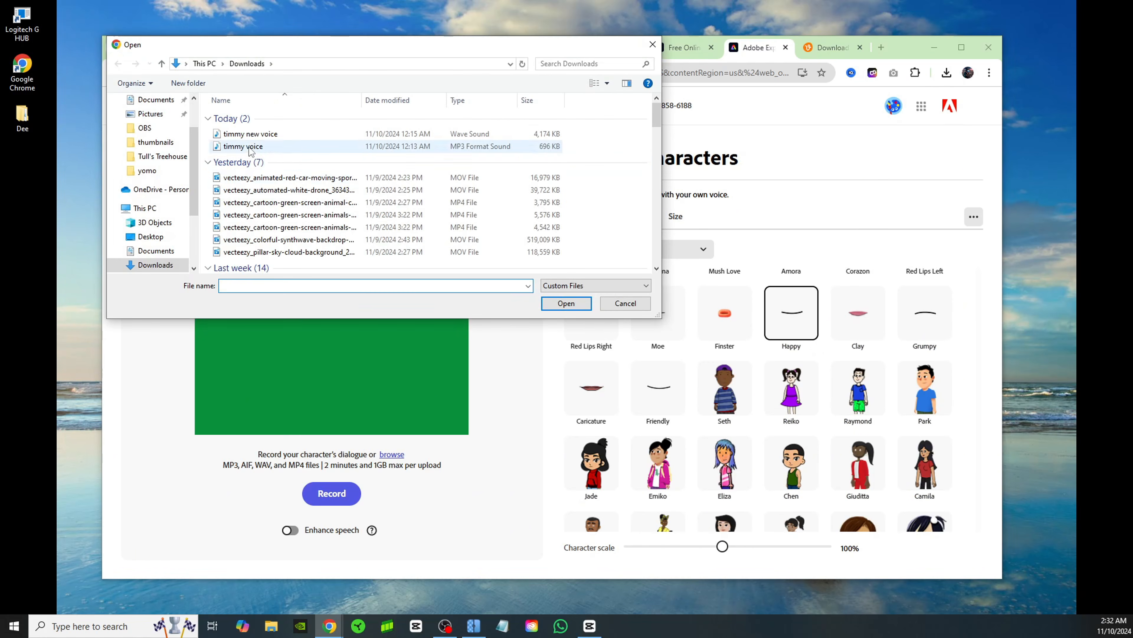
pyautogui.click(250, 134)
pyautogui.click(579, 307)
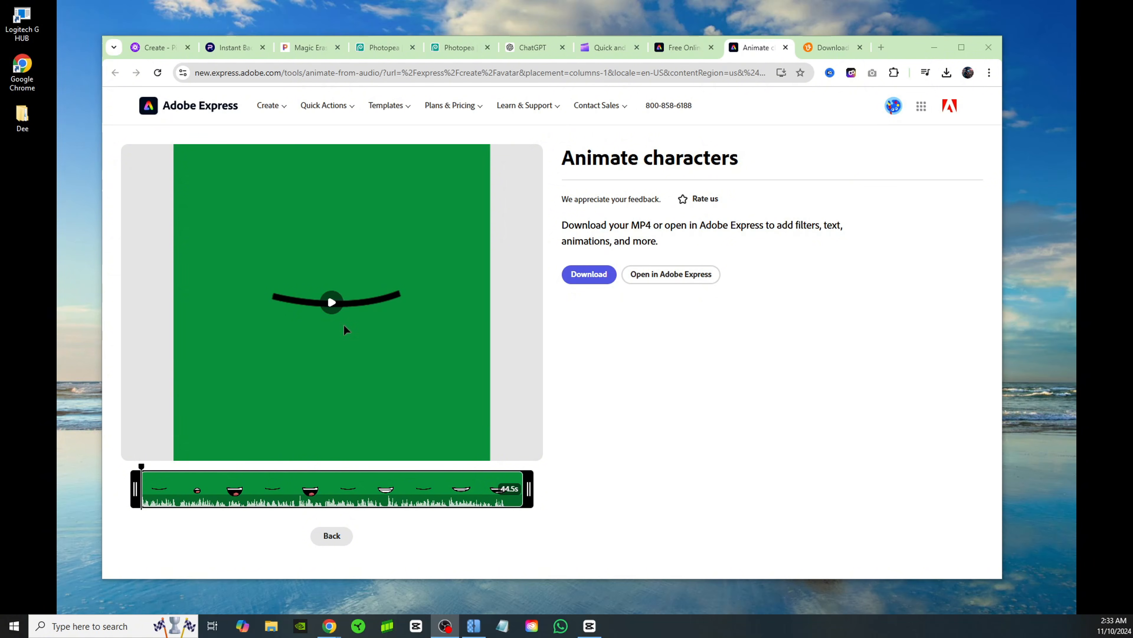
# Preview the lip-synced green-screen mouth animation and download it as an MP4
pyautogui.click(331, 304)
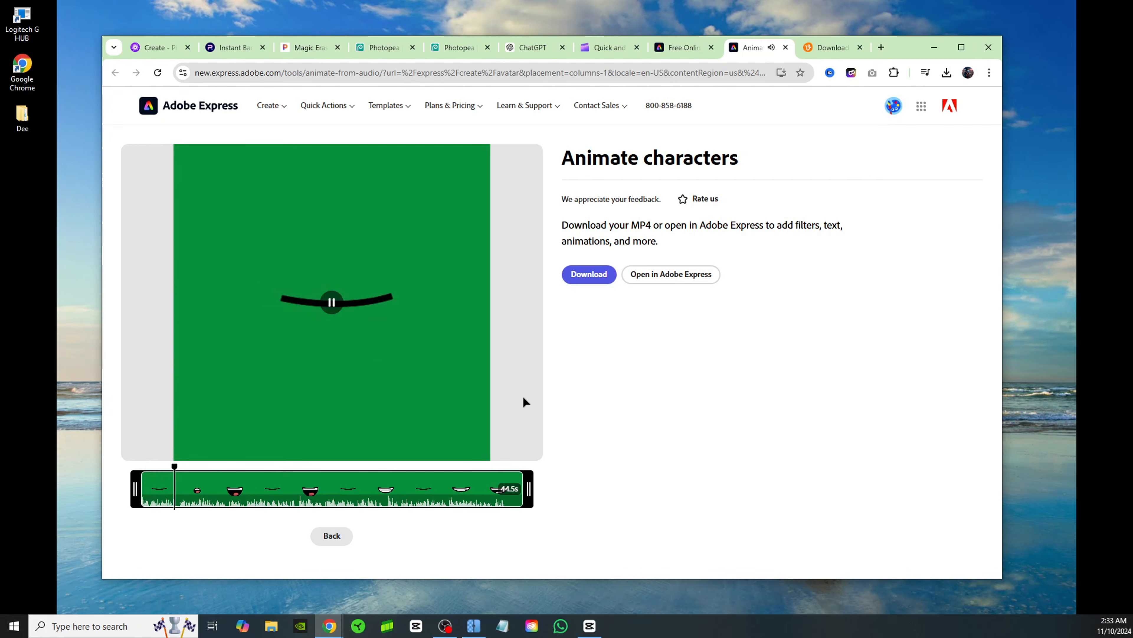
pyautogui.click(348, 329)
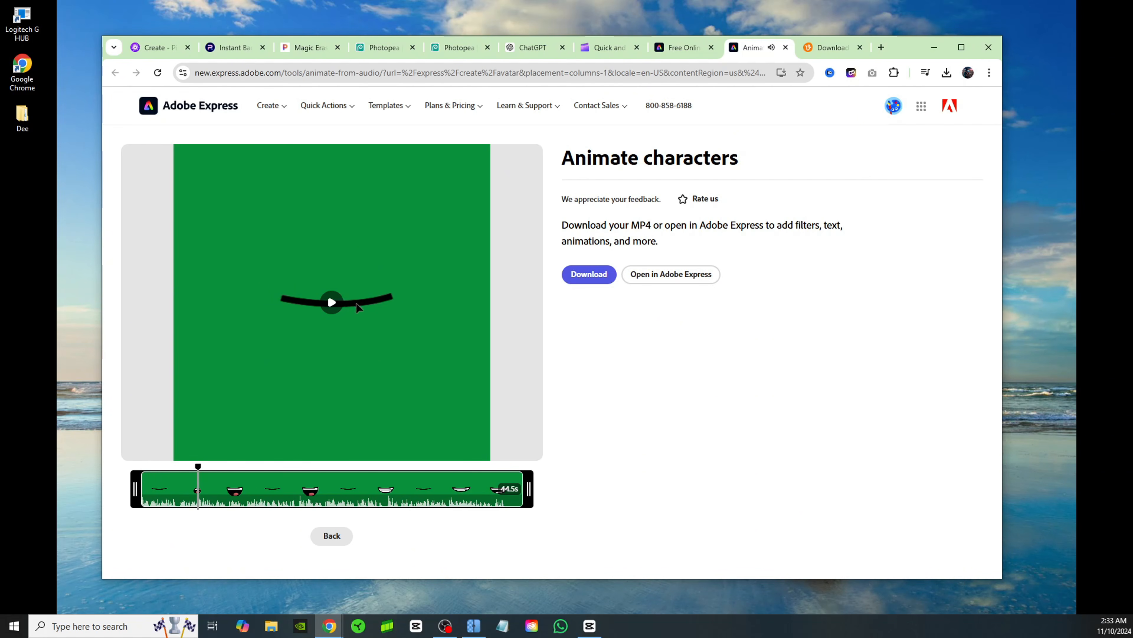
pyautogui.click(589, 275)
pyautogui.click(675, 185)
# Switch to CapCut and import the "eyes closed" and "eyes open" PNG files from Downloads into the project media
pyautogui.click(935, 49)
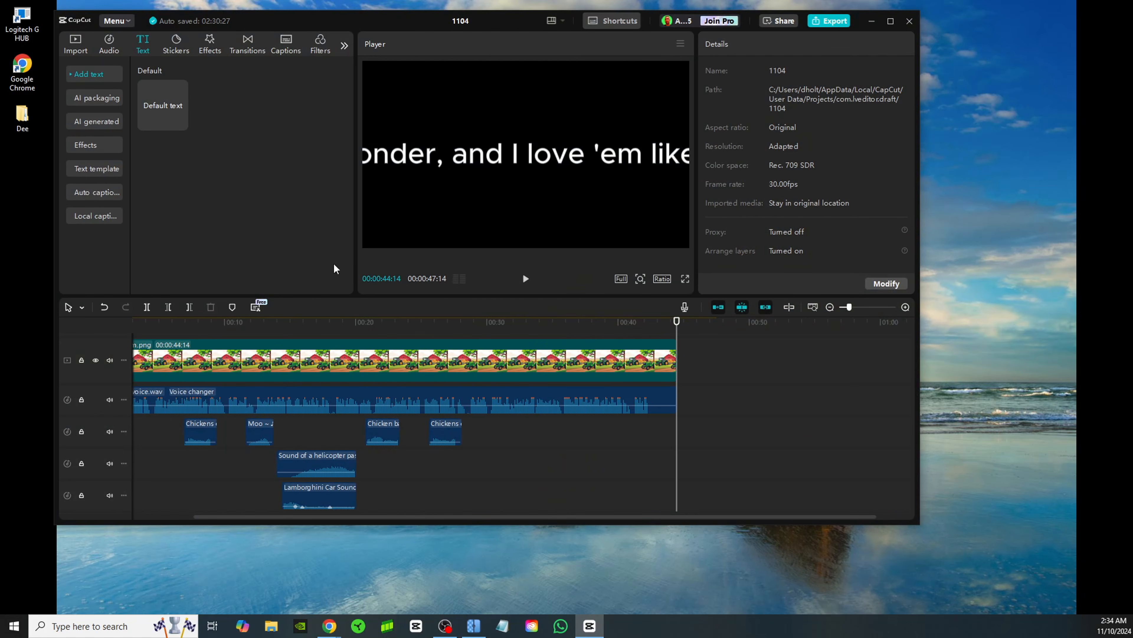
pyautogui.click(75, 45)
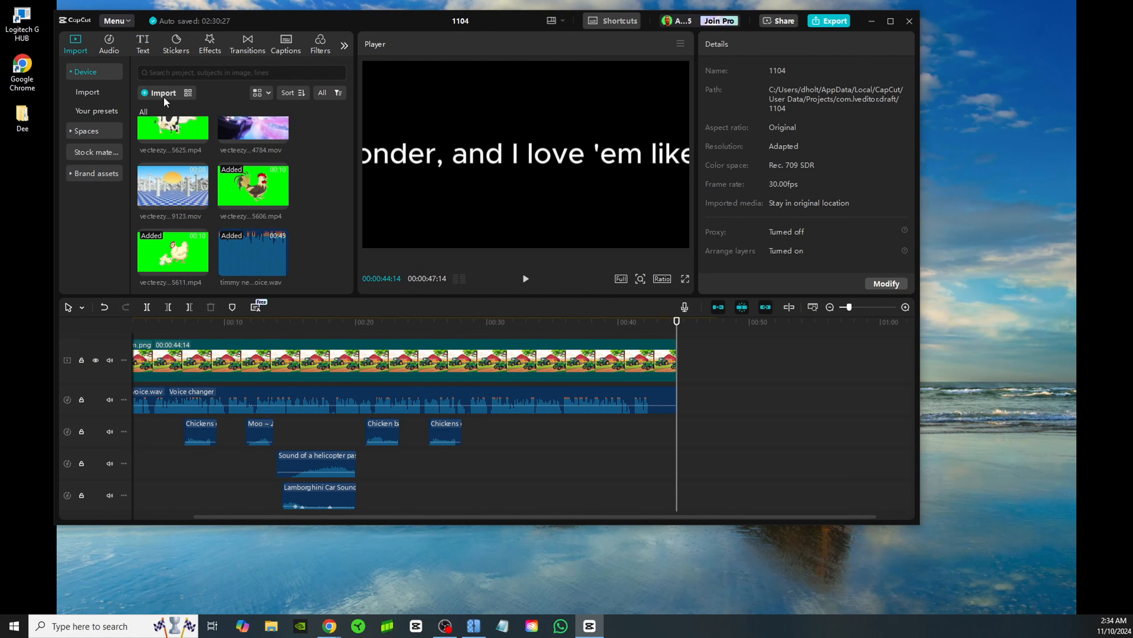
pyautogui.scroll(-1, 199, 241)
pyautogui.scroll(3, 181, 218)
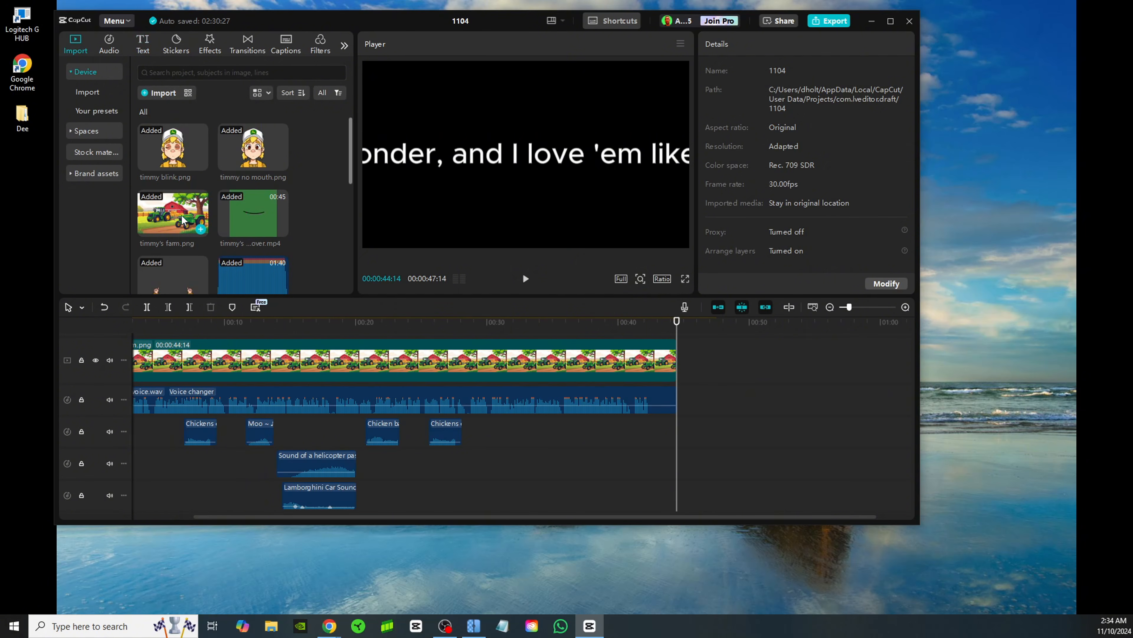
pyautogui.click(160, 93)
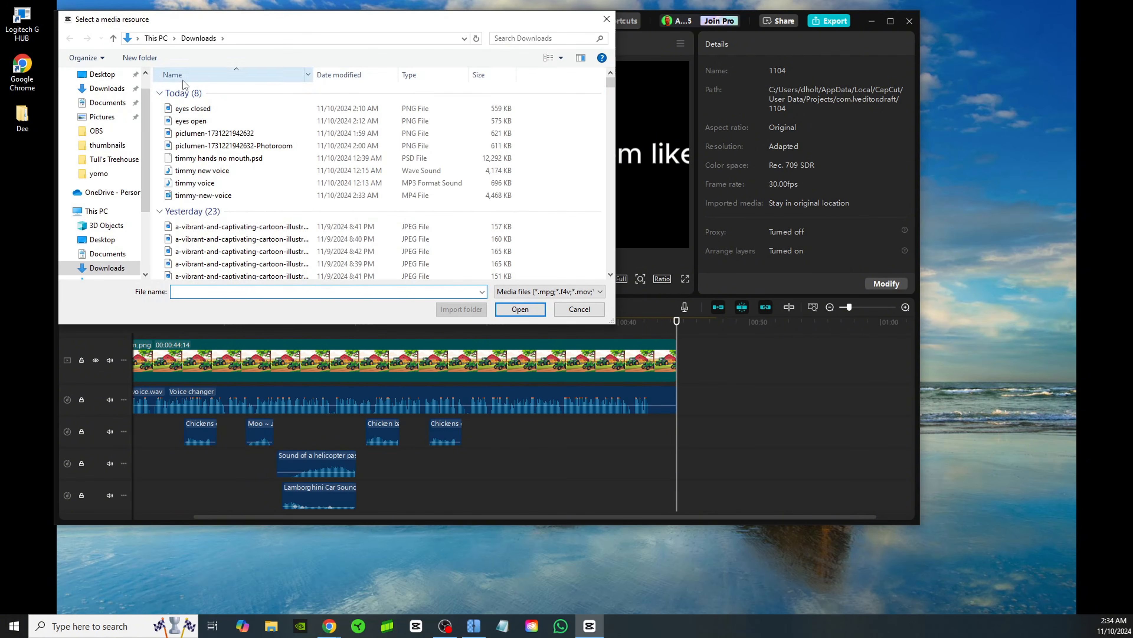
pyautogui.click(202, 110)
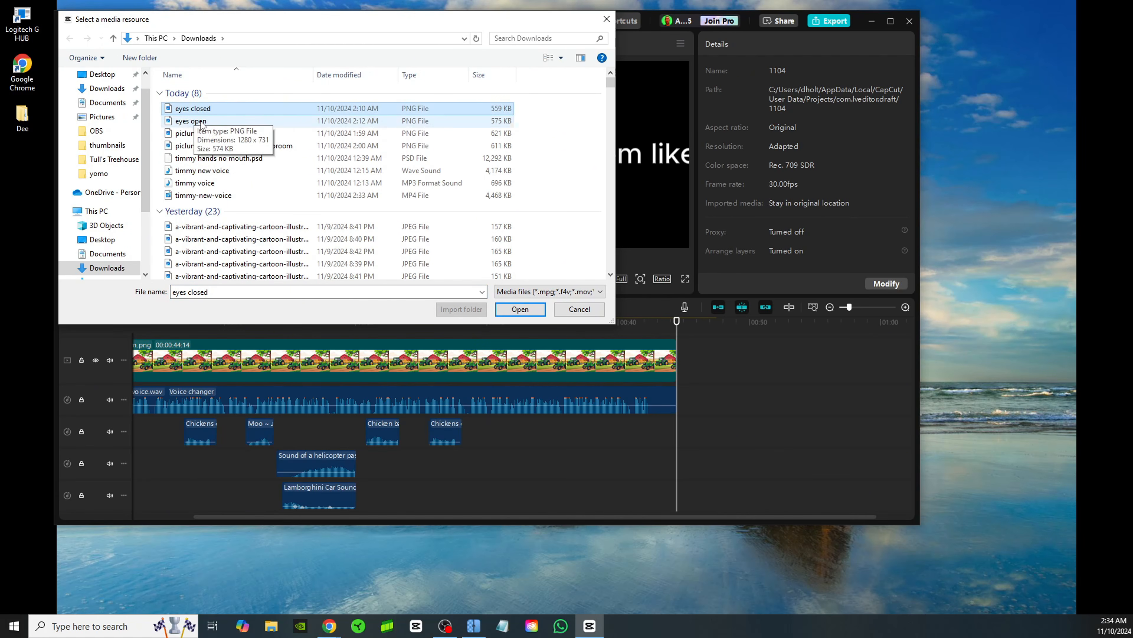
pyautogui.keyDown('ctrl'); pyautogui.click(180, 120); pyautogui.keyUp('ctrl')
pyautogui.press('Return')
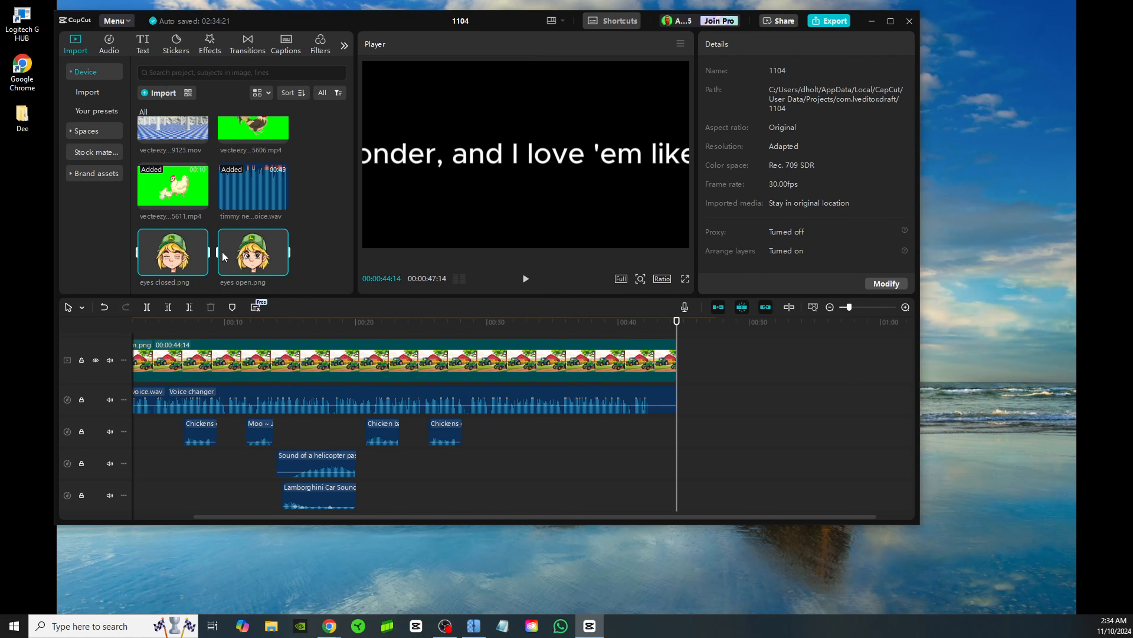
# Add eyes open.png and then eyes closed.png to the end of the main video track, and scrub across both clips
pyautogui.click(258, 252)
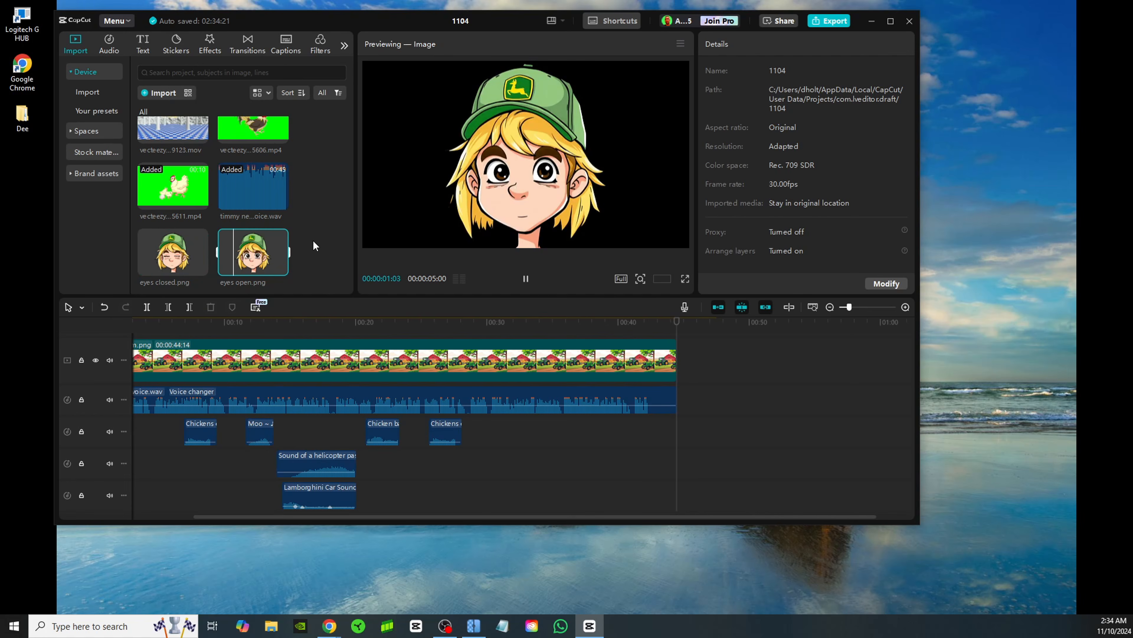
pyautogui.moveTo(250, 257); pyautogui.dragTo(709, 373)
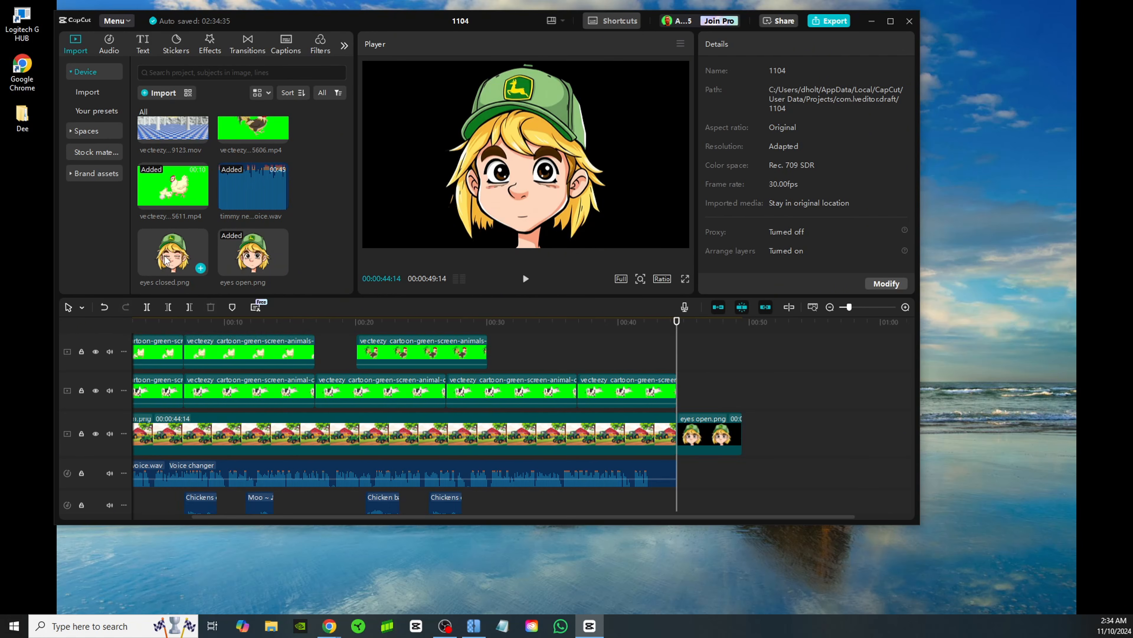
pyautogui.moveTo(164, 247); pyautogui.dragTo(755, 428)
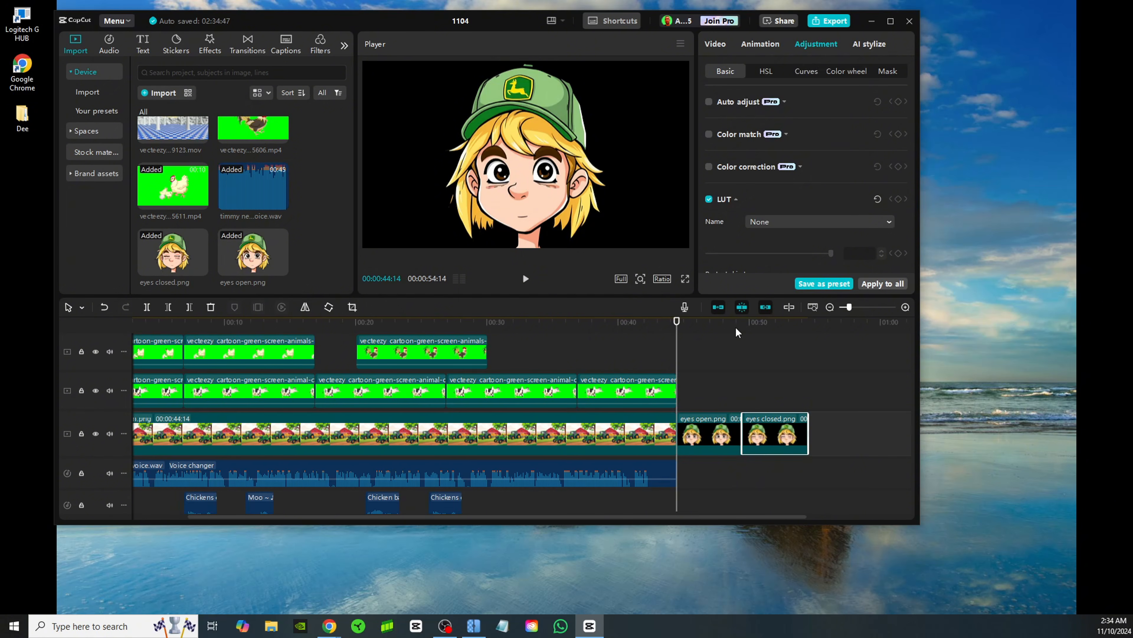
pyautogui.click(768, 386)
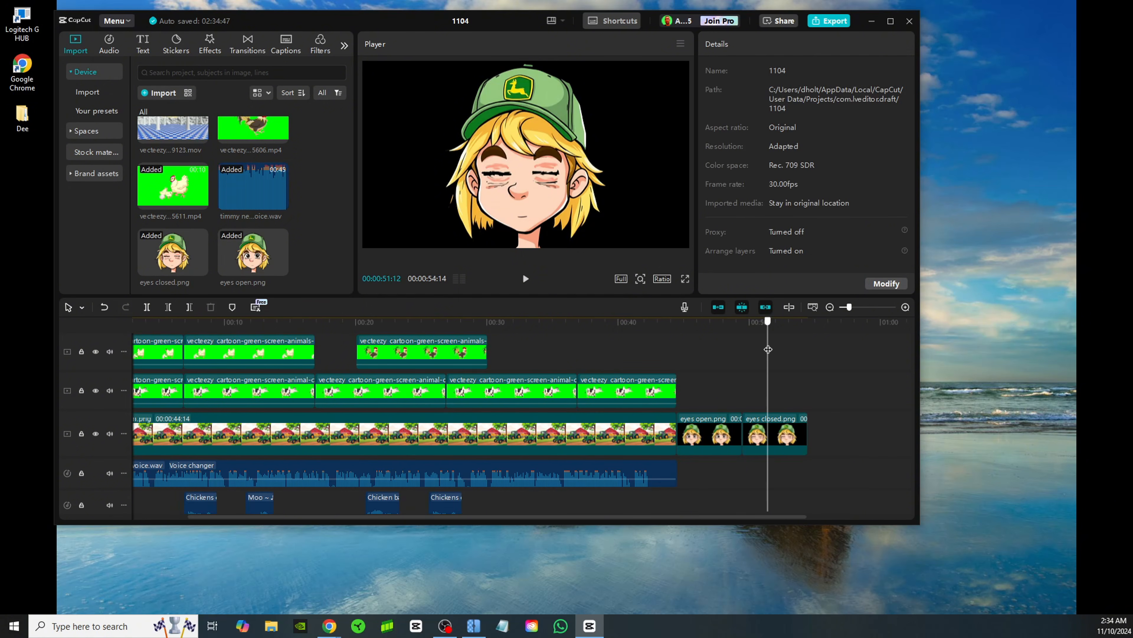
pyautogui.moveTo(768, 349); pyautogui.dragTo(698, 379)
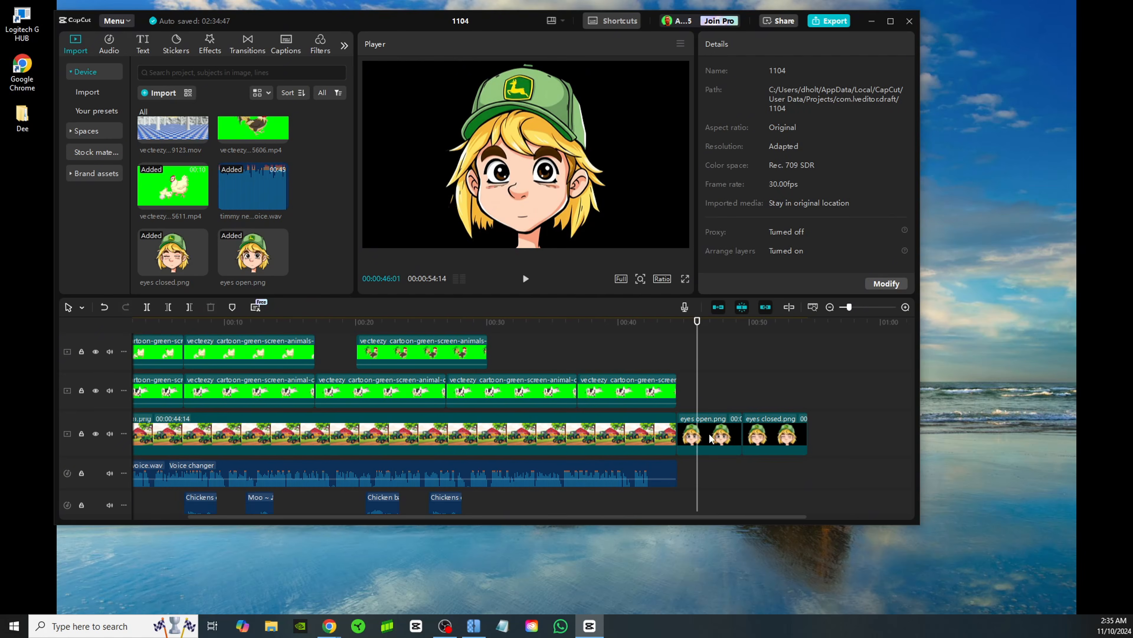
# Duplicate the eyes open.png clip and place the copy on the main track directly after the eyes closed.png clip
pyautogui.click(711, 438)
pyautogui.click(814, 371)
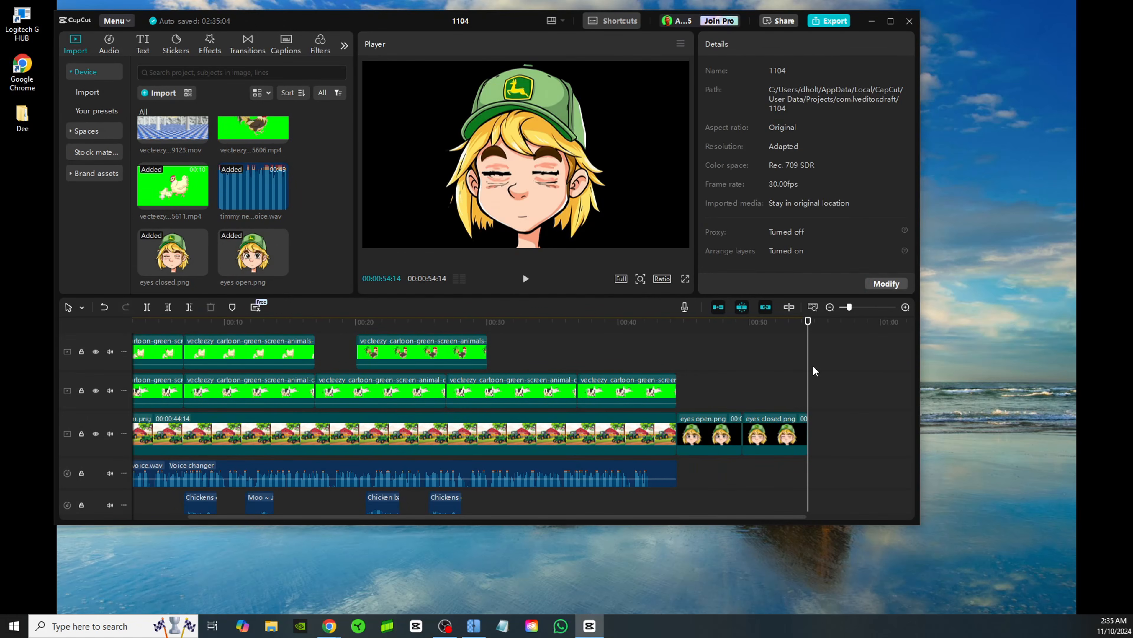
pyautogui.rightClick(827, 432)
pyautogui.click(846, 440)
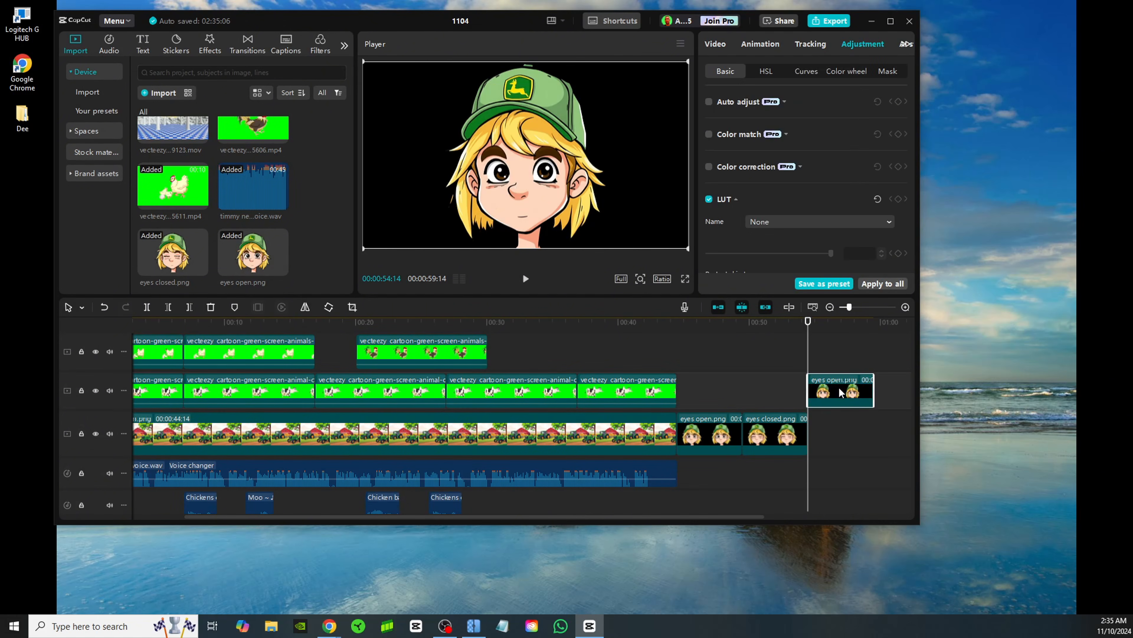
pyautogui.moveTo(841, 433); pyautogui.dragTo(844, 433)
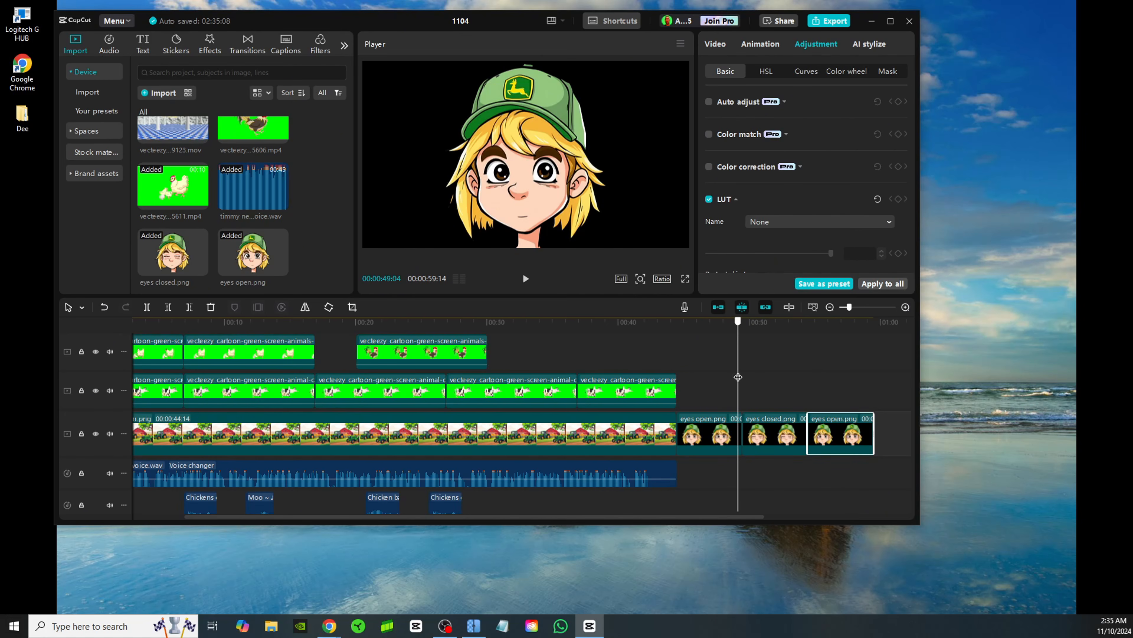
# Trim the middle eyes closed.png clip from its end to about 13 frames and play back the blink
pyautogui.click(766, 434)
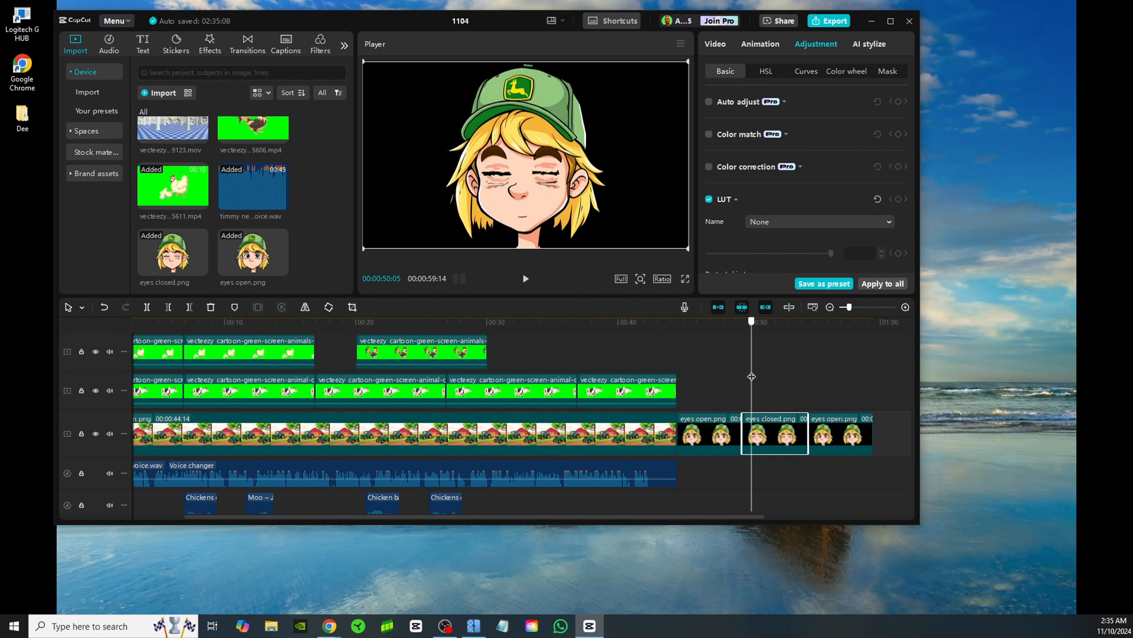
pyautogui.moveTo(804, 421); pyautogui.dragTo(747, 430)
pyautogui.click(730, 374)
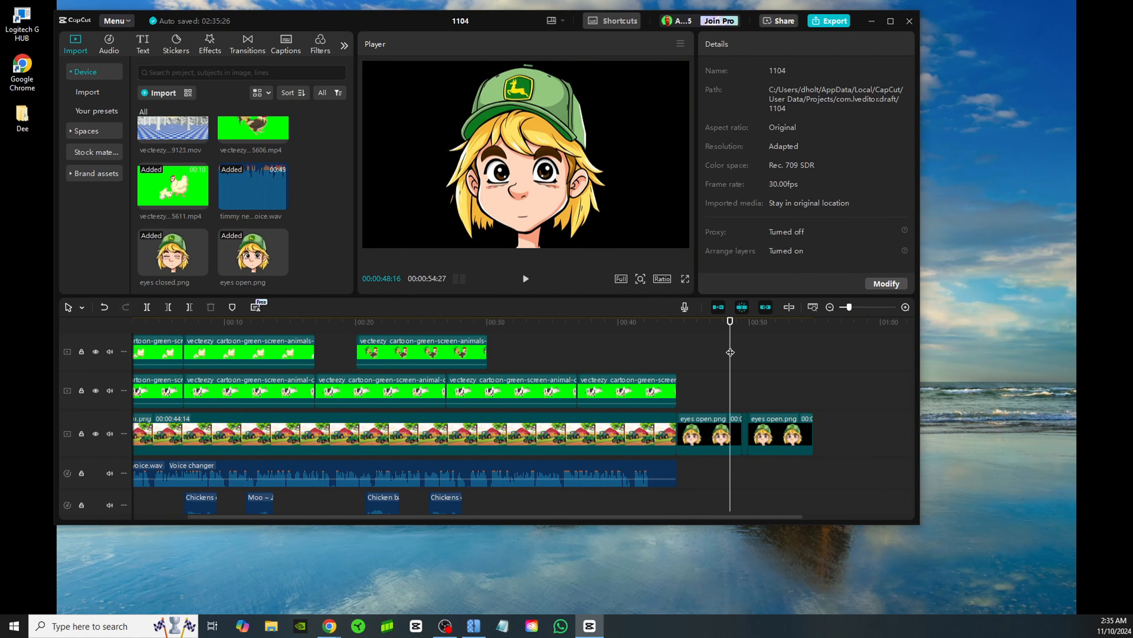
pyautogui.click(527, 280)
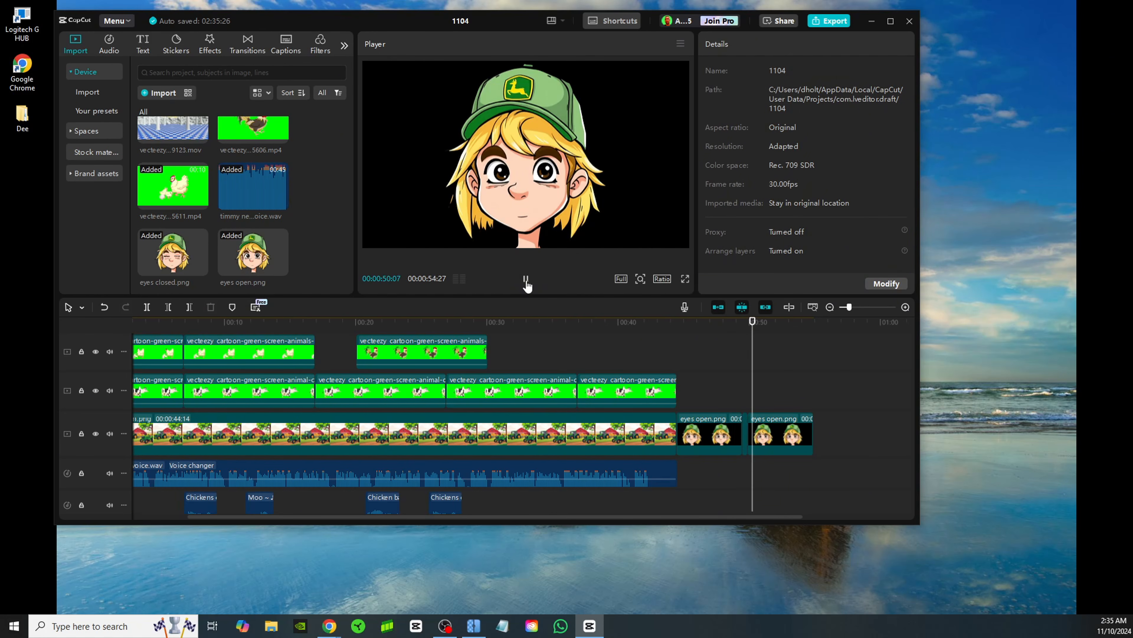
pyautogui.click(526, 279)
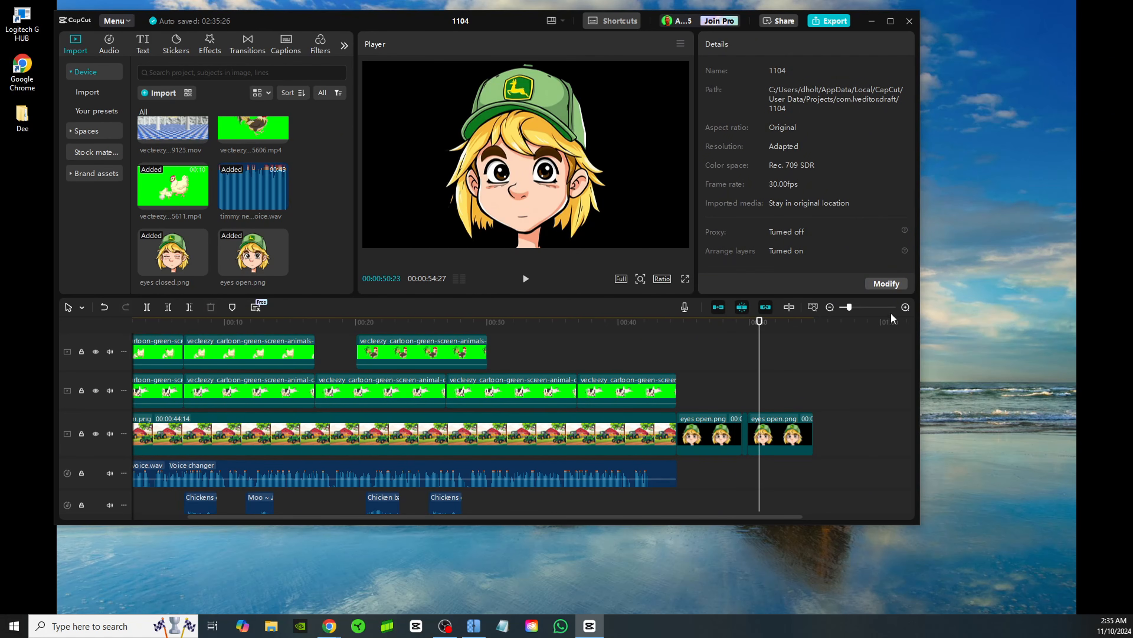
# Shorten the eyes closed.png clip further to about 7 frames and play back the faster blink
pyautogui.click(906, 306)
pyautogui.click(689, 378)
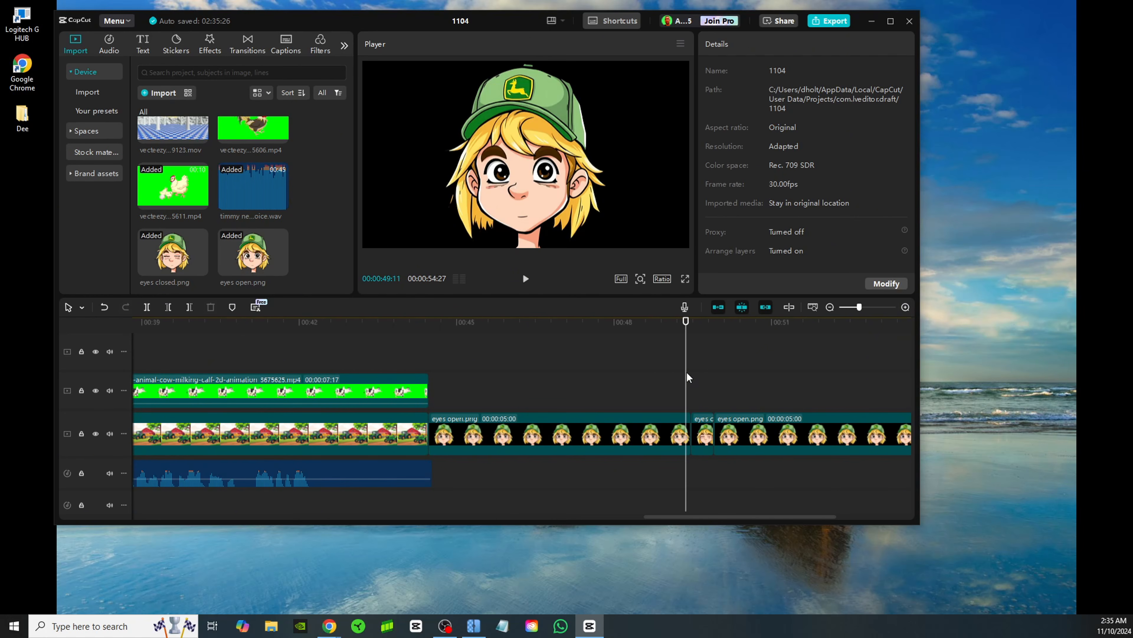
pyautogui.click(706, 431)
pyautogui.moveTo(713, 427); pyautogui.dragTo(701, 425)
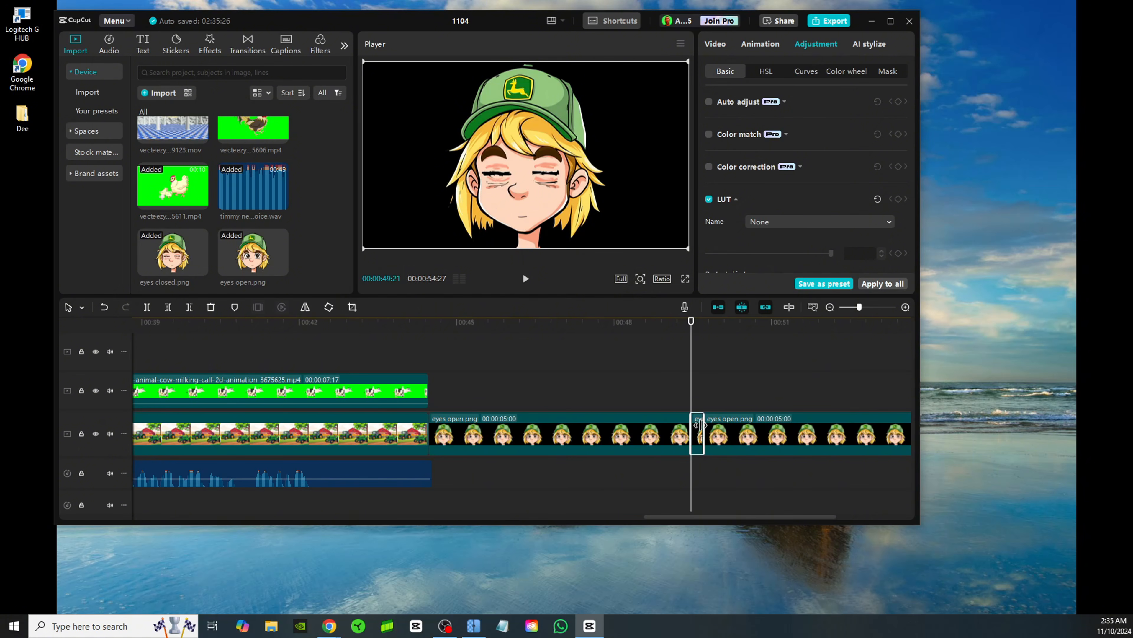
pyautogui.click(652, 359)
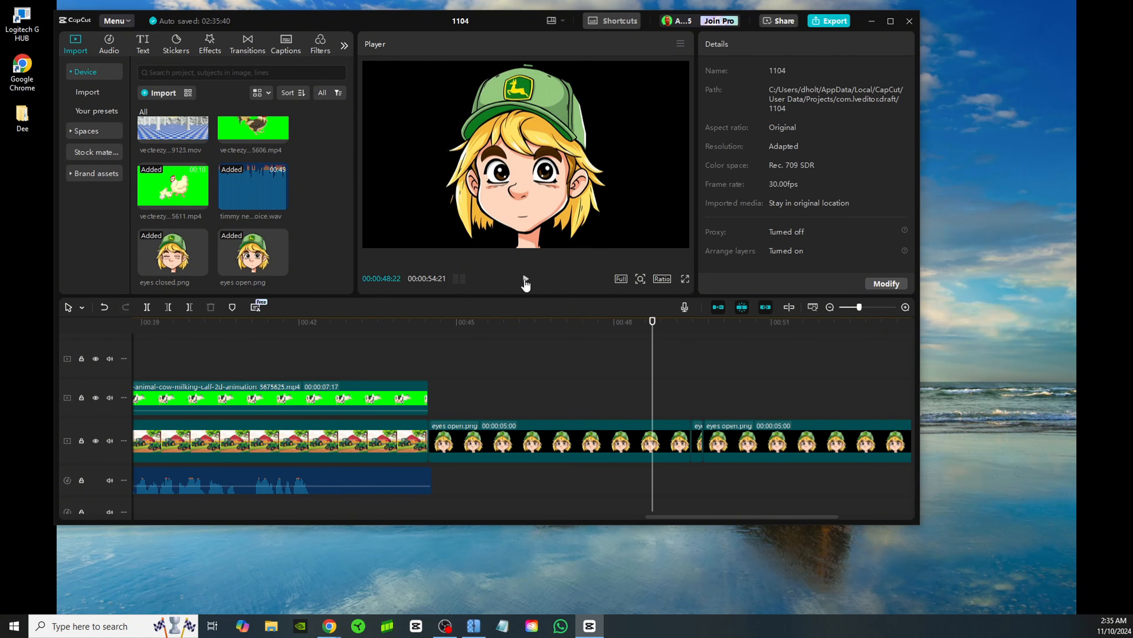
pyautogui.click(526, 278)
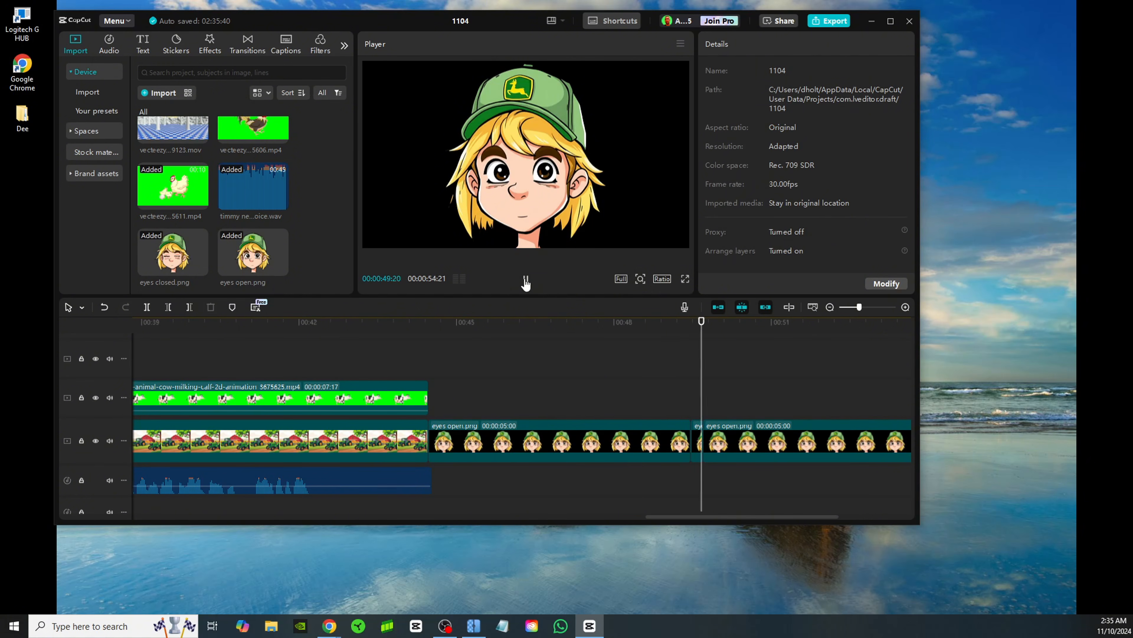
pyautogui.press('space')
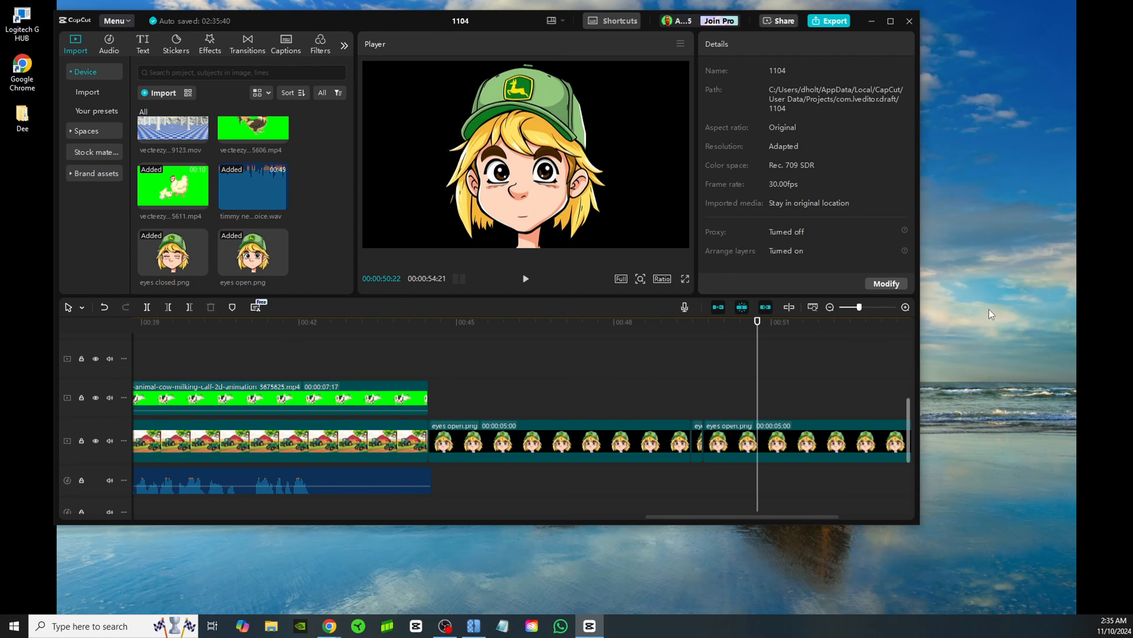
# Copy the short eyes closed.png clip and place the copy on the main track after the second eyes open.png clip
pyautogui.click(830, 307)
pyautogui.click(582, 441)
pyautogui.rightClick(564, 442)
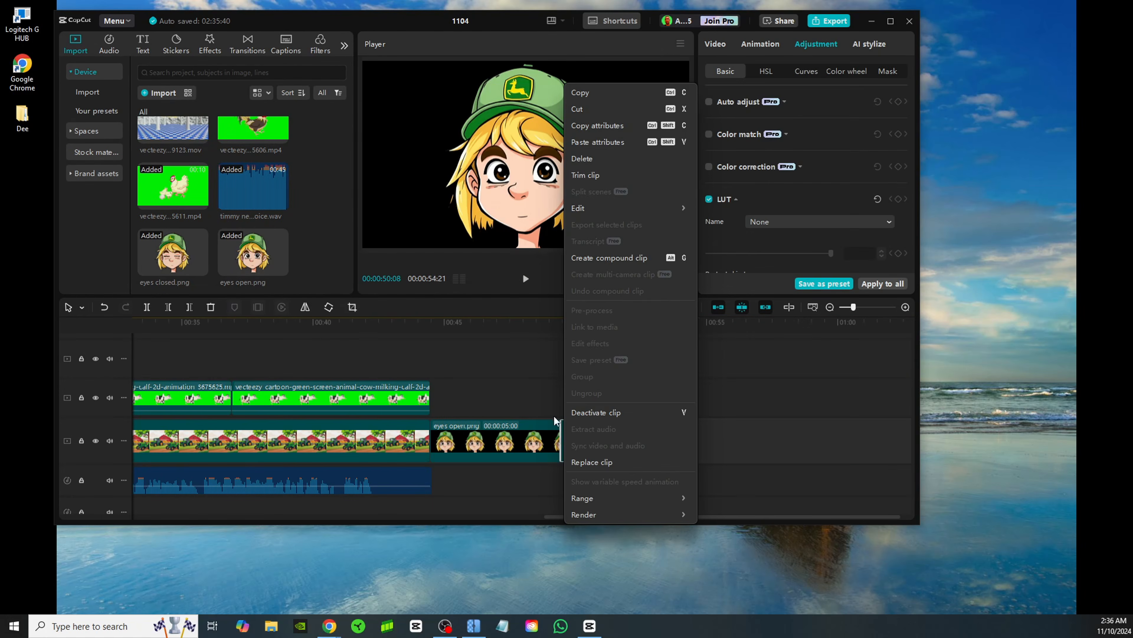
pyautogui.click(580, 92)
pyautogui.hotkey('ctrl', 'v')
pyautogui.rightClick(711, 445)
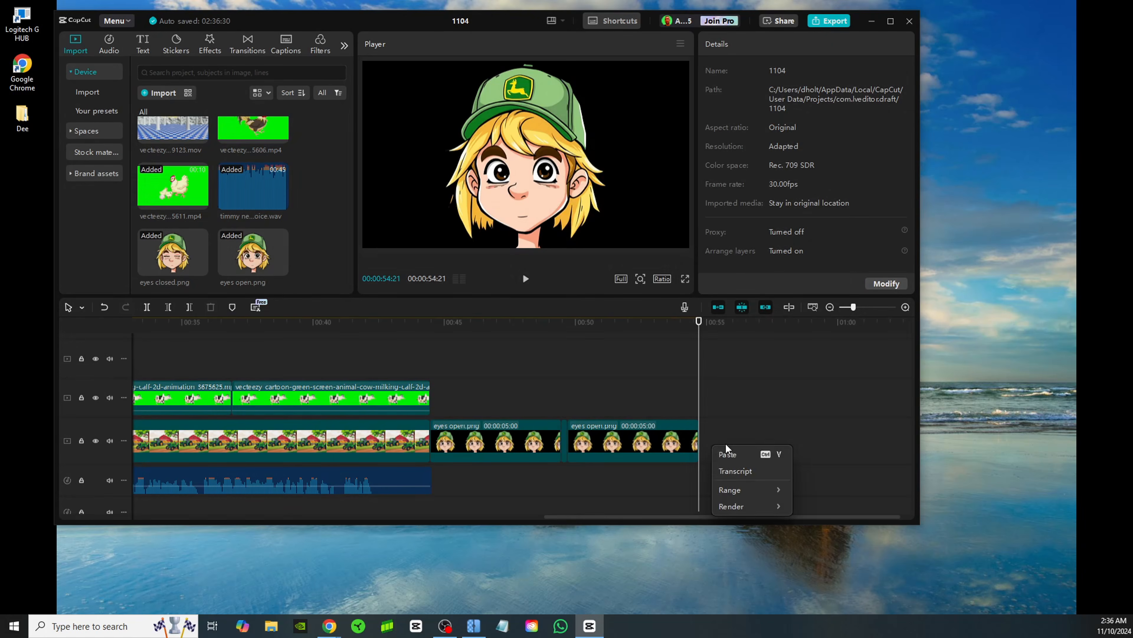
pyautogui.click(729, 452)
pyautogui.click(905, 307)
pyautogui.moveTo(706, 392); pyautogui.dragTo(708, 441)
# Append a copy of the eyes open.png clip to the end of the main track and trim it to about 6 frames
pyautogui.click(508, 397)
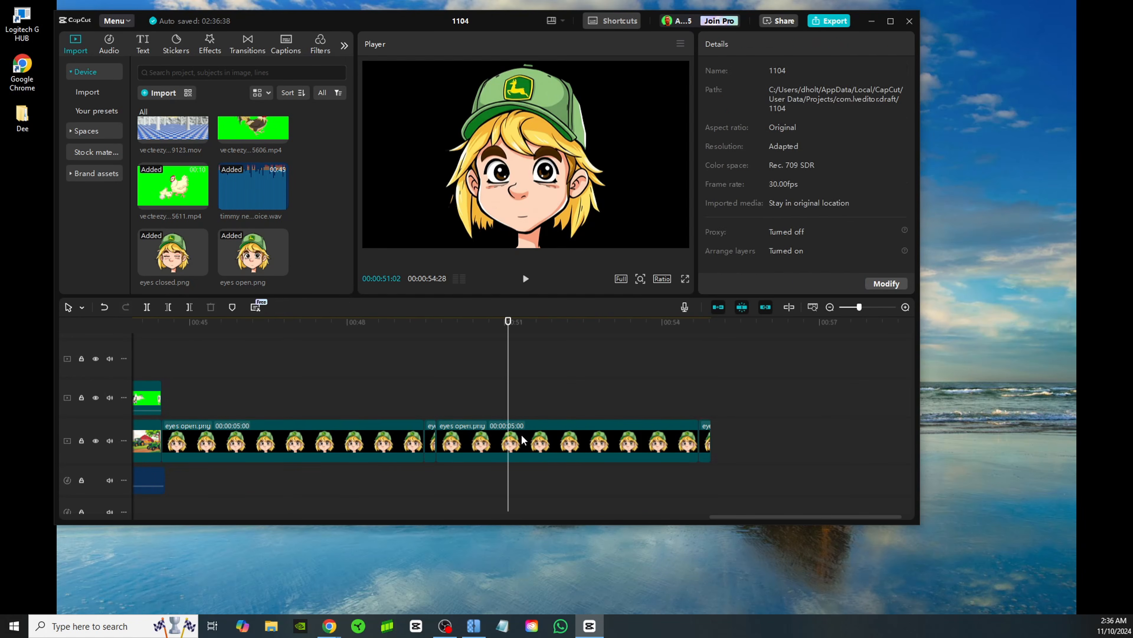
pyautogui.rightClick(520, 440)
pyautogui.click(536, 92)
pyautogui.click(713, 447)
pyautogui.rightClick(741, 440)
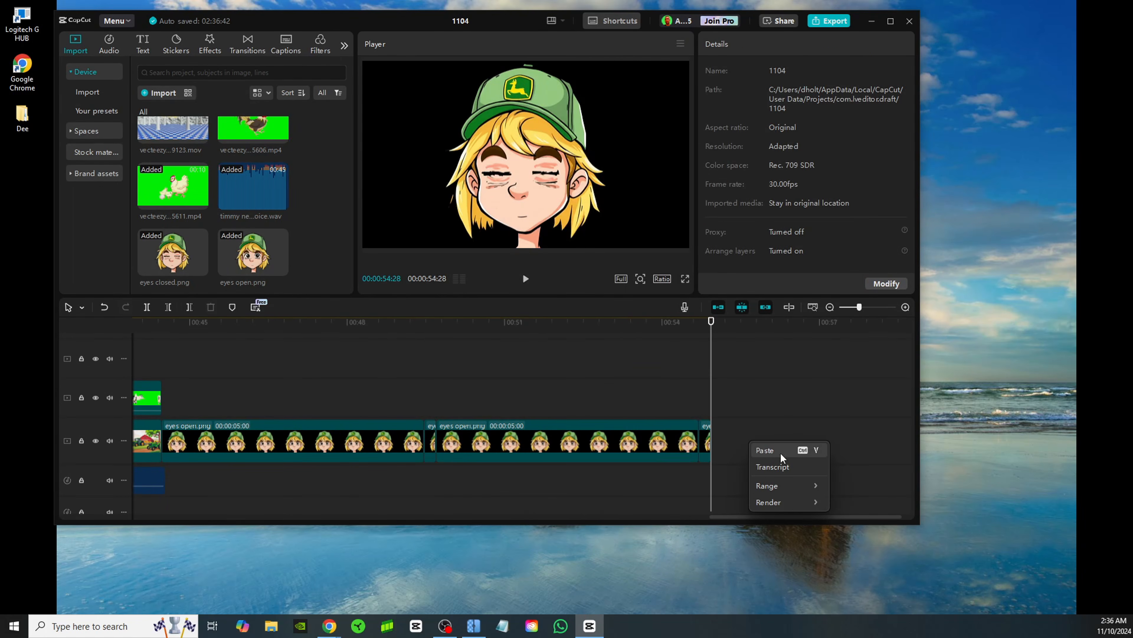
pyautogui.click(770, 450)
pyautogui.moveTo(808, 405); pyautogui.dragTo(827, 455)
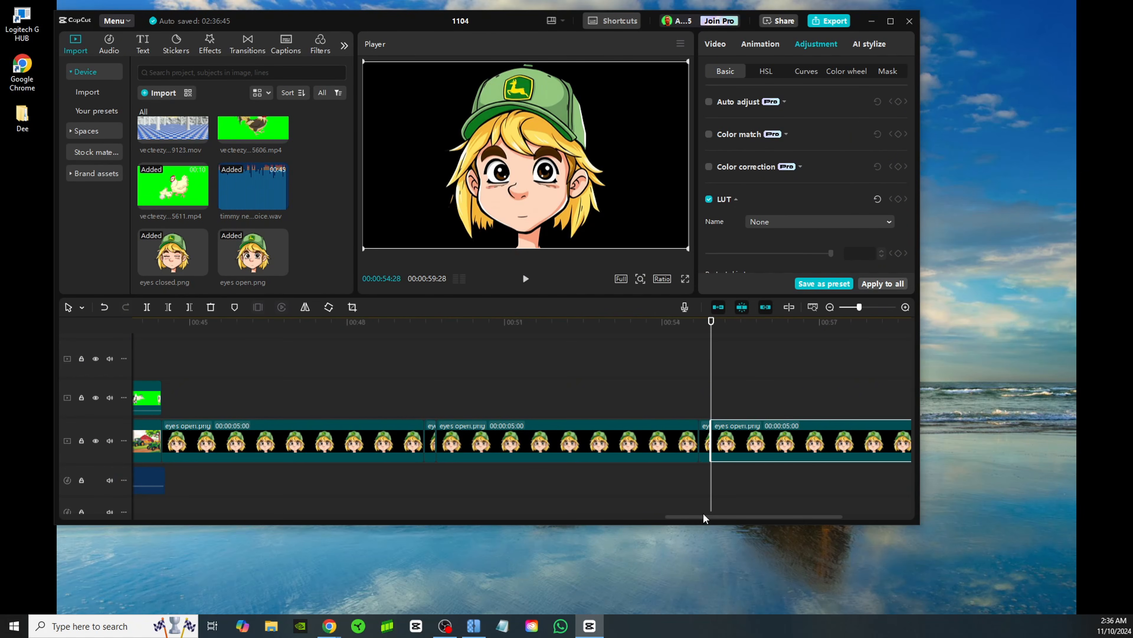
pyautogui.moveTo(705, 517); pyautogui.dragTo(732, 518)
pyautogui.moveTo(853, 438); pyautogui.dragTo(600, 446)
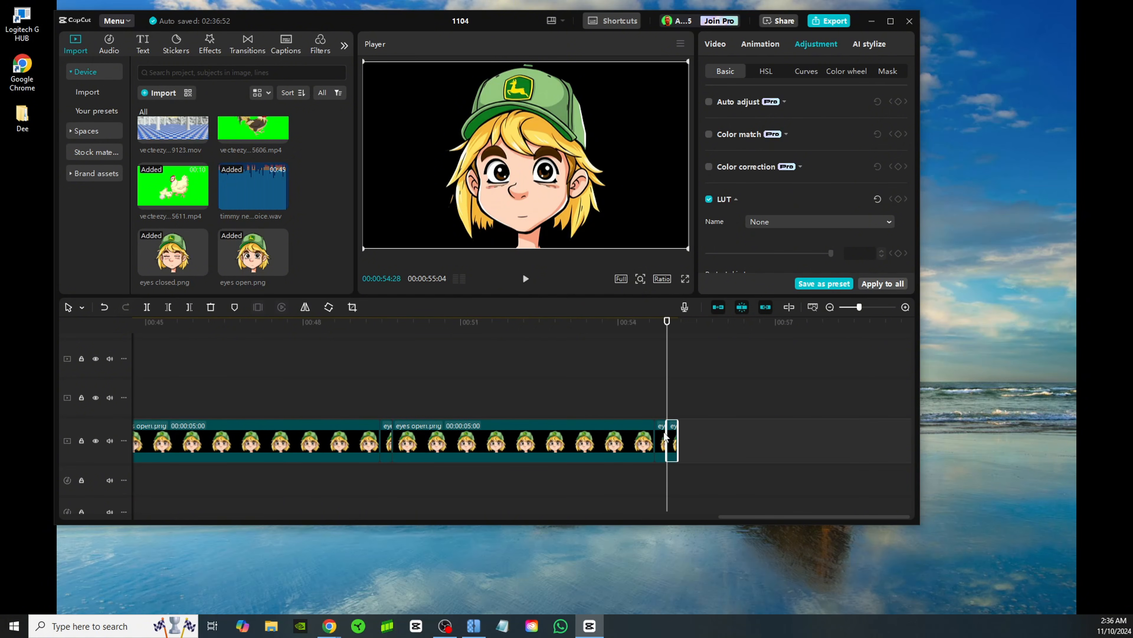
# Append another copy of the short eyes closed.png clip after the short open-eyes clip to form a double blink
pyautogui.rightClick(664, 439)
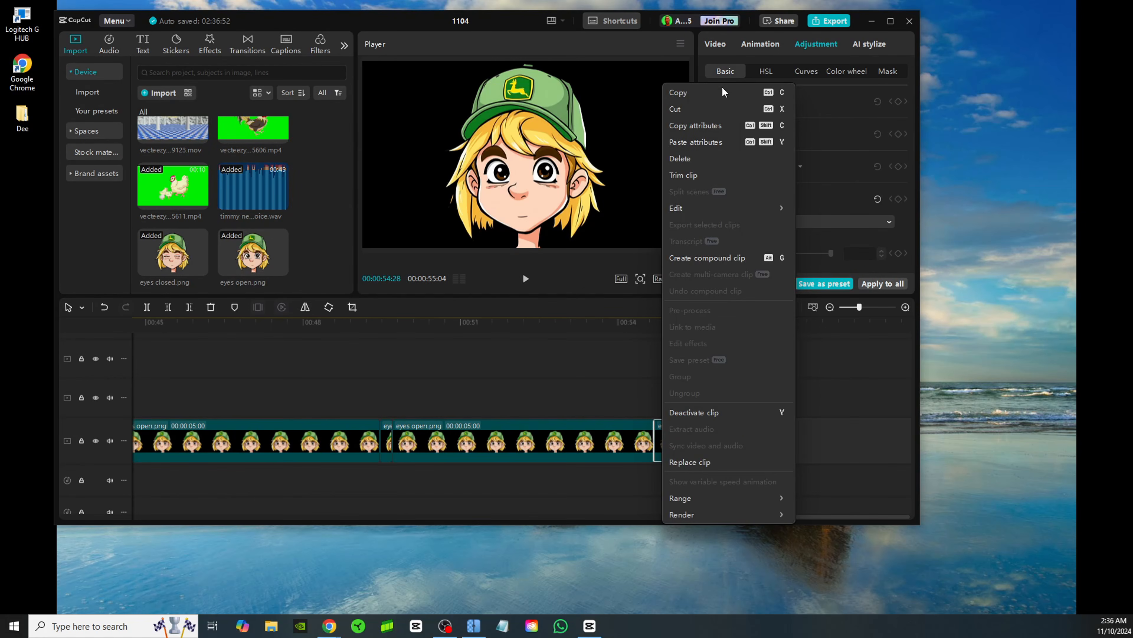
pyautogui.click(678, 92)
pyautogui.click(701, 440)
pyautogui.rightClick(697, 439)
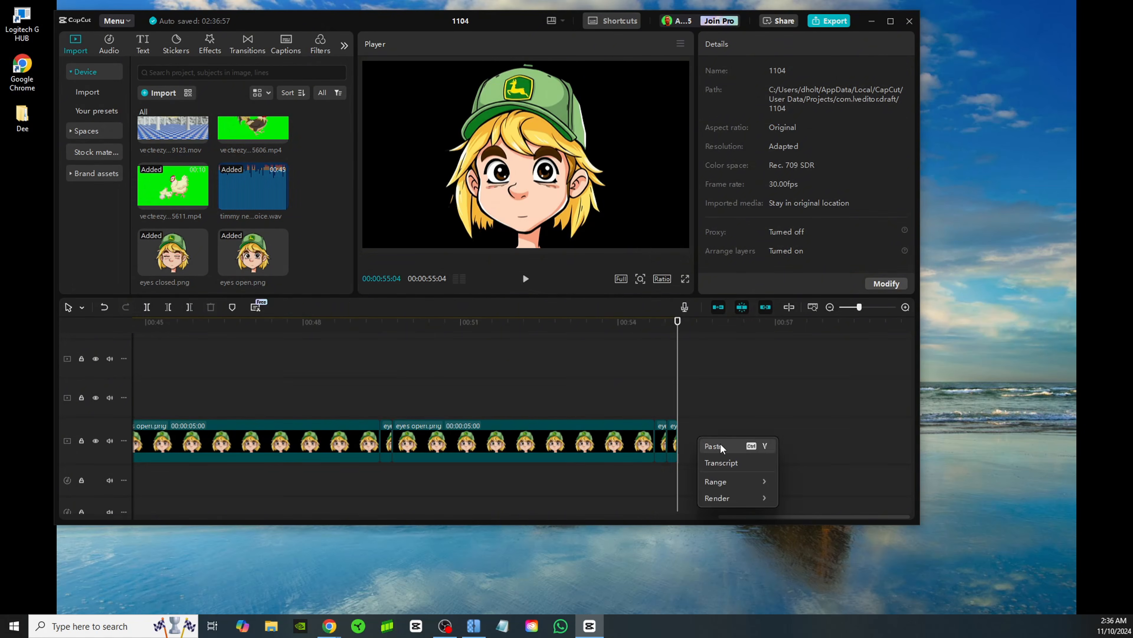
pyautogui.click(723, 447)
pyautogui.moveTo(683, 395); pyautogui.dragTo(686, 441)
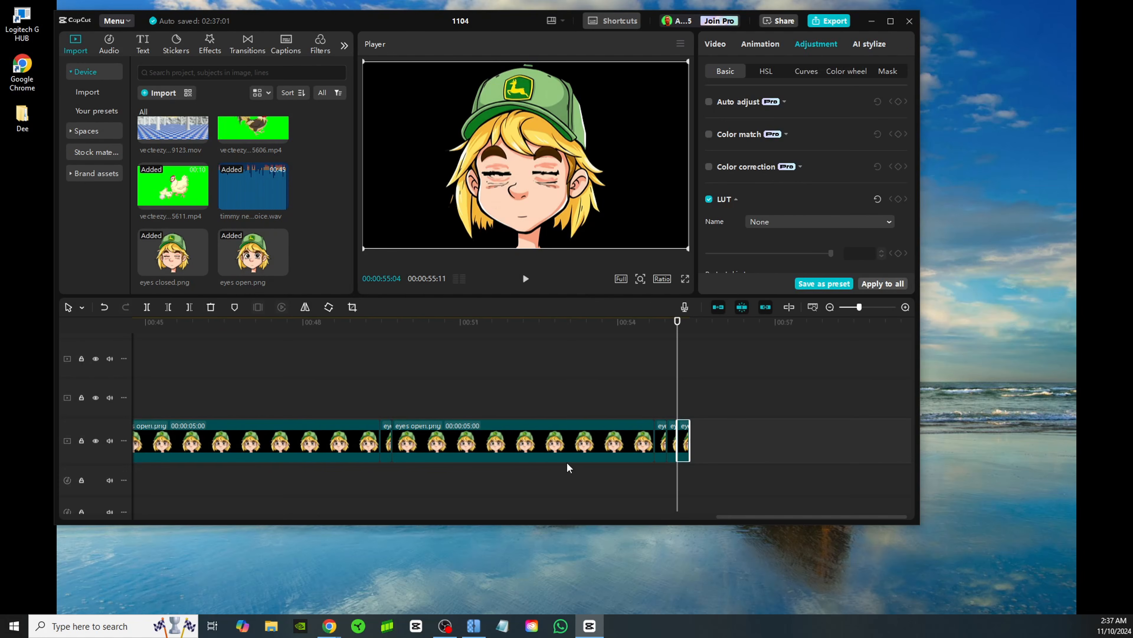
# Append a copy of the 5-second eyes open.png clip to the main track after the double blink
pyautogui.click(529, 447)
pyautogui.rightClick(530, 446)
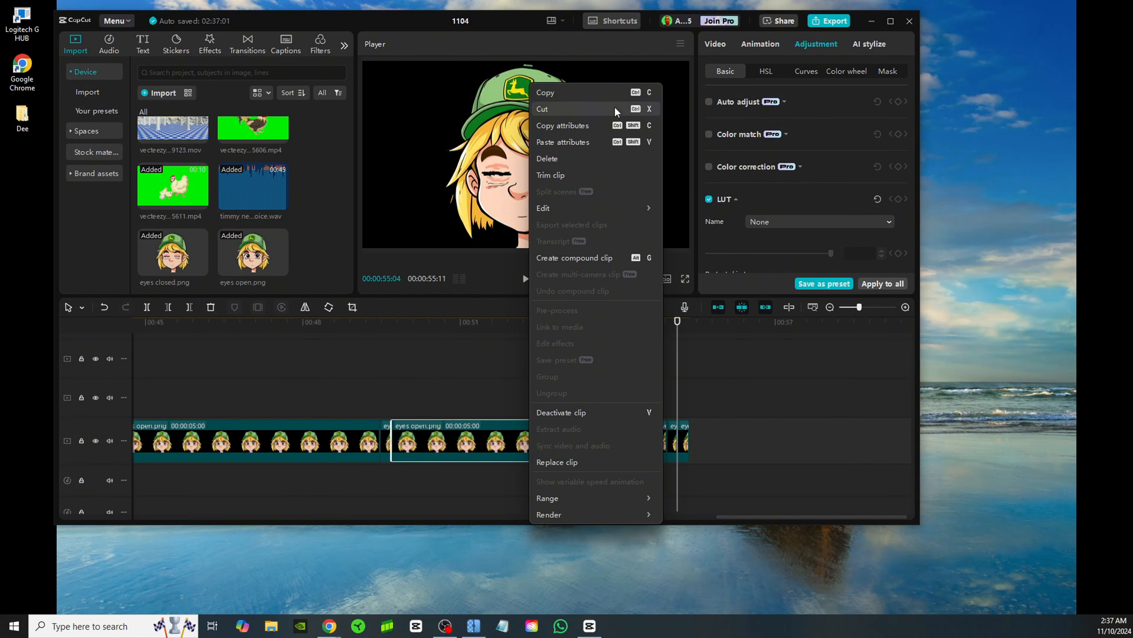
pyautogui.click(553, 91)
pyautogui.click(713, 445)
pyautogui.rightClick(714, 446)
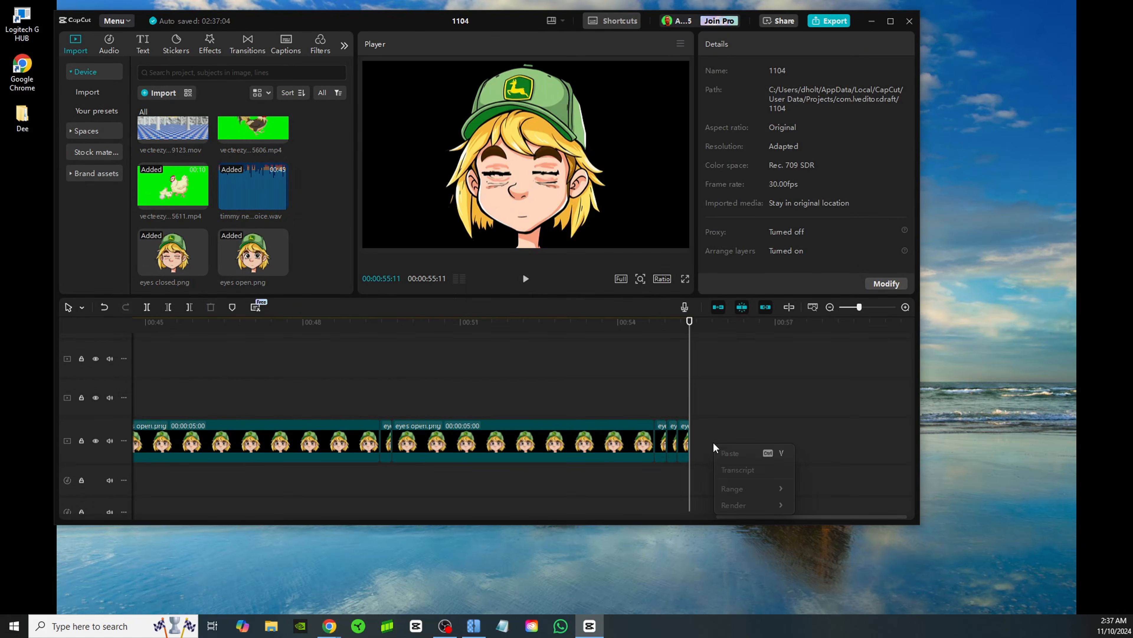
pyautogui.click(740, 452)
pyautogui.moveTo(725, 402); pyautogui.dragTo(735, 449)
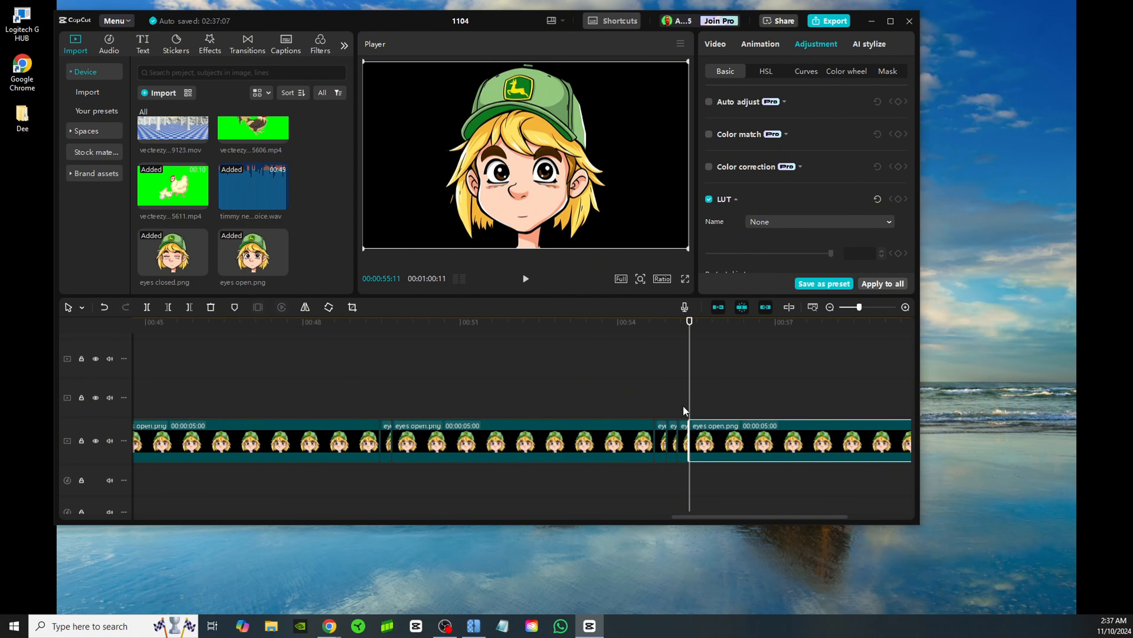
# Play back the double blink and return the playhead to just before the first single blink
pyautogui.click(627, 374)
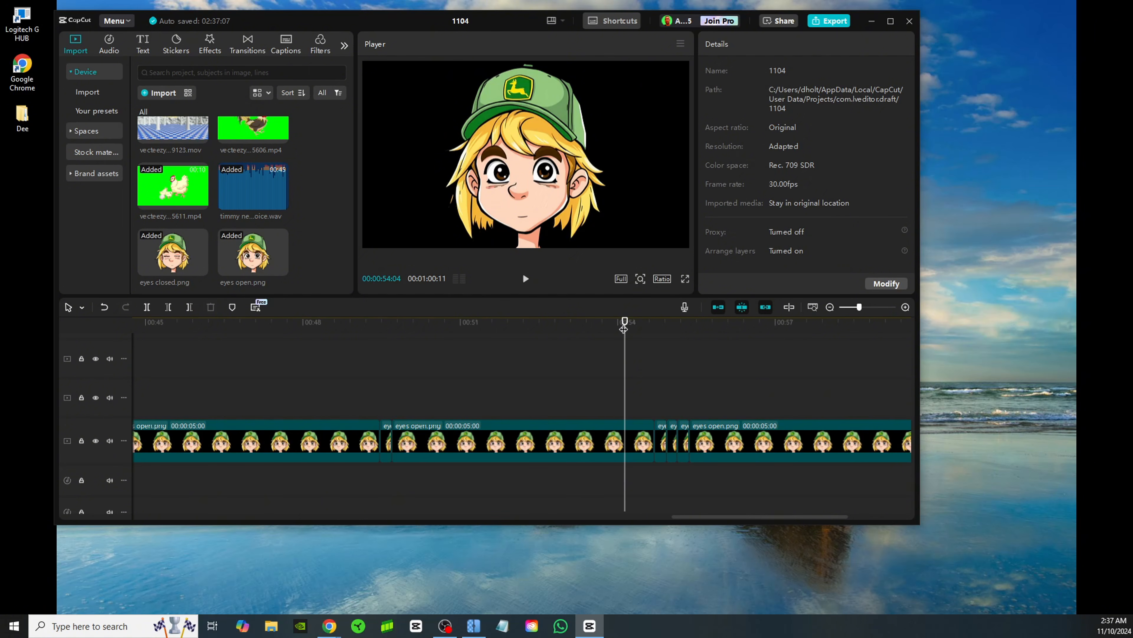
pyautogui.moveTo(623, 329)
pyautogui.mouseDown()
pyautogui.moveTo(726, 331)
pyautogui.moveTo(612, 340)
pyautogui.mouseUp()
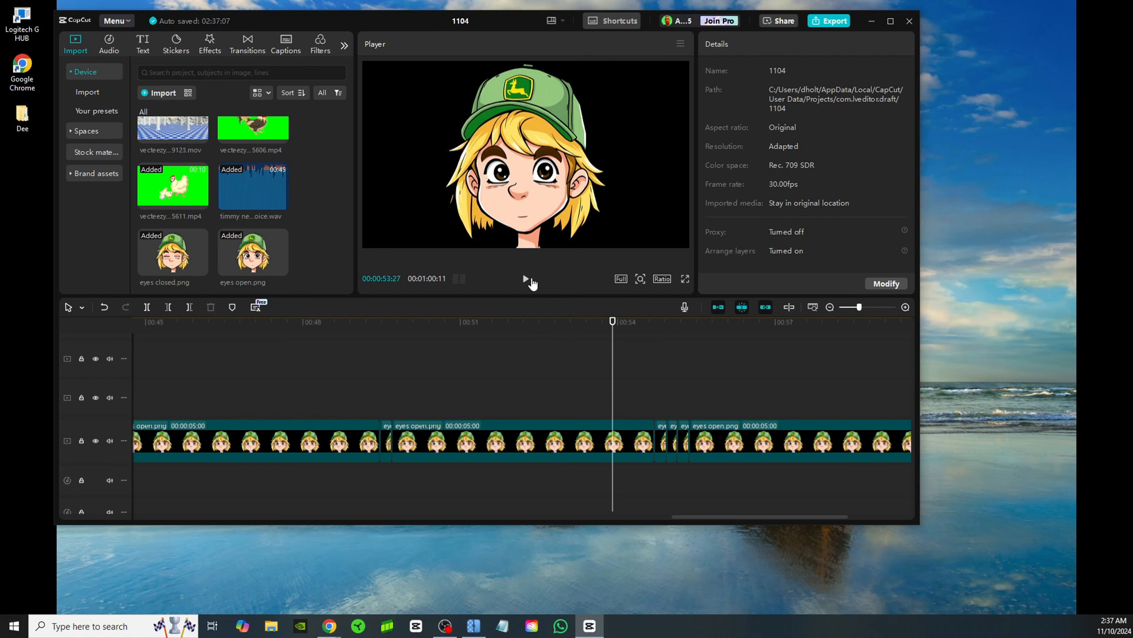
pyautogui.click(527, 280)
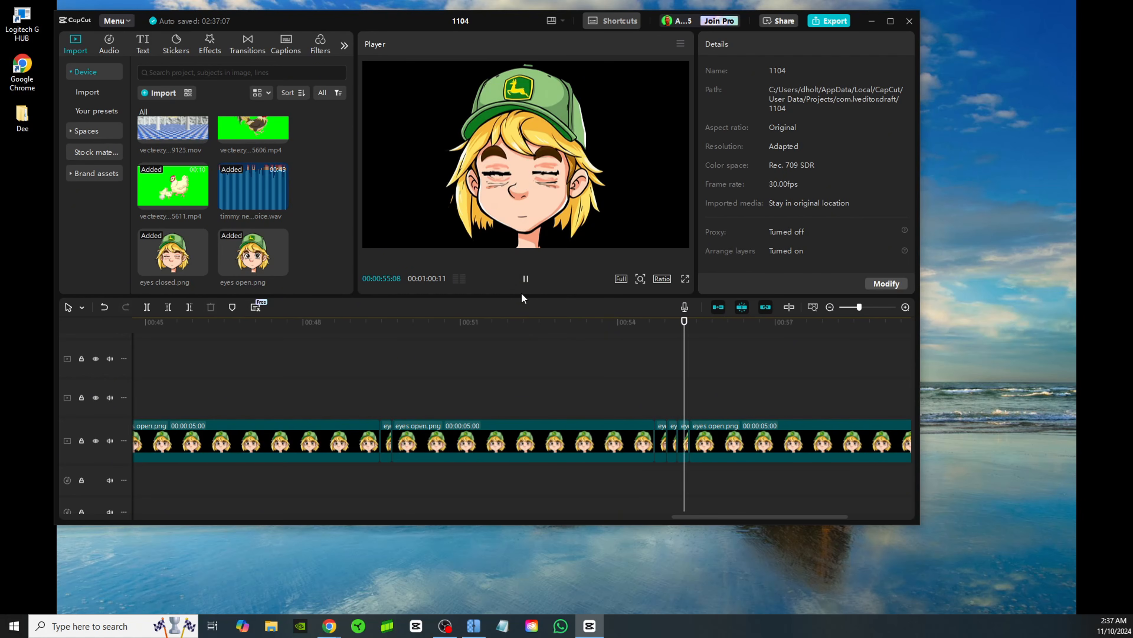
pyautogui.click(526, 281)
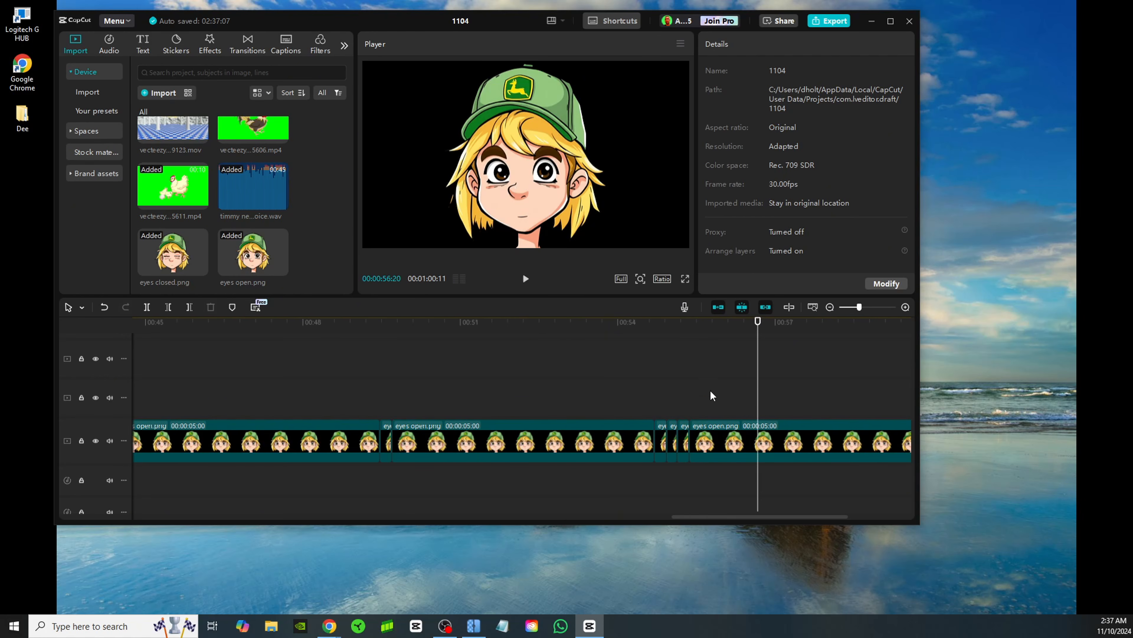
pyautogui.click(379, 365)
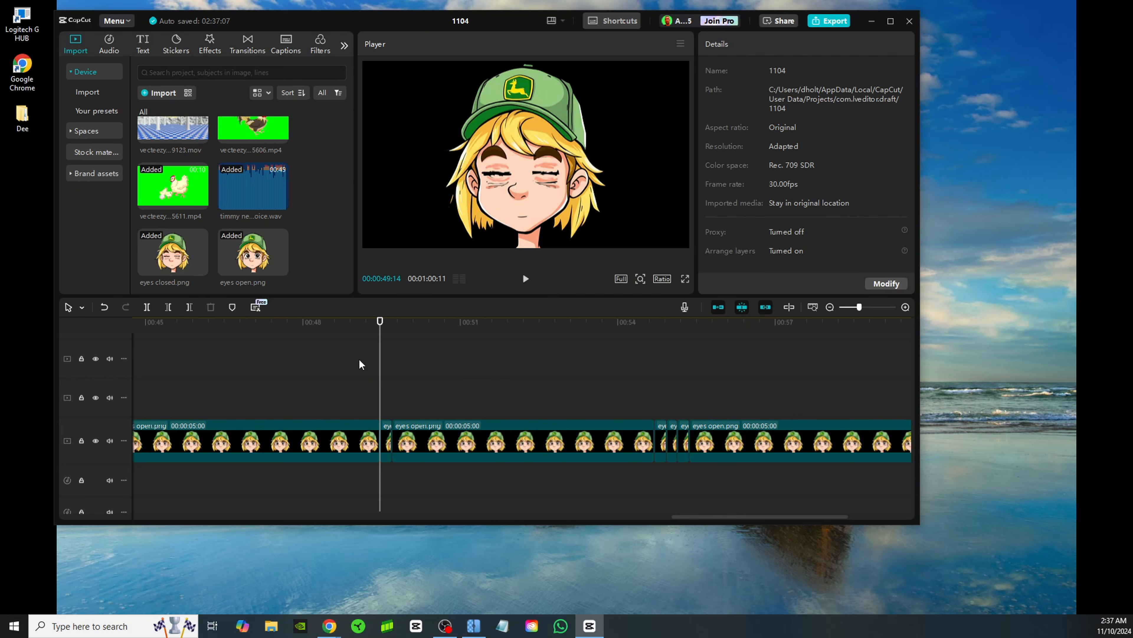
pyautogui.moveTo(379, 355); pyautogui.dragTo(363, 355)
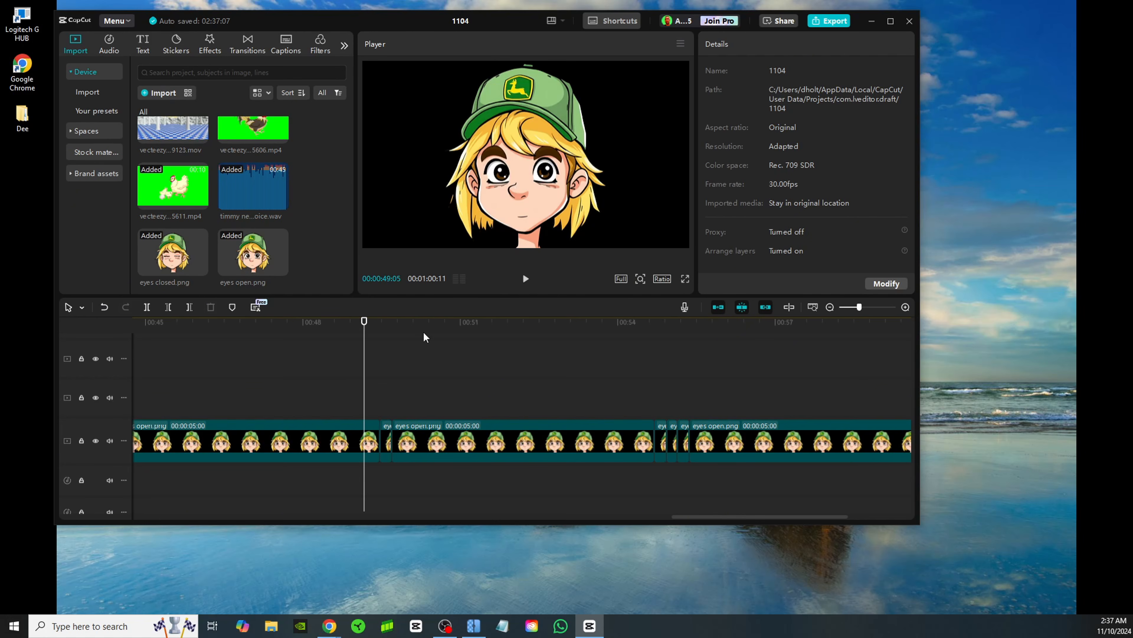
# Play back the single blink and the double blink in the eyes sequence
pyautogui.click(525, 280)
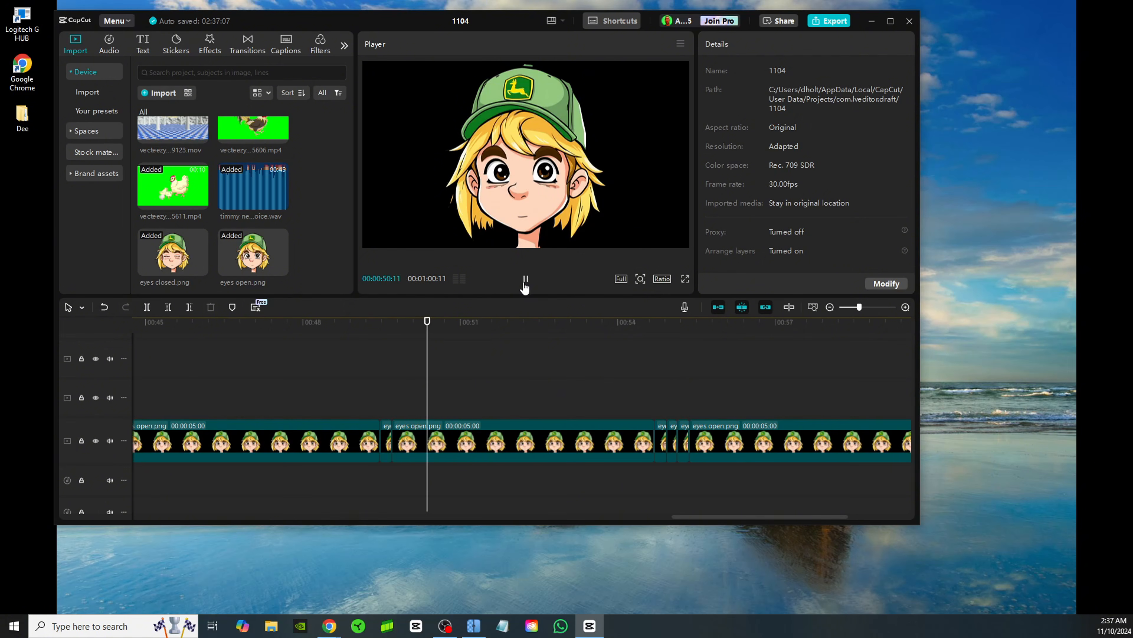
pyautogui.click(525, 281)
pyautogui.click(647, 321)
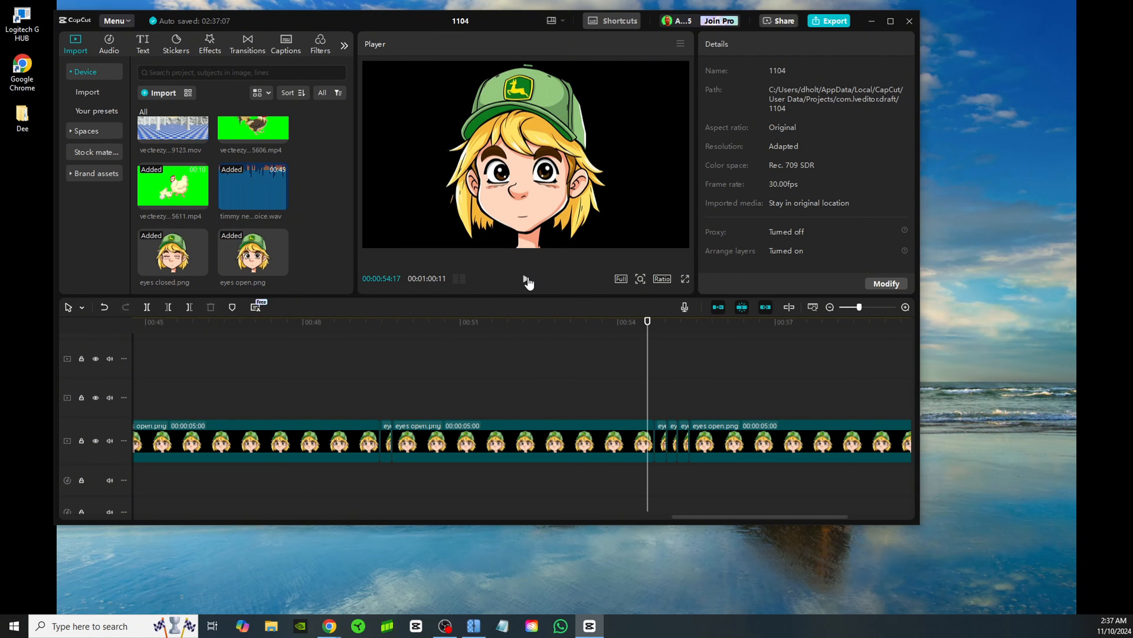
pyautogui.click(526, 280)
pyautogui.click(525, 280)
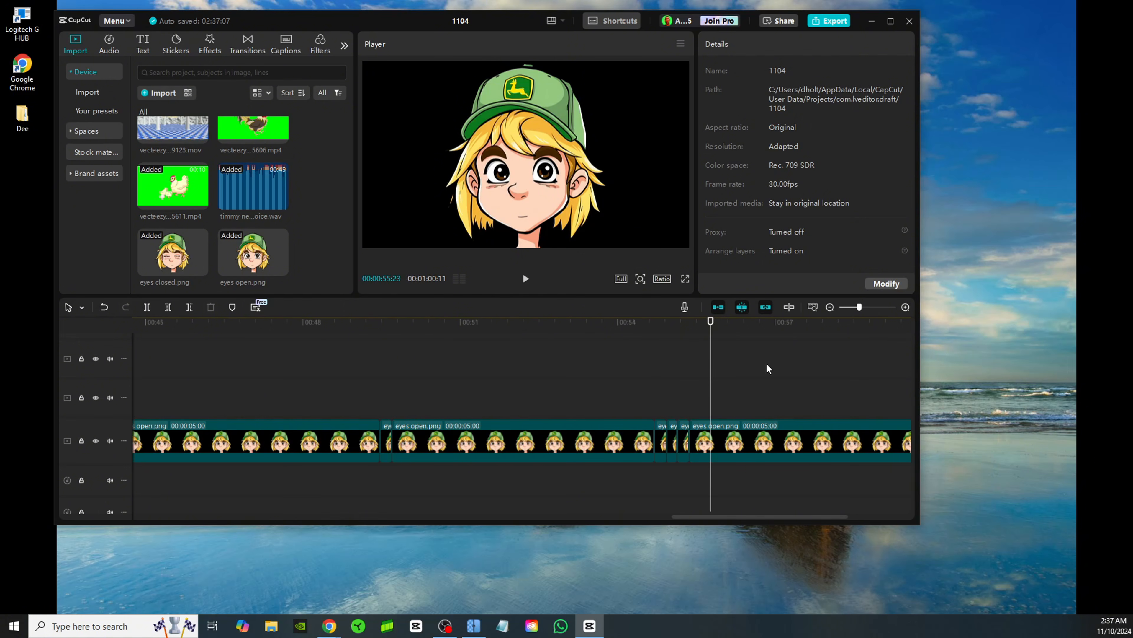
# Select all the eyes open and eyes closed clips at the end of the main track and combine them into a compound clip
pyautogui.click(829, 307)
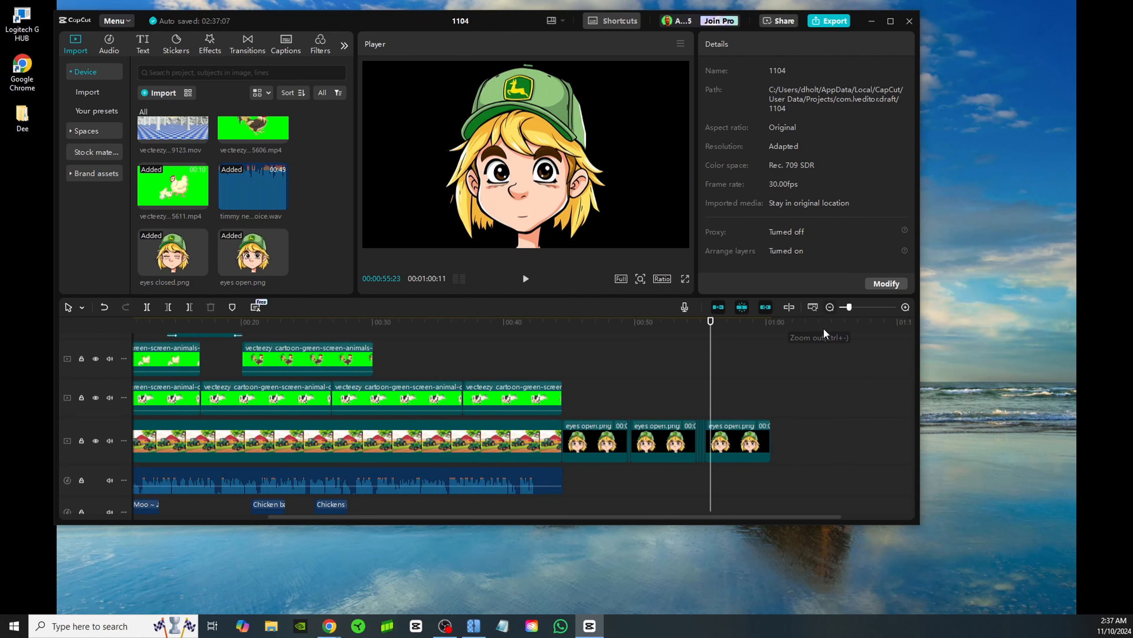
pyautogui.click(629, 379)
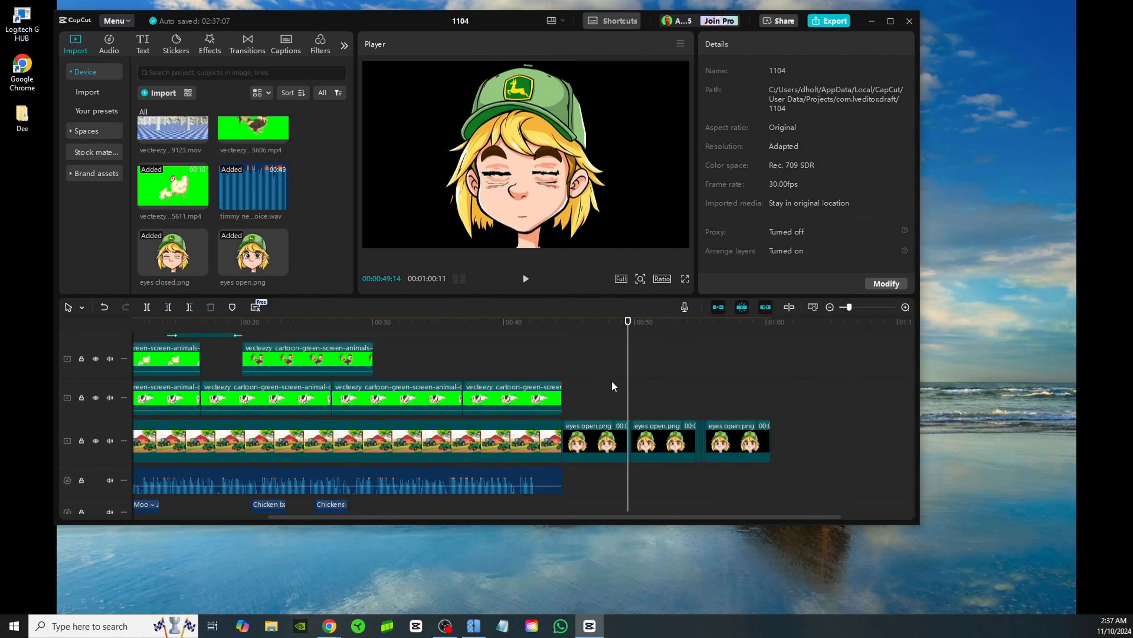
pyautogui.click(611, 380)
pyautogui.moveTo(844, 440); pyautogui.dragTo(593, 450)
pyautogui.rightClick(605, 446)
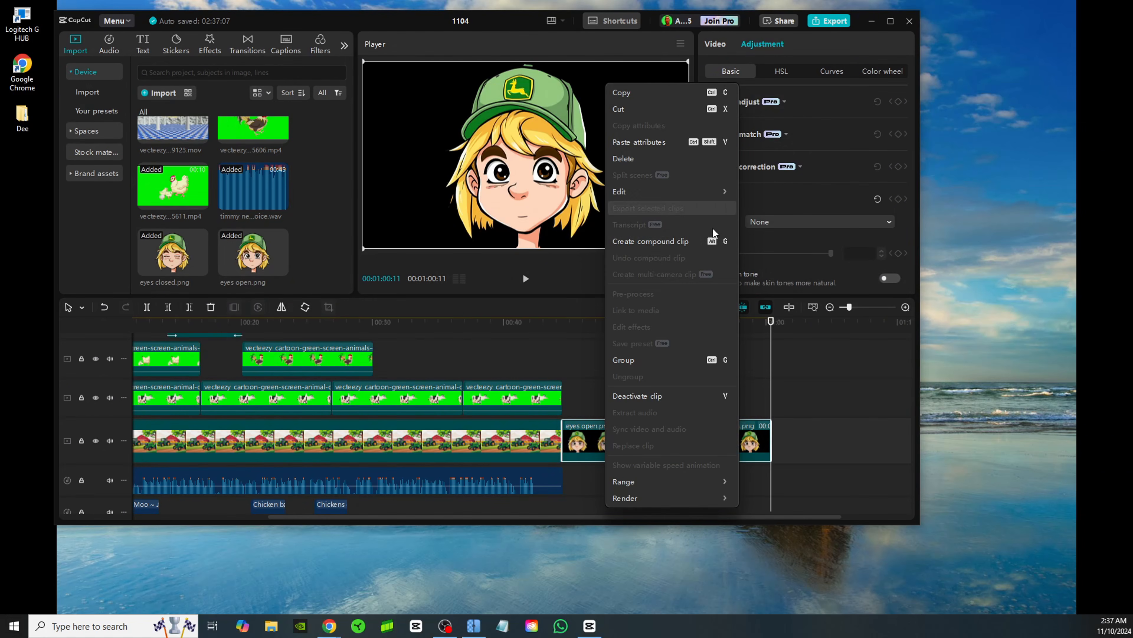
pyautogui.click(680, 244)
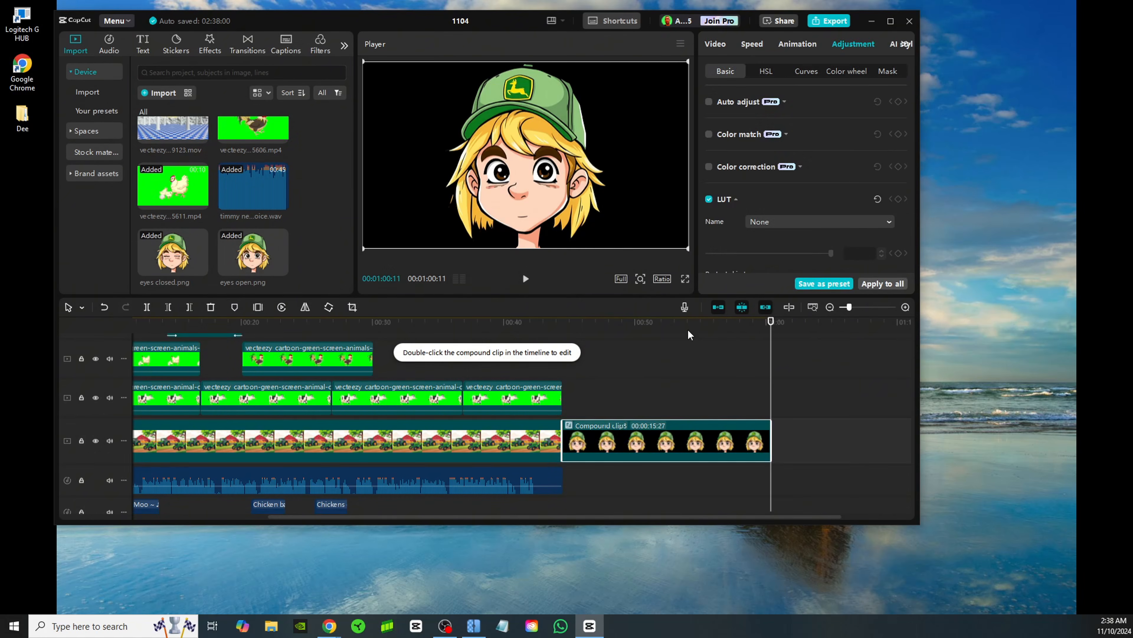
# Copy the blinking compound clip and append the copy directly after it on the main track
pyautogui.rightClick(704, 436)
pyautogui.click(724, 116)
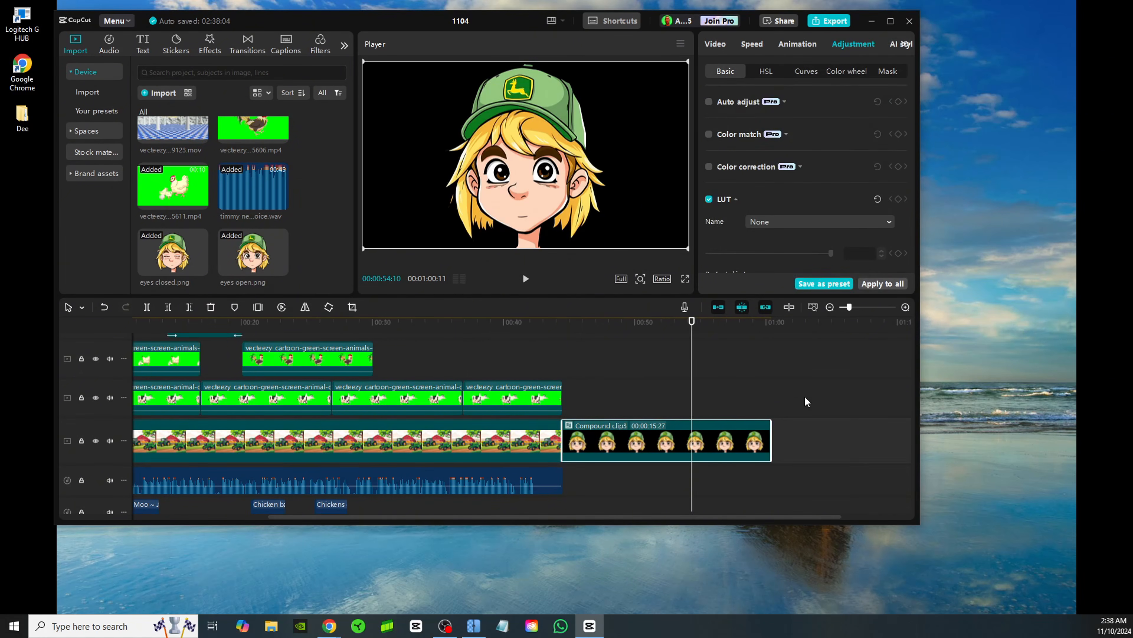
pyautogui.click(779, 431)
pyautogui.rightClick(780, 431)
pyautogui.click(798, 437)
pyautogui.moveTo(637, 397); pyautogui.dragTo(637, 444)
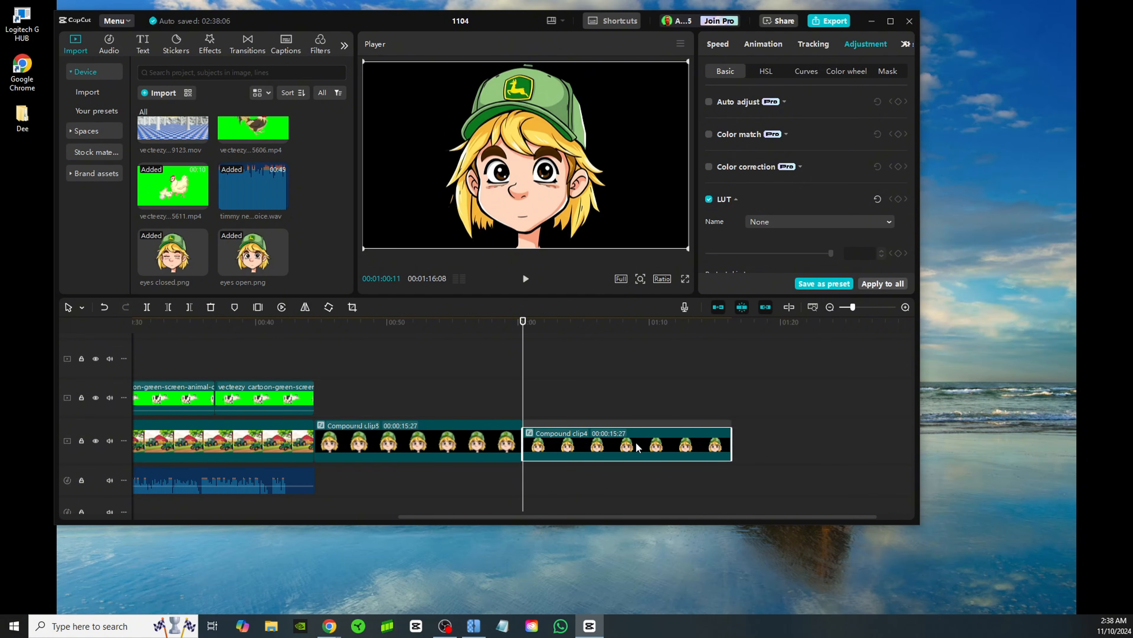
# Append a second copy of the blinking compound clip to the end of the main track
pyautogui.click(736, 377)
pyautogui.rightClick(761, 441)
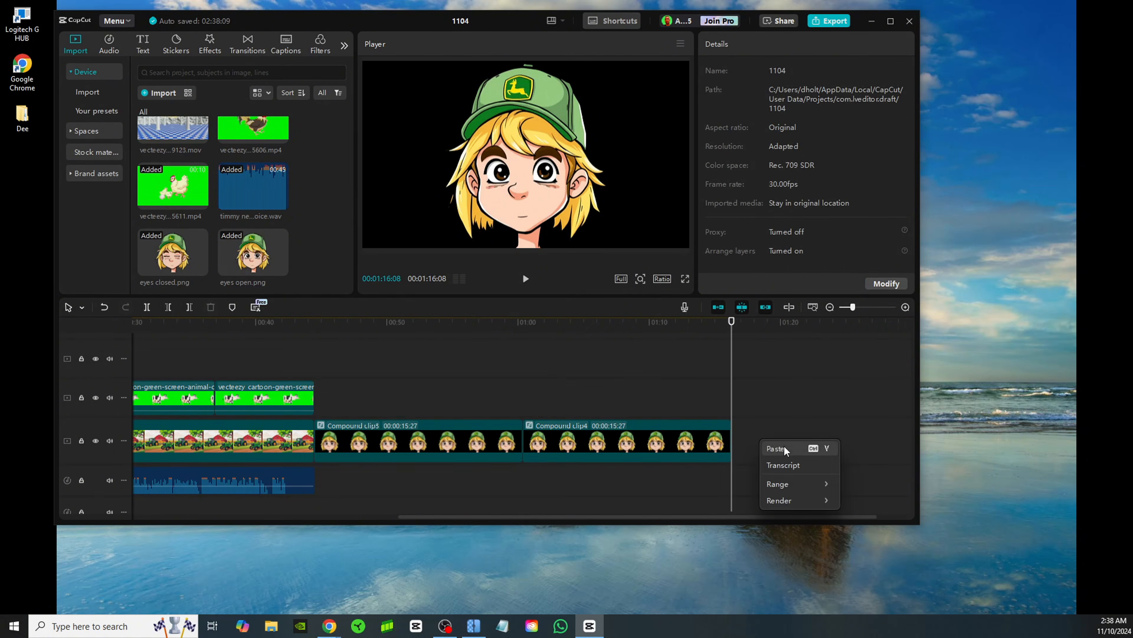
pyautogui.click(784, 446)
pyautogui.moveTo(786, 403); pyautogui.dragTo(785, 442)
pyautogui.click(788, 397)
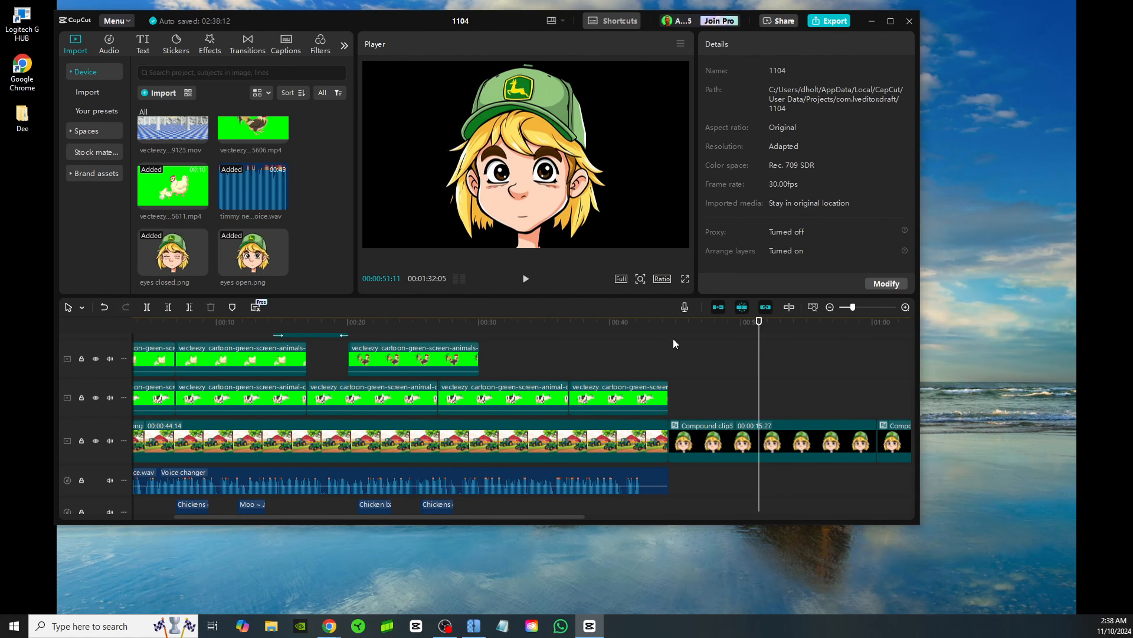
# Import timmy-new-voice.mp4 and place it above the blinking clips, starting where the first compound clip begins
pyautogui.click(675, 344)
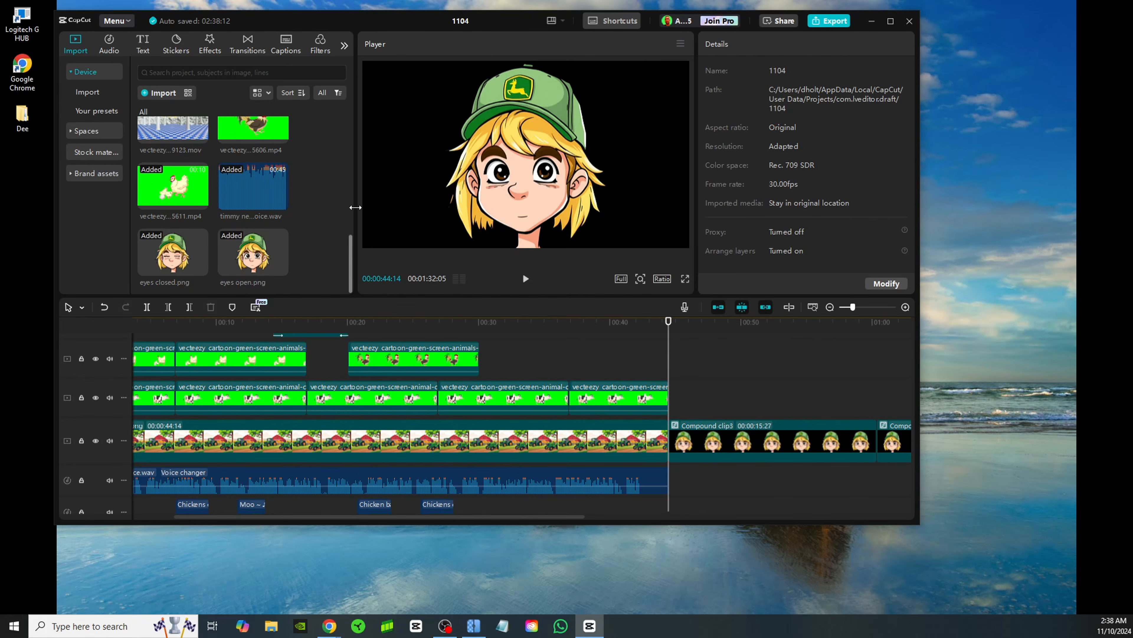
pyautogui.scroll(3, 272, 223)
pyautogui.scroll(-3, 256, 212)
pyautogui.click(159, 91)
pyautogui.click(535, 309)
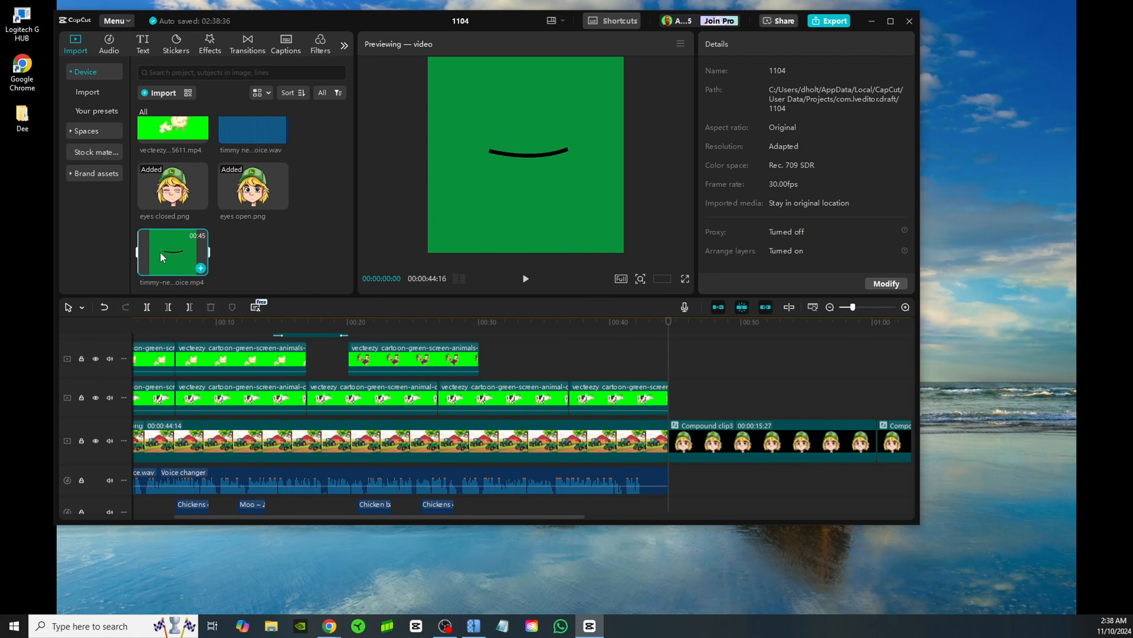
pyautogui.moveTo(172, 254); pyautogui.dragTo(670, 395)
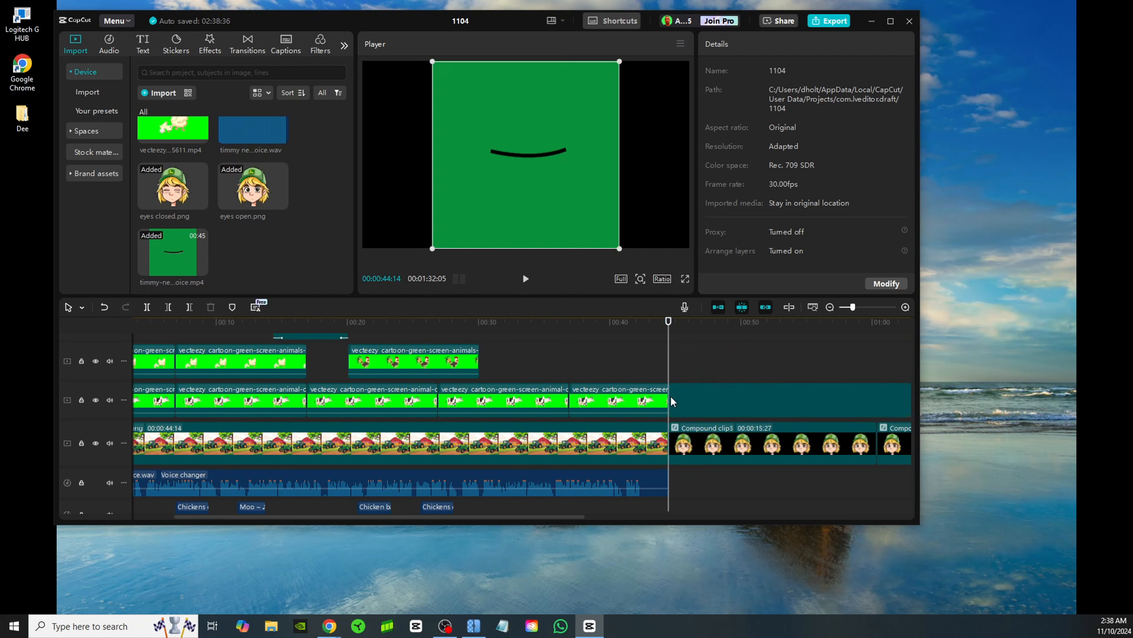
# Remove the green background of timmy-new-voice.mp4 with Chroma key by picking its green color, with intensity 27
pyautogui.click(829, 308)
pyautogui.click(455, 323)
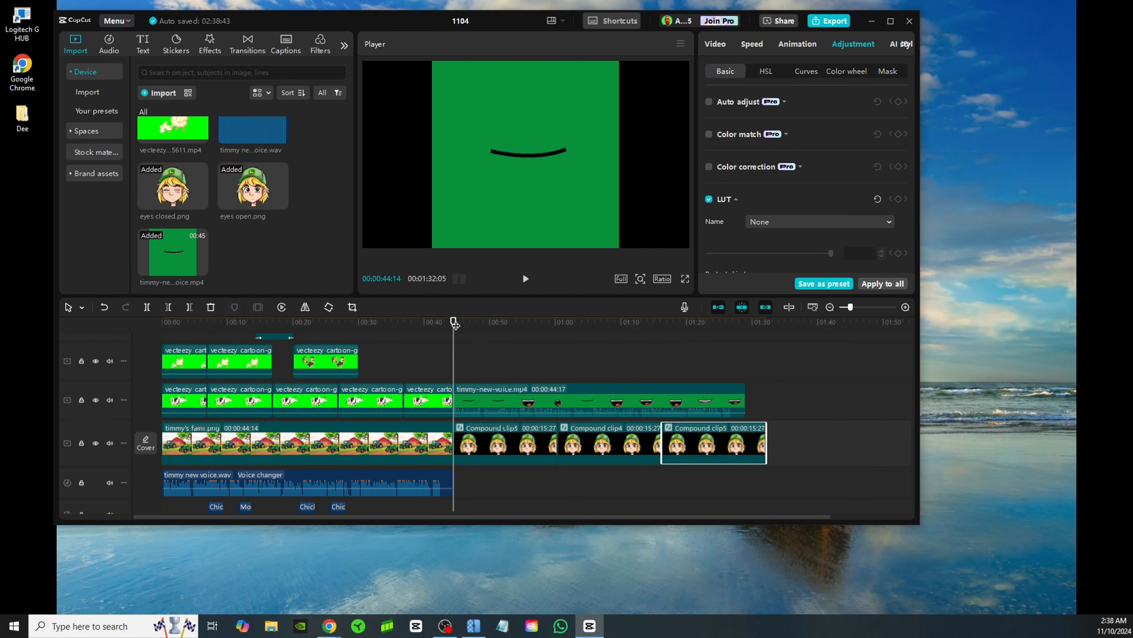
pyautogui.click(514, 397)
pyautogui.click(721, 46)
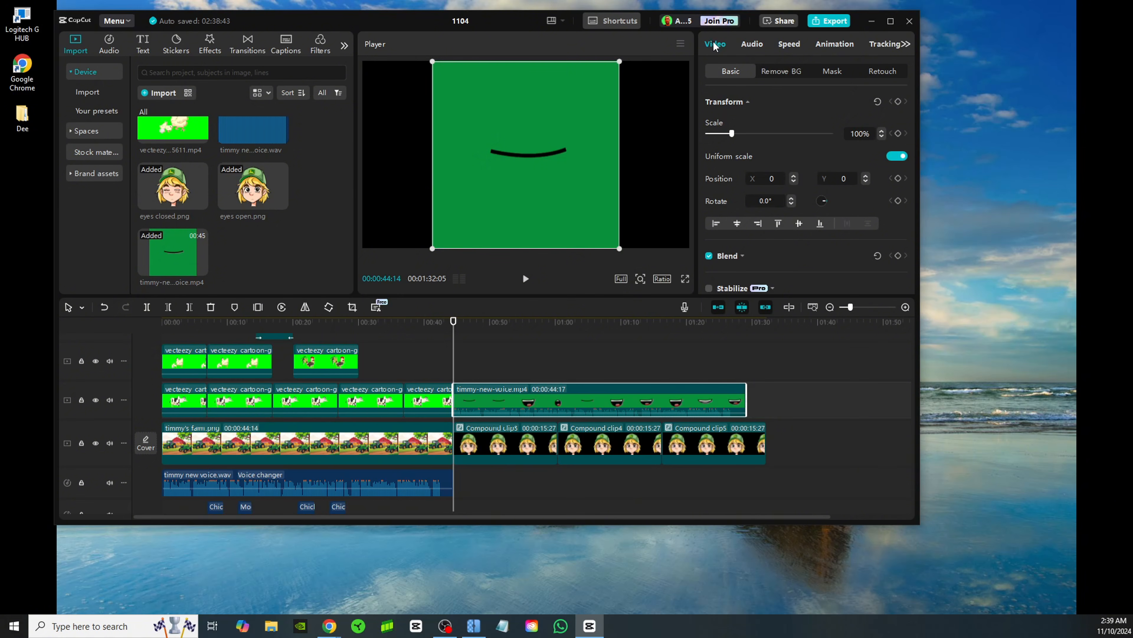
pyautogui.click(797, 73)
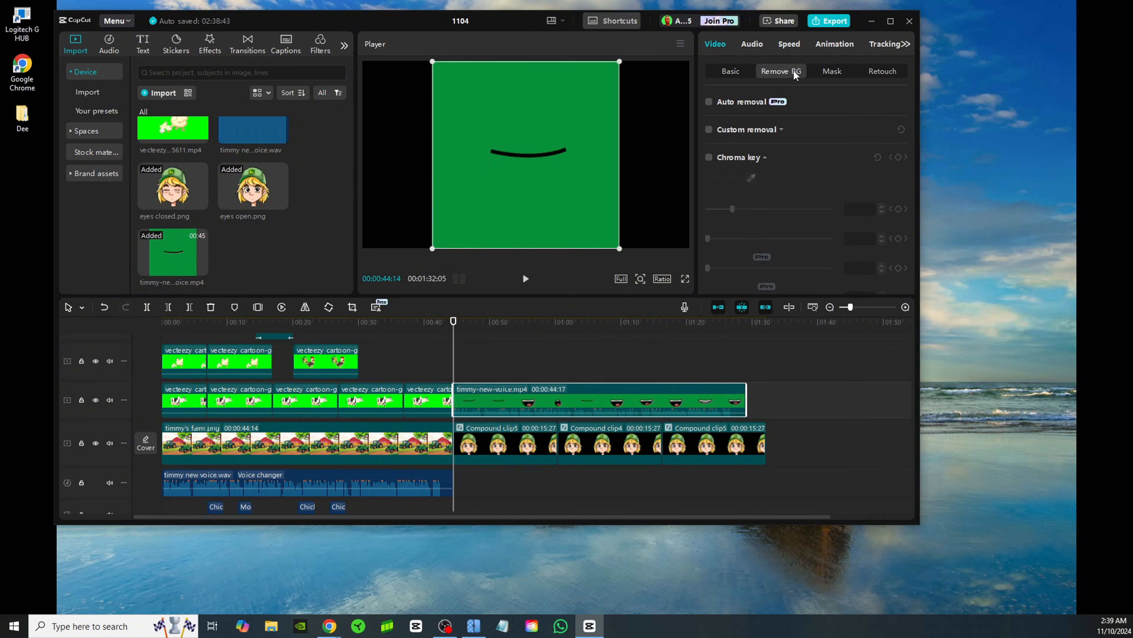
pyautogui.click(709, 158)
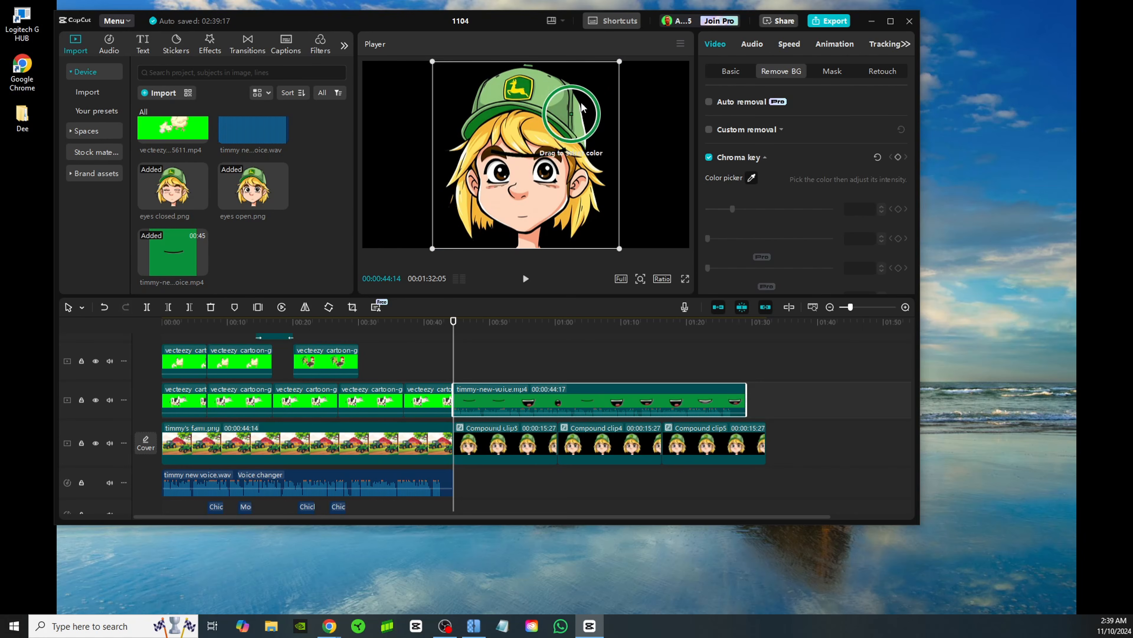
pyautogui.click(579, 121)
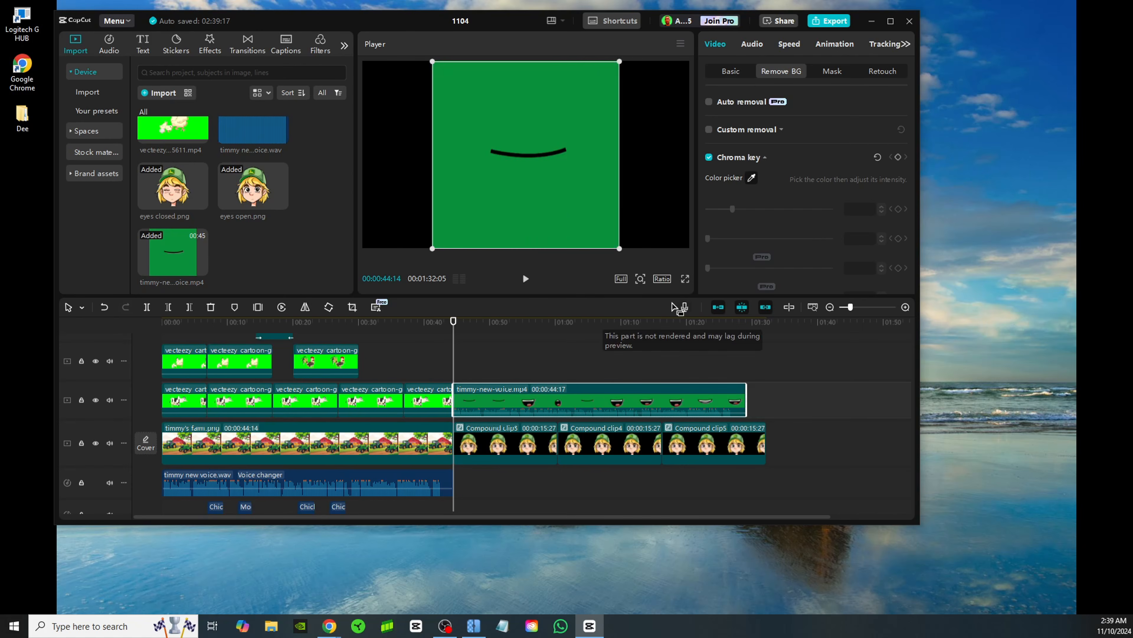
pyautogui.click(581, 204)
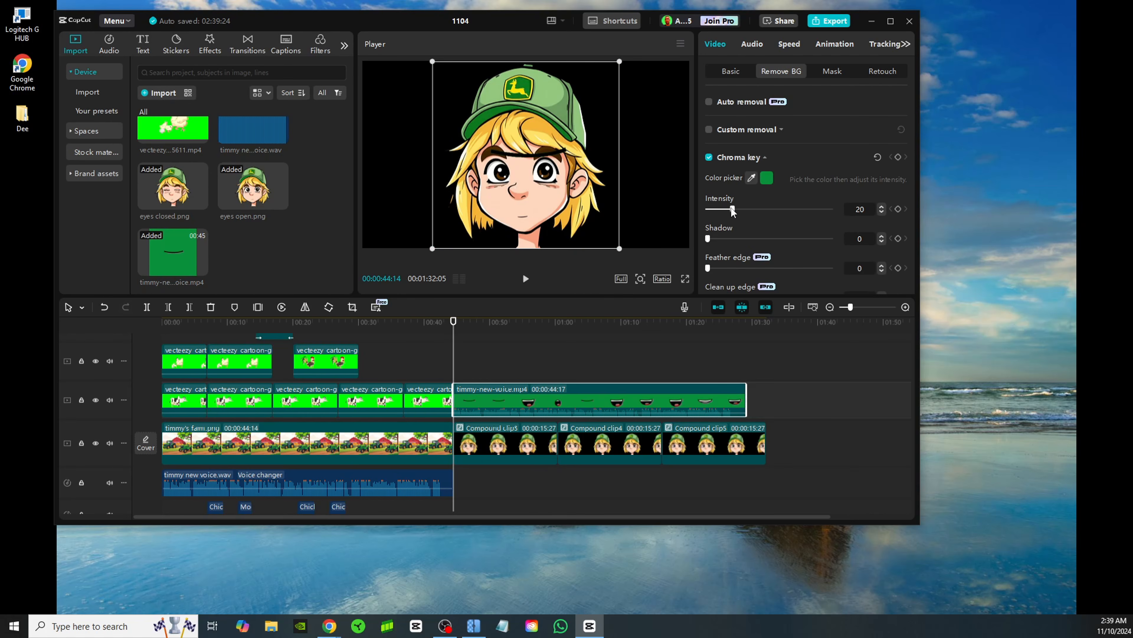
# Move the animated mouth down over the character's mouth and shrink it to fit the face
pyautogui.moveTo(566, 158); pyautogui.dragTo(557, 210)
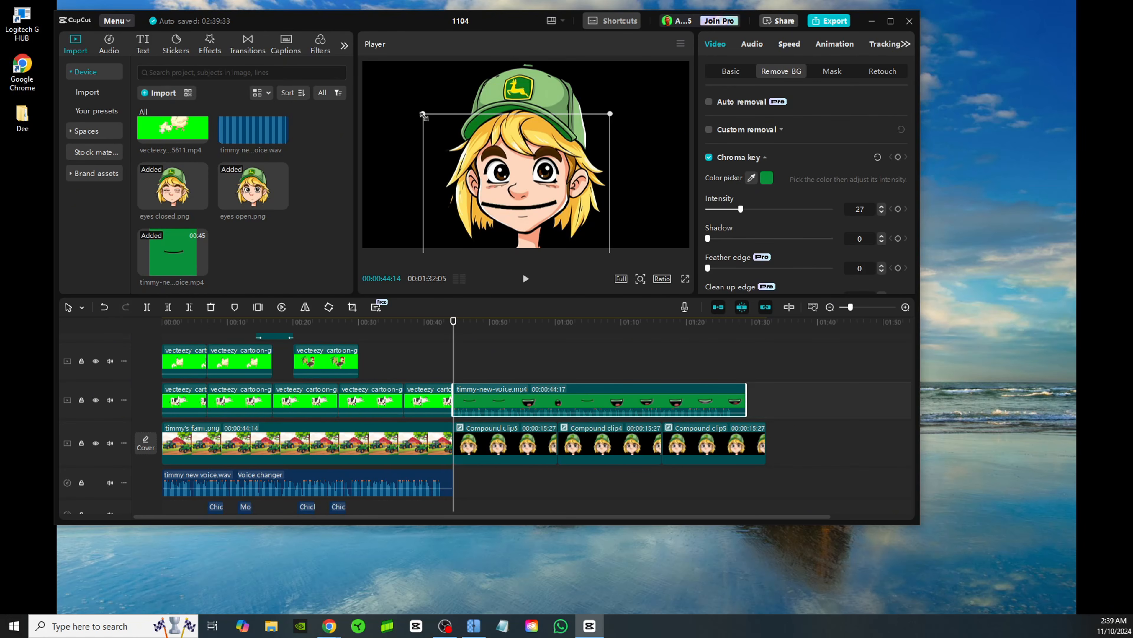
pyautogui.click(419, 118)
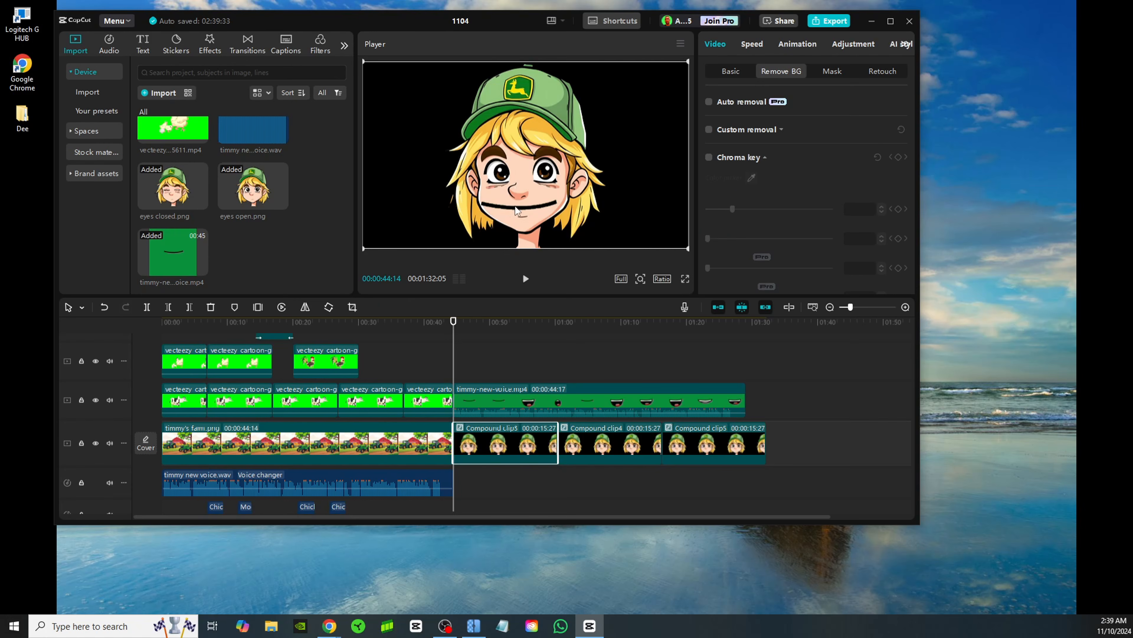
pyautogui.click(526, 394)
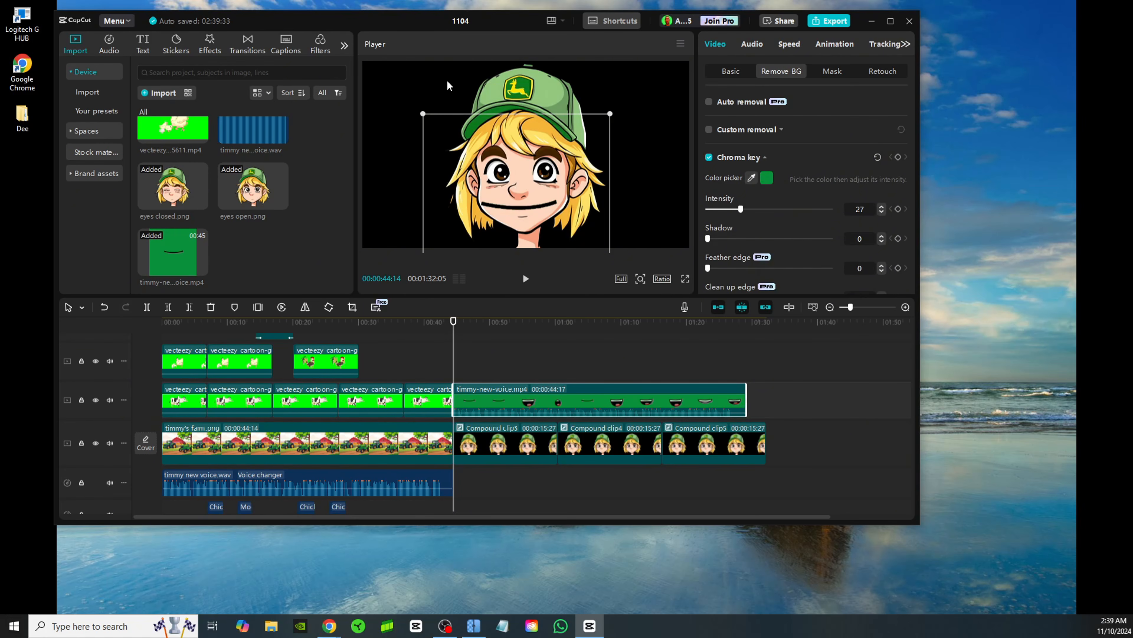
pyautogui.moveTo(426, 116); pyautogui.dragTo(523, 202)
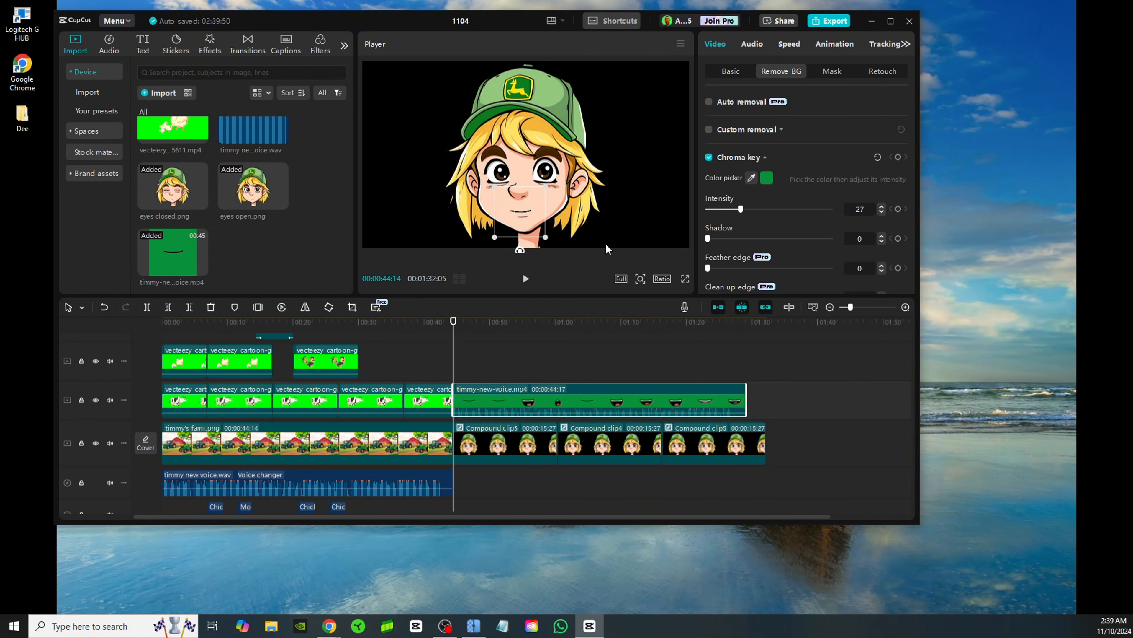
# Play back the talking and blinking character, then return the playhead to the start of the mouth clip
pyautogui.click(524, 281)
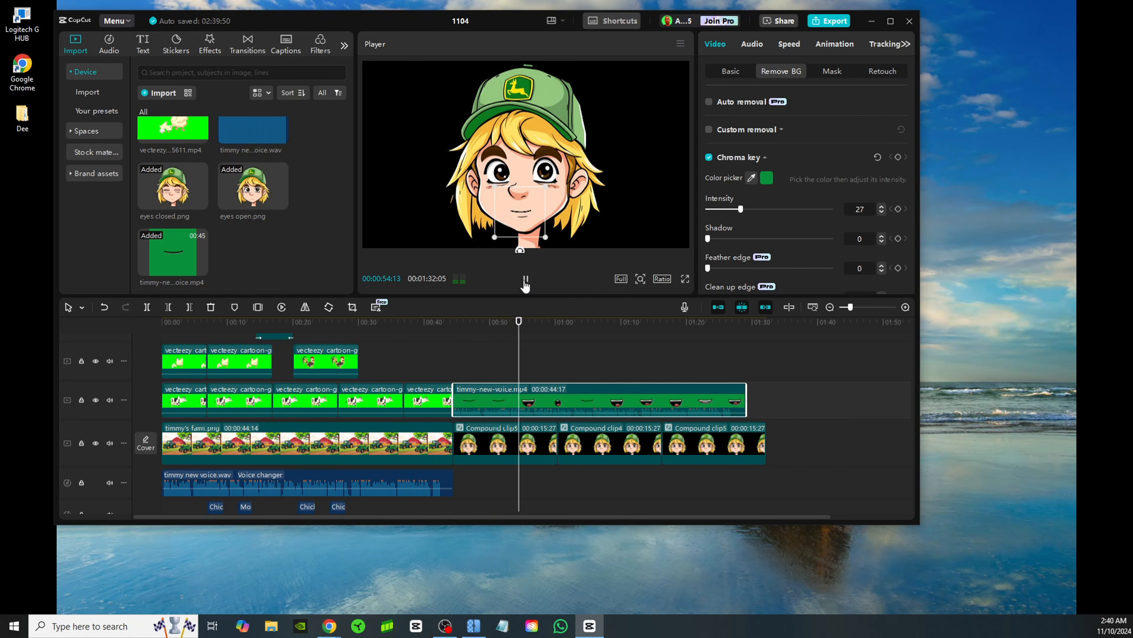
pyautogui.click(525, 281)
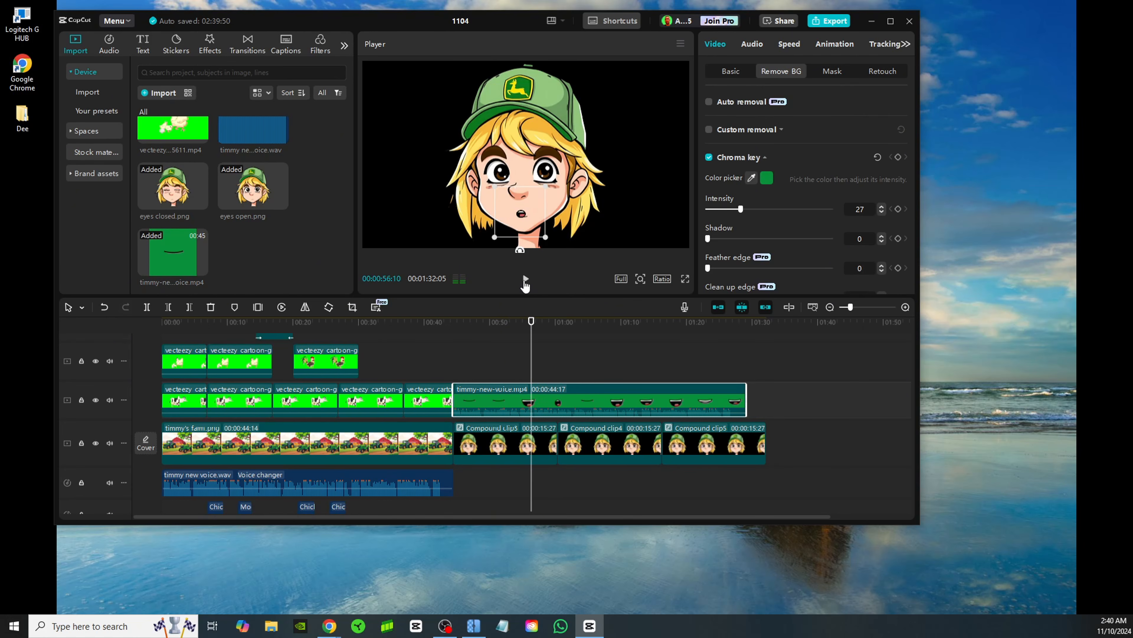
pyautogui.moveTo(502, 333); pyautogui.dragTo(453, 331)
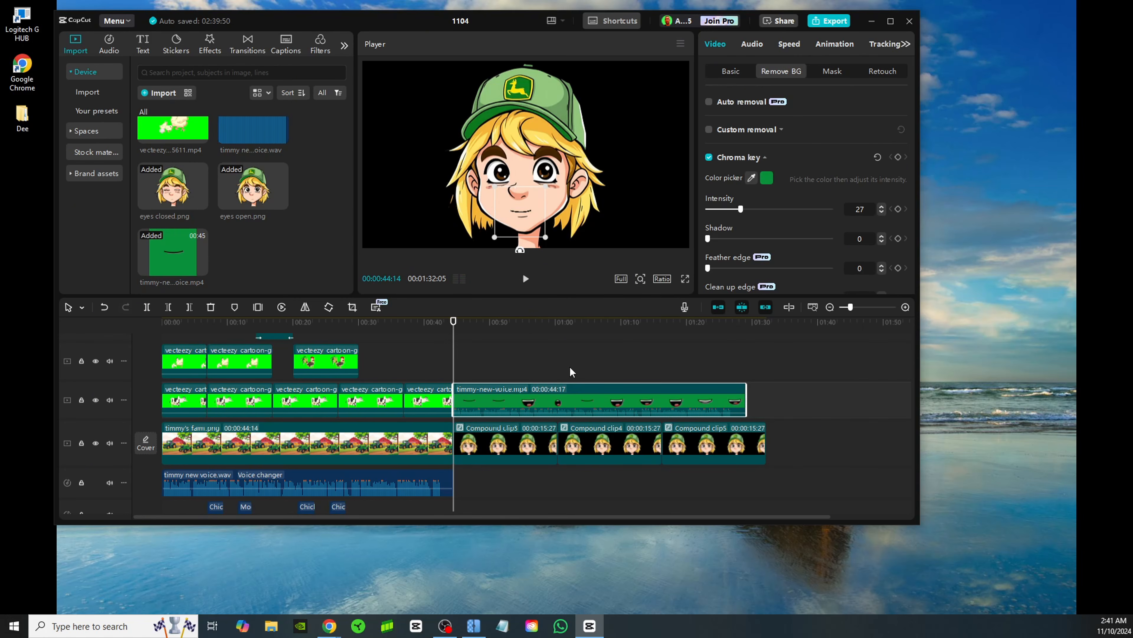
# Add timmy's farm.png beneath the blinking character clips as a background matching the mouth clip's length of 00:00:44:17
pyautogui.scroll(-5, 267, 246)
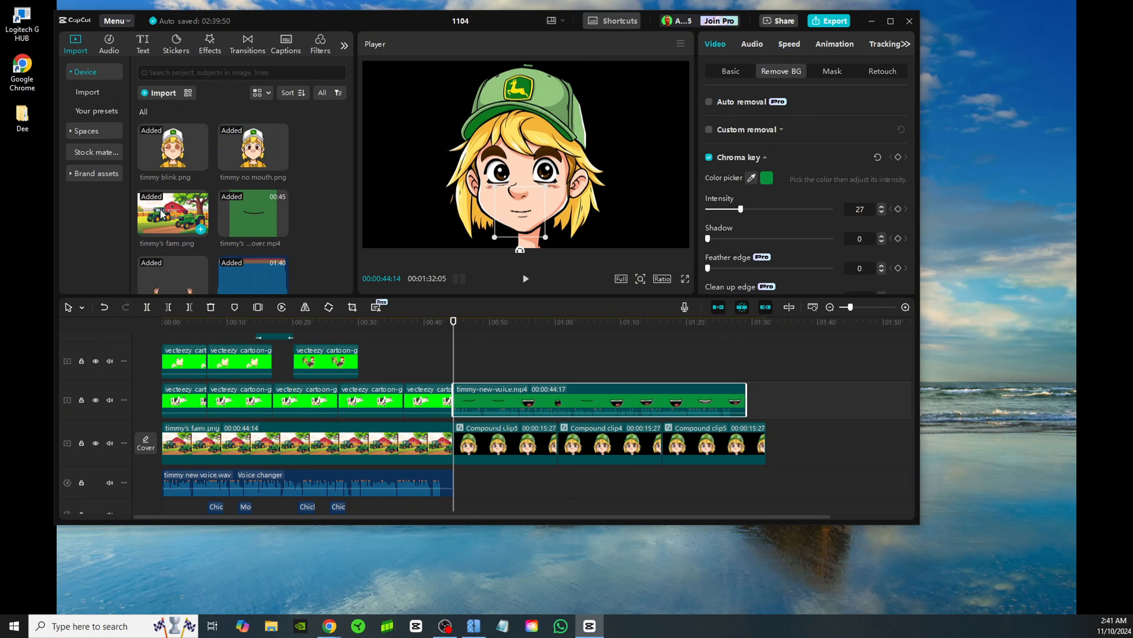
pyautogui.moveTo(163, 213); pyautogui.dragTo(743, 439)
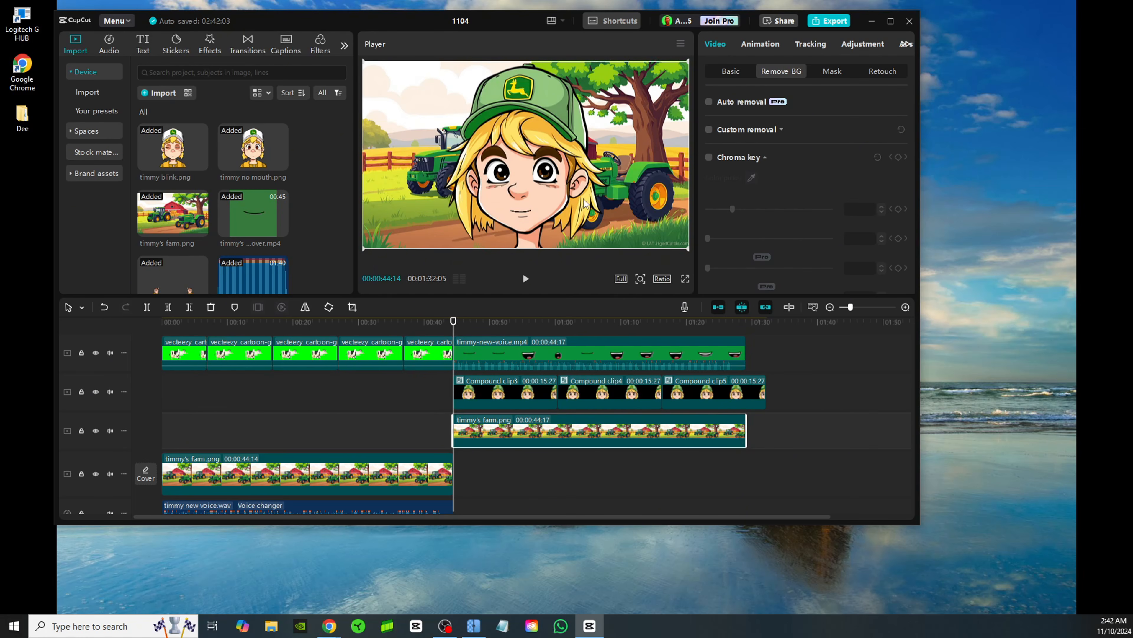
# Combine timmy-new-voice.mp4 and the three blinking clips into one compound clip, leaving out the farm background
pyautogui.scroll(1, 832, 393)
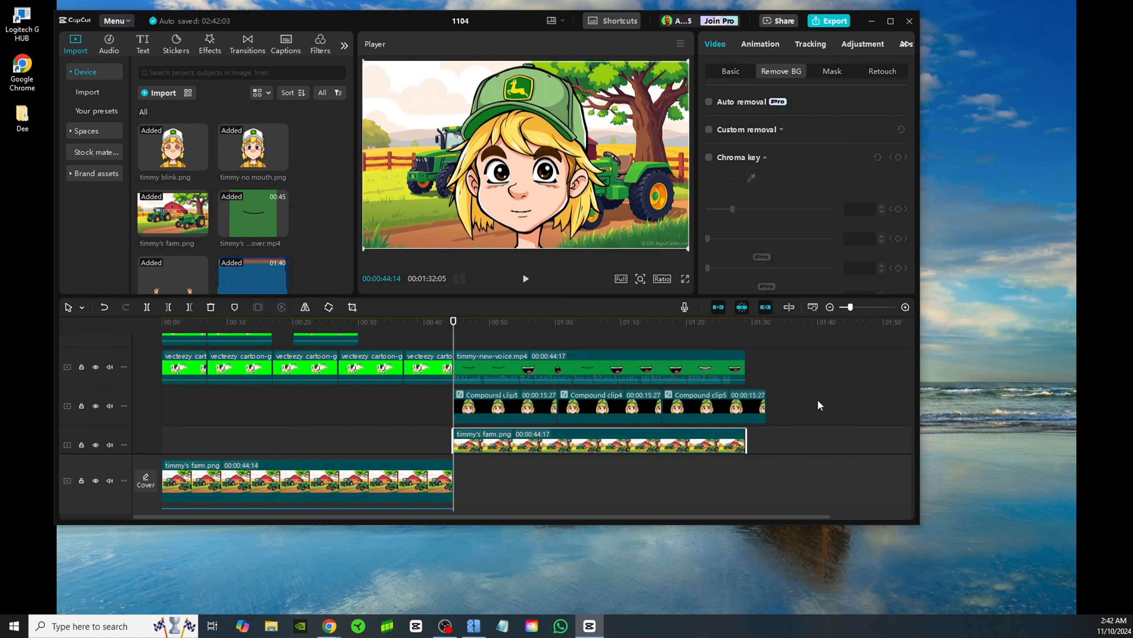
pyautogui.moveTo(818, 400); pyautogui.dragTo(516, 372)
pyautogui.rightClick(569, 373)
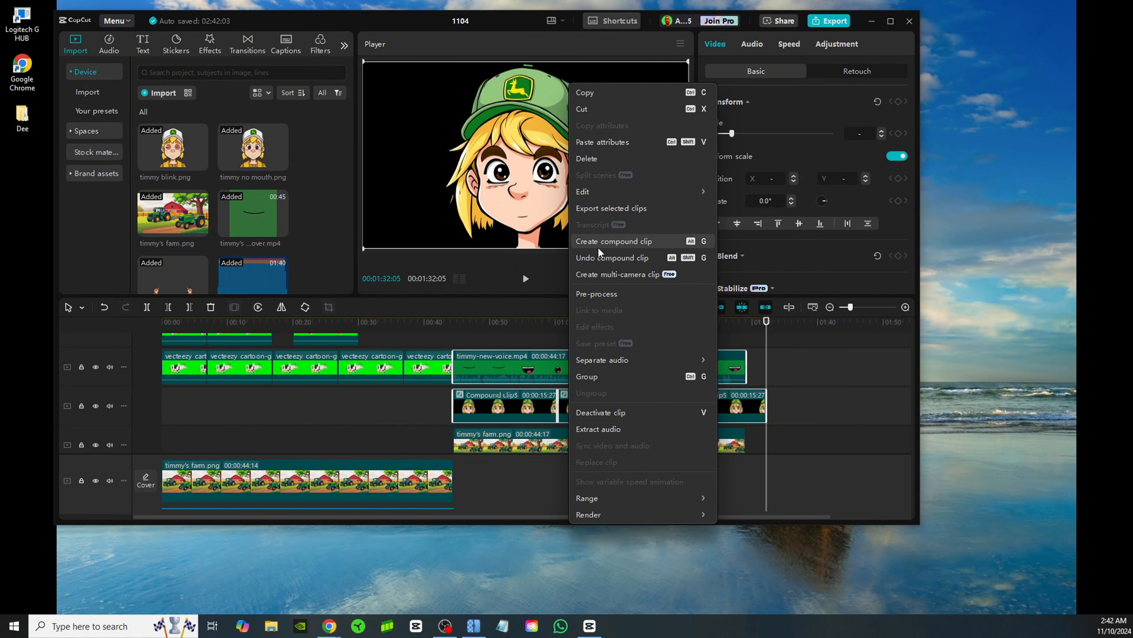
pyautogui.click(605, 244)
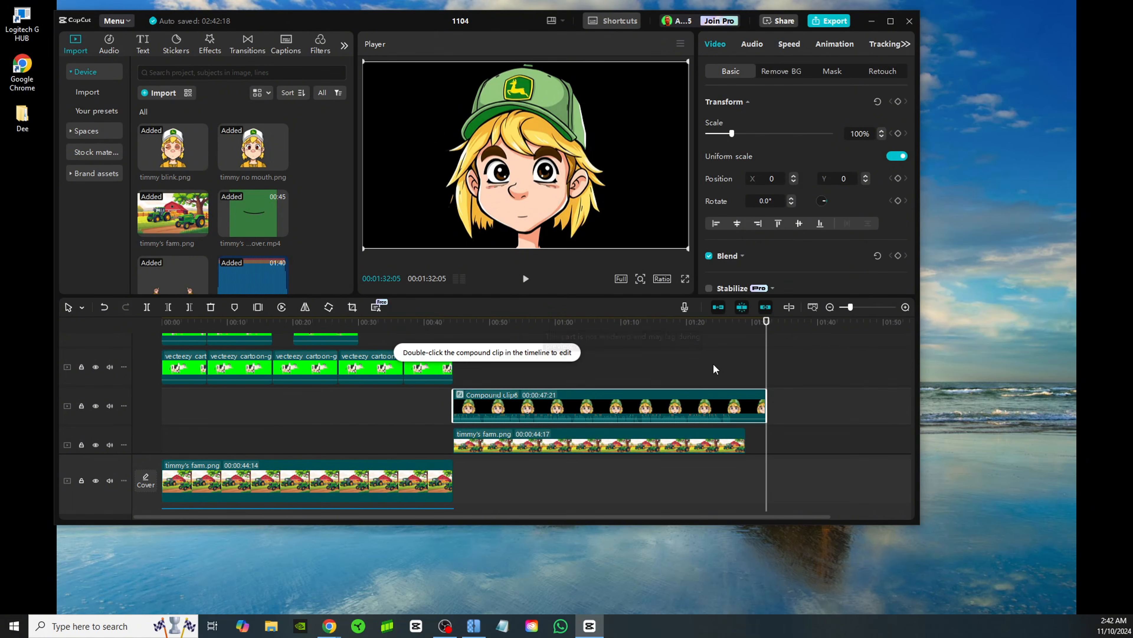
# Apply the Play Pendulum video effect to the talking character's compound clip
pyautogui.click(455, 329)
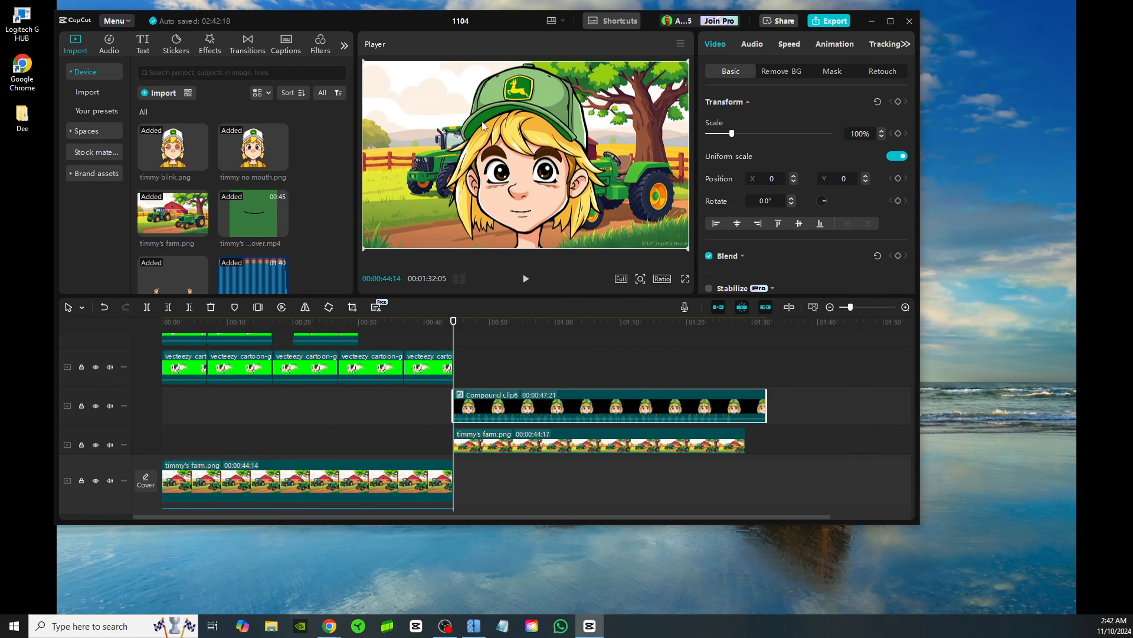
pyautogui.click(208, 44)
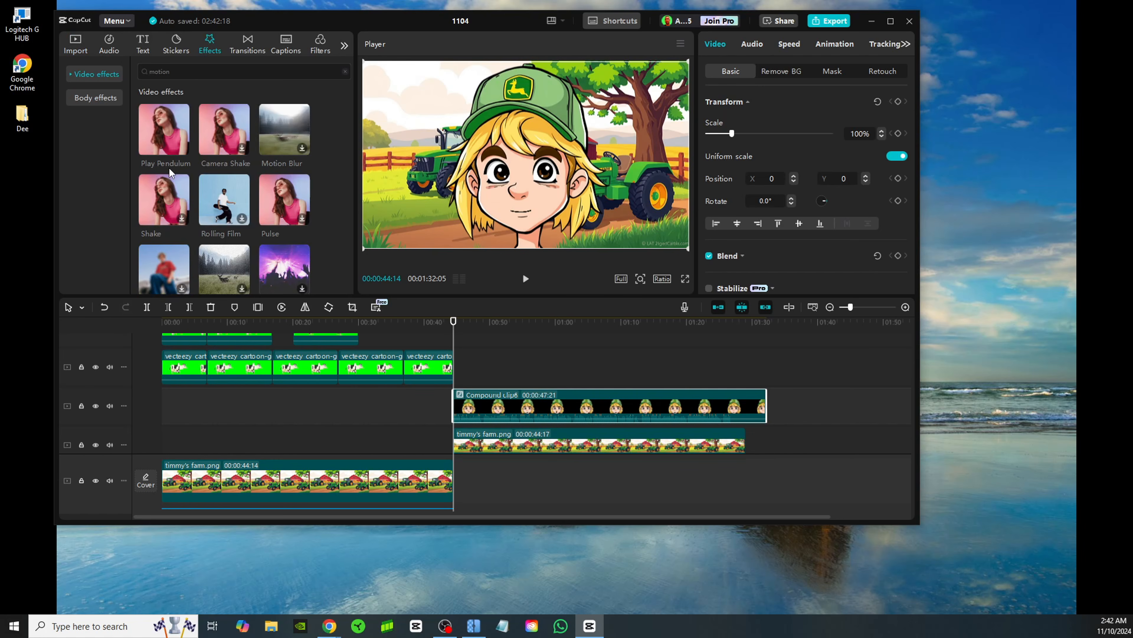
pyautogui.moveTo(152, 139)
pyautogui.moveTo(154, 118); pyautogui.dragTo(485, 399)
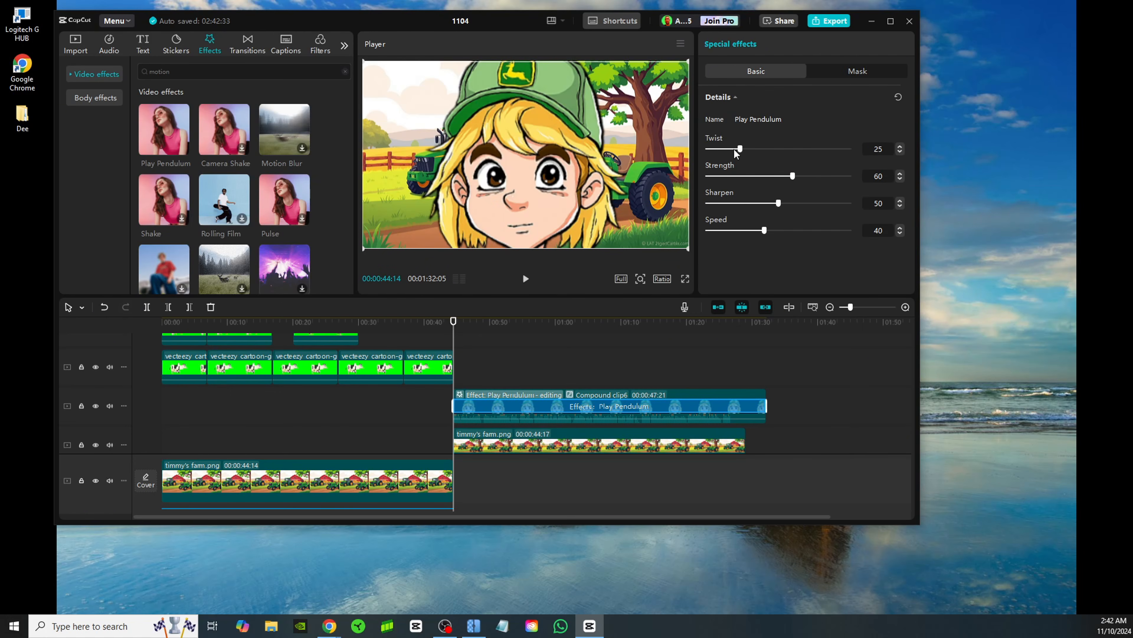
# Set the Play Pendulum effect to Twist 5, Strength 5, Sharpen 43 and Speed 7, and play back the character's motion
pyautogui.moveTo(736, 152); pyautogui.dragTo(720, 154)
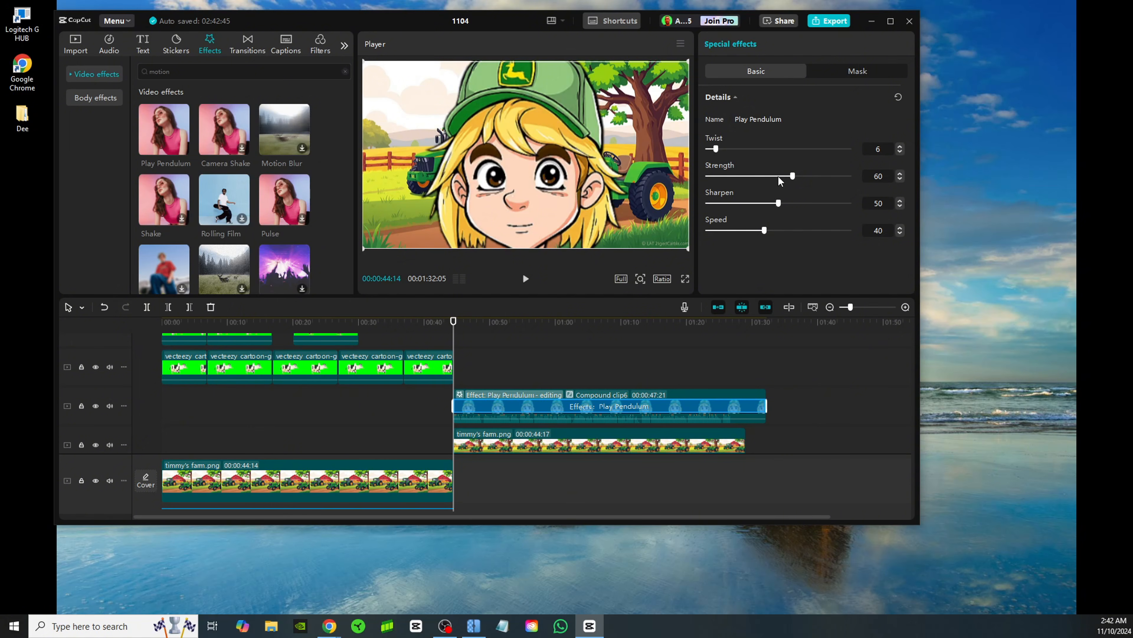
pyautogui.moveTo(792, 179); pyautogui.dragTo(716, 176)
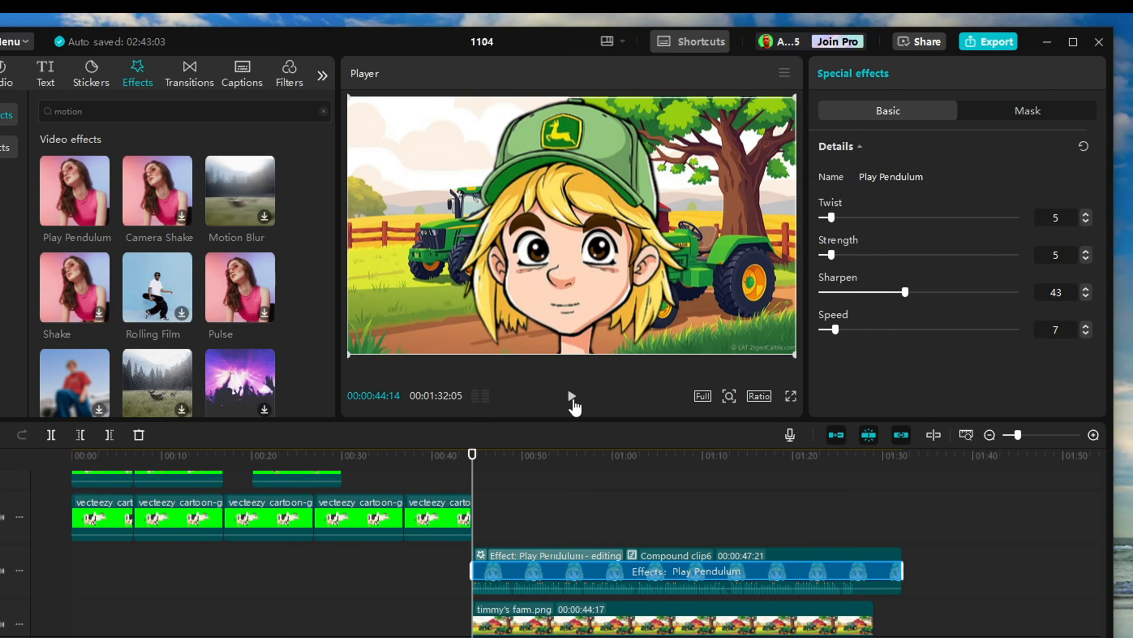
pyautogui.click(572, 395)
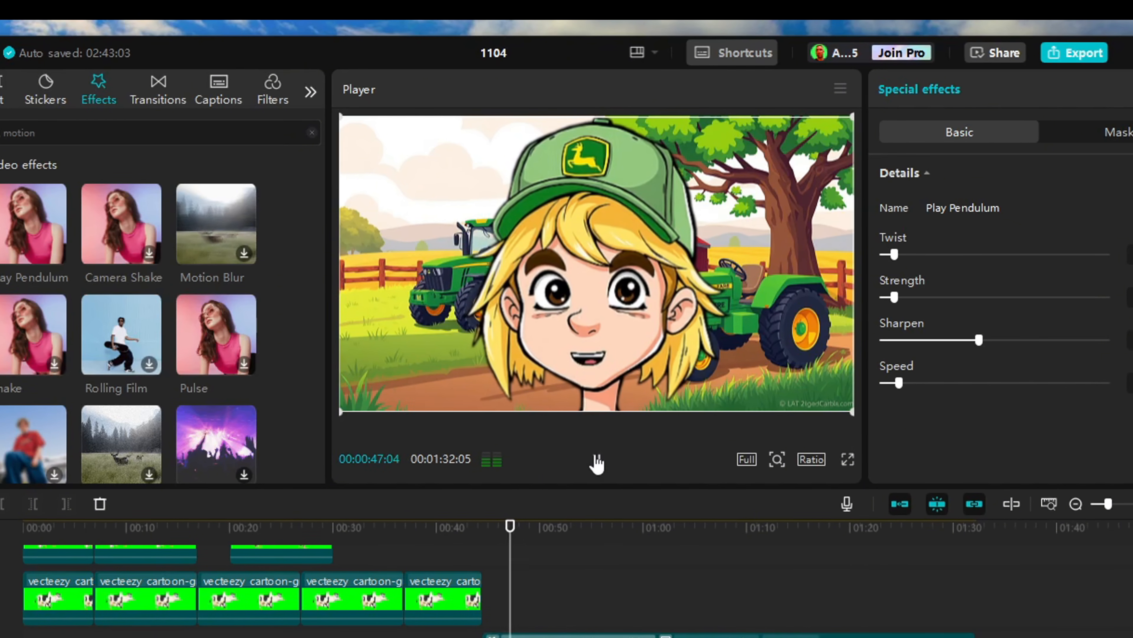
pyautogui.click(590, 443)
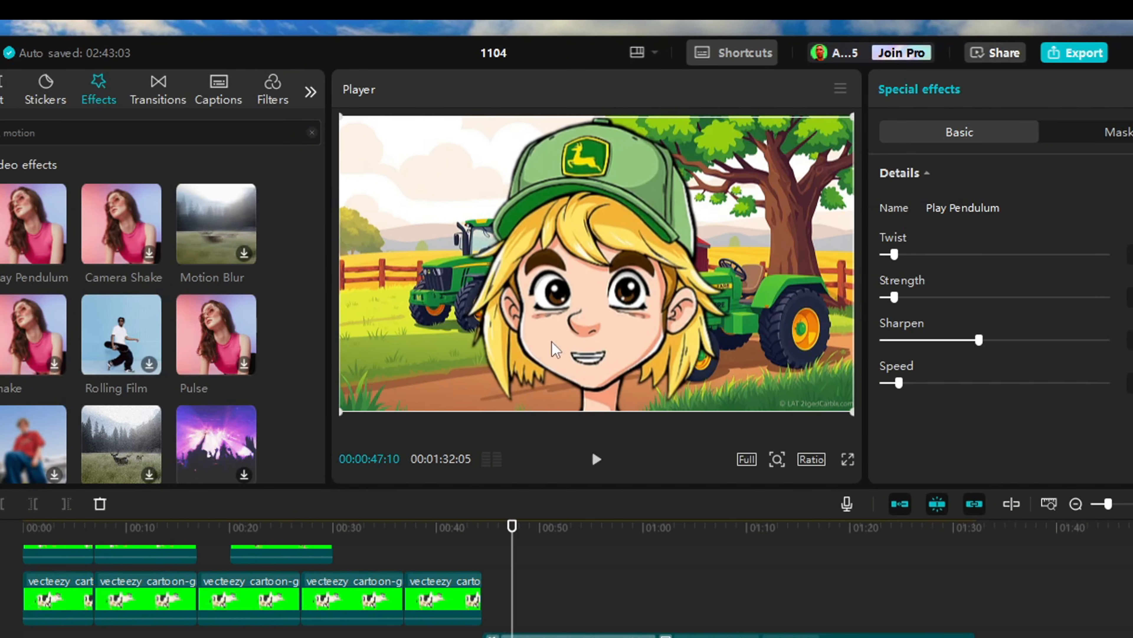
pyautogui.click(598, 460)
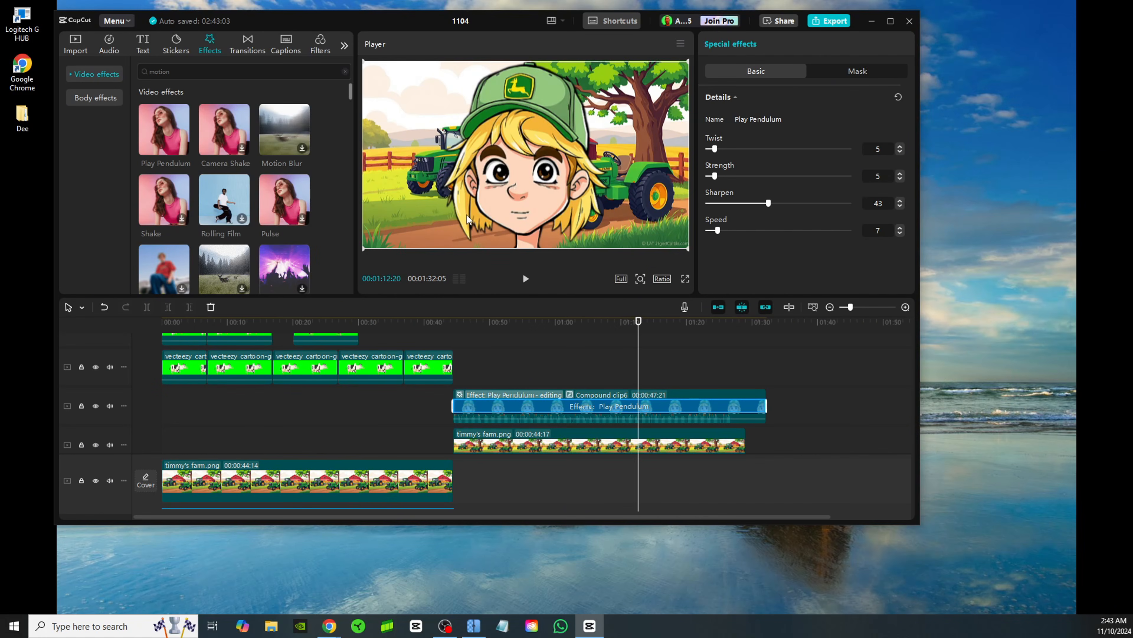
# Switch to Vecteezy in Chrome and search its videos for "cartoon cow"
pyautogui.scroll(-1, 731, 353)
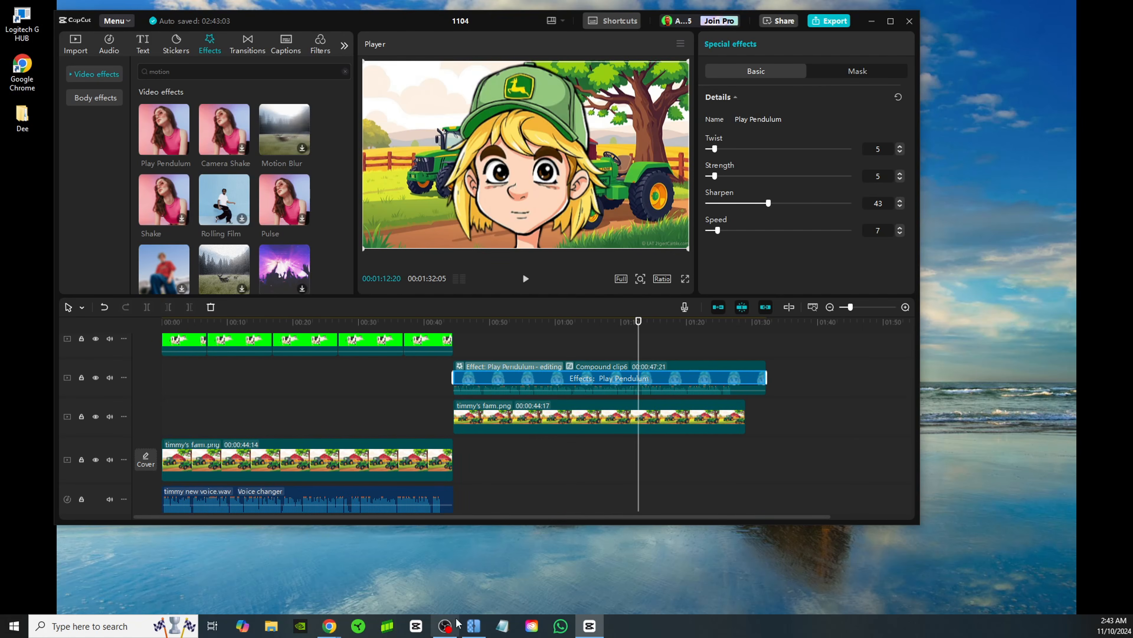
pyautogui.click(331, 626)
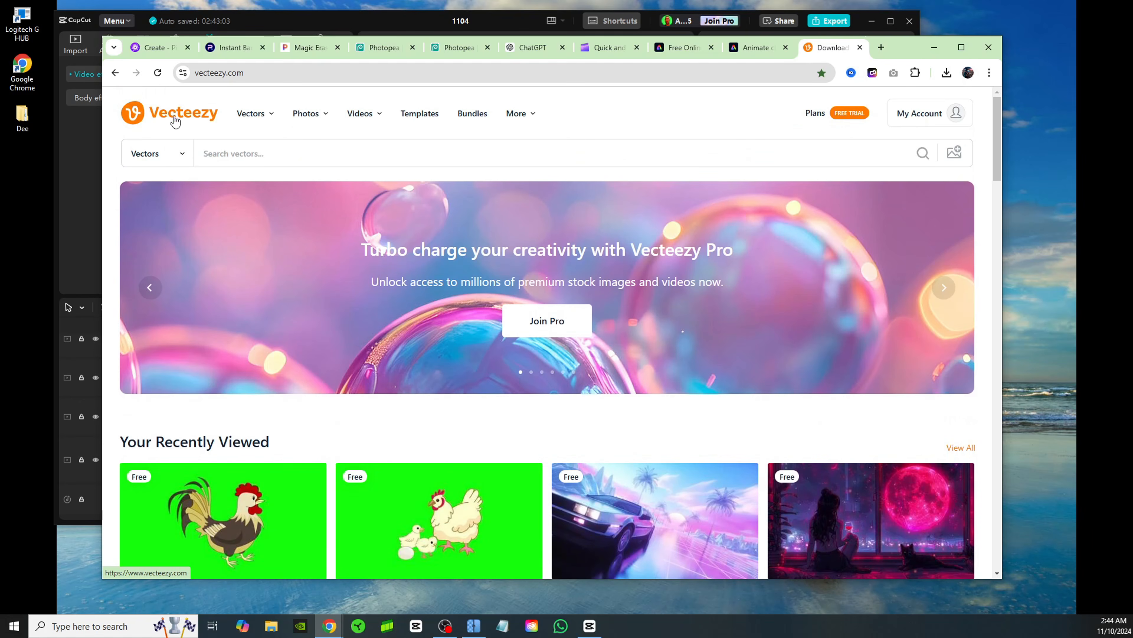
pyautogui.click(160, 156)
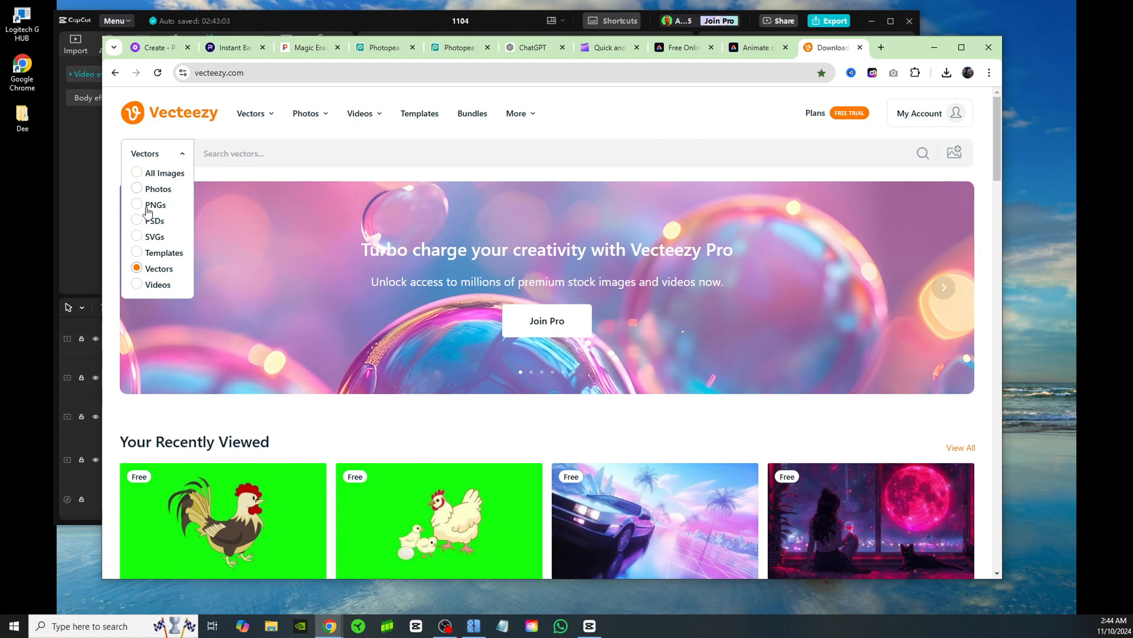
pyautogui.click(141, 286)
pyautogui.click(247, 155)
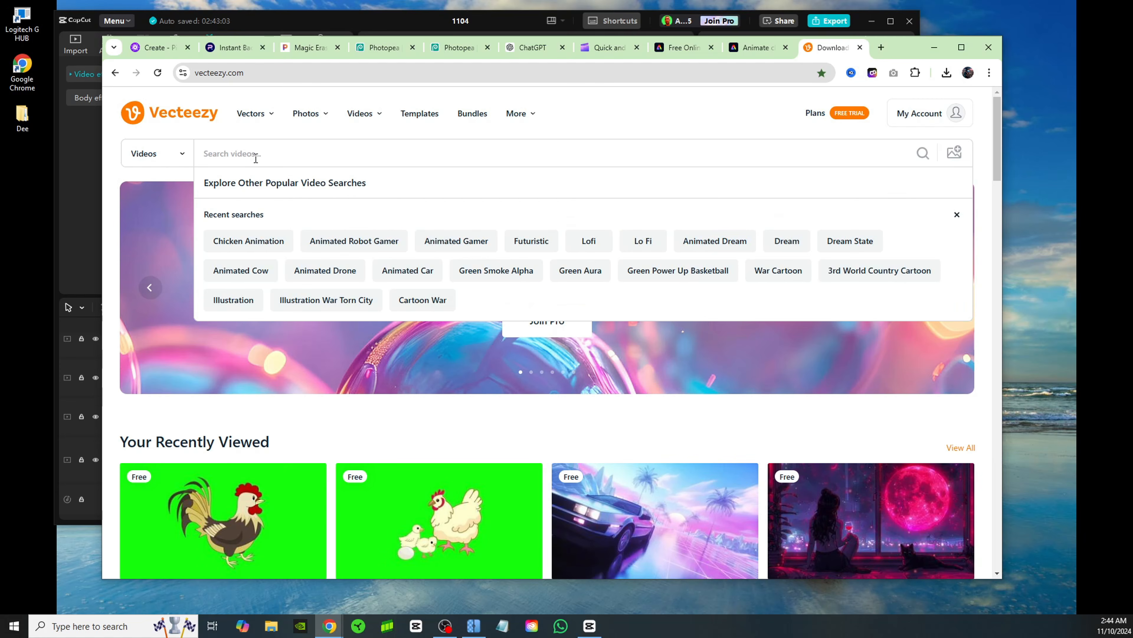
pyautogui.write('carto')
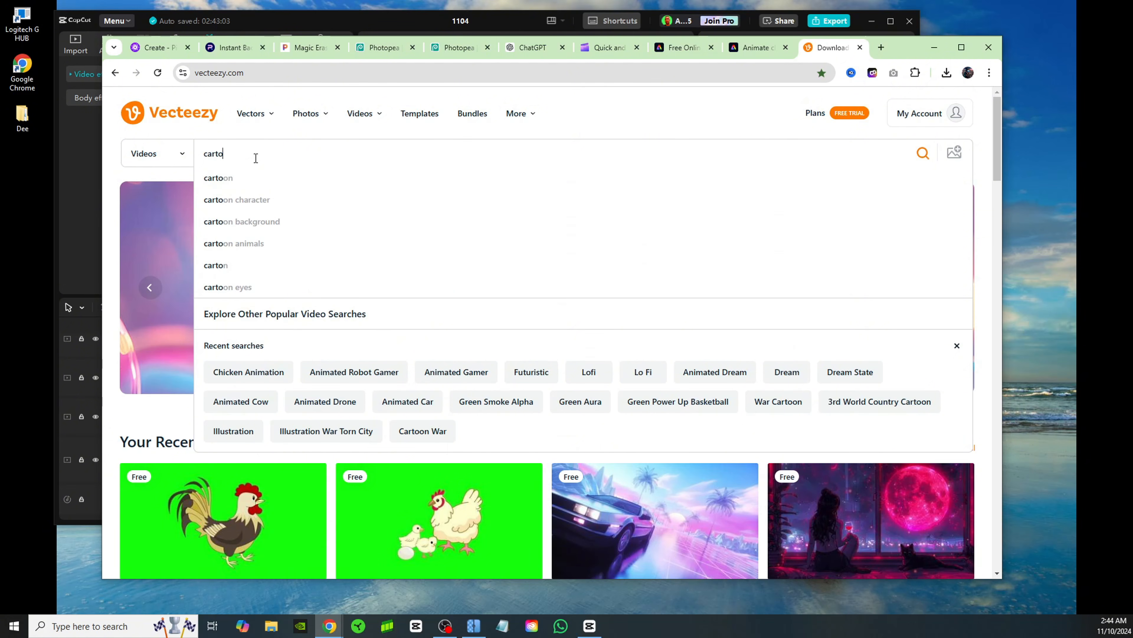
pyautogui.write('on cow')
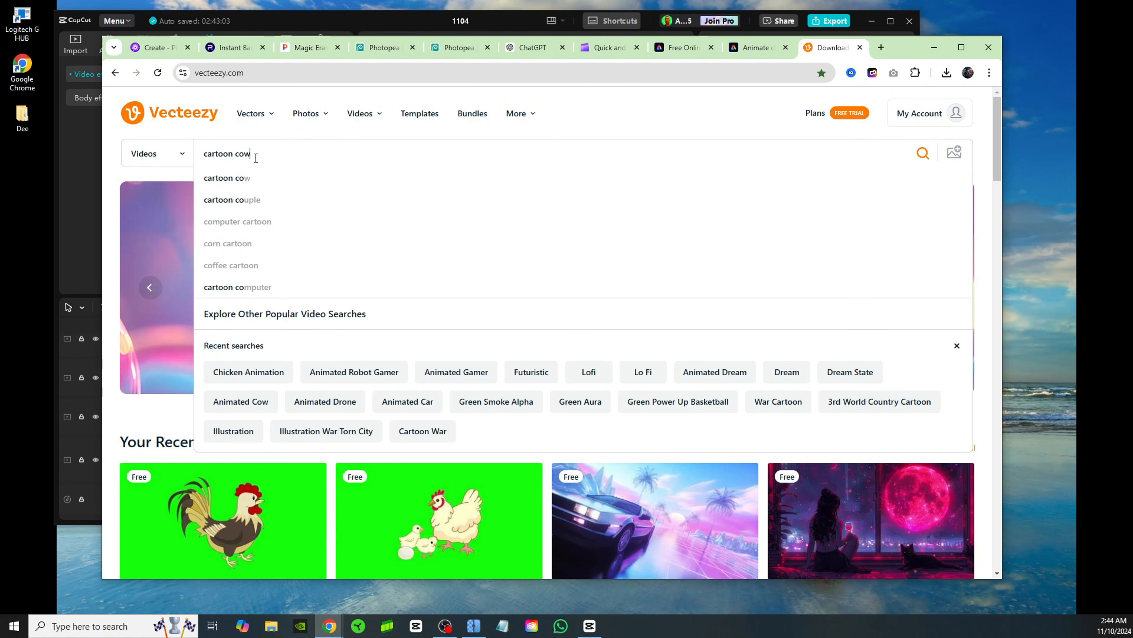
pyautogui.press('Return')
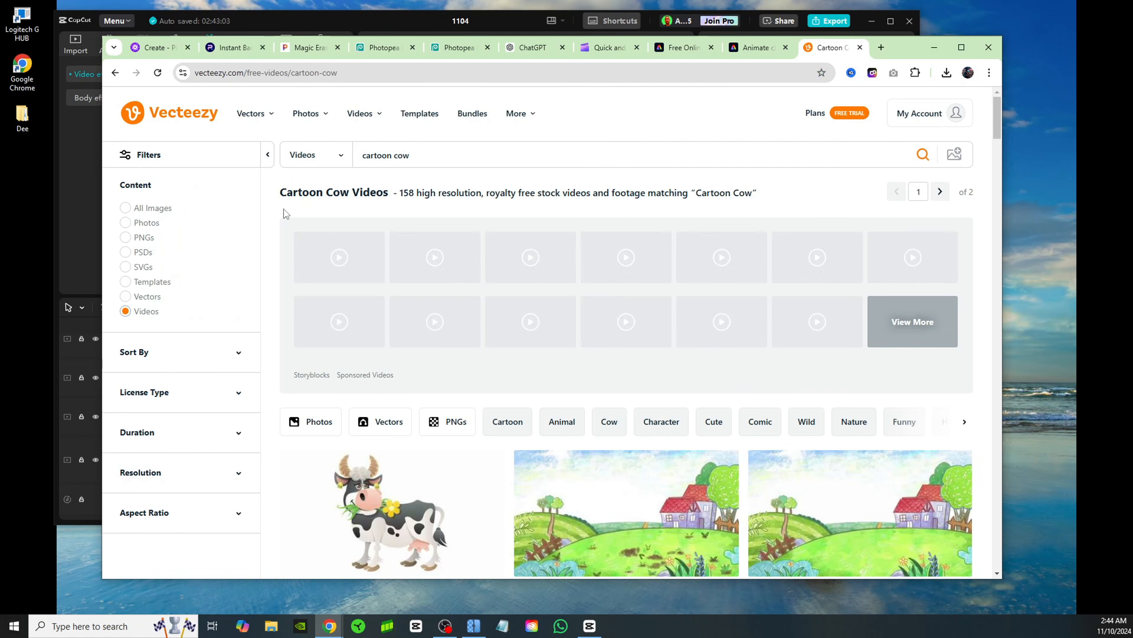
# Open the green-screen video of a cow milking a calf, show its free download options, and return to CapCut
pyautogui.scroll(-3, 603, 371)
pyautogui.scroll(-4, 602, 370)
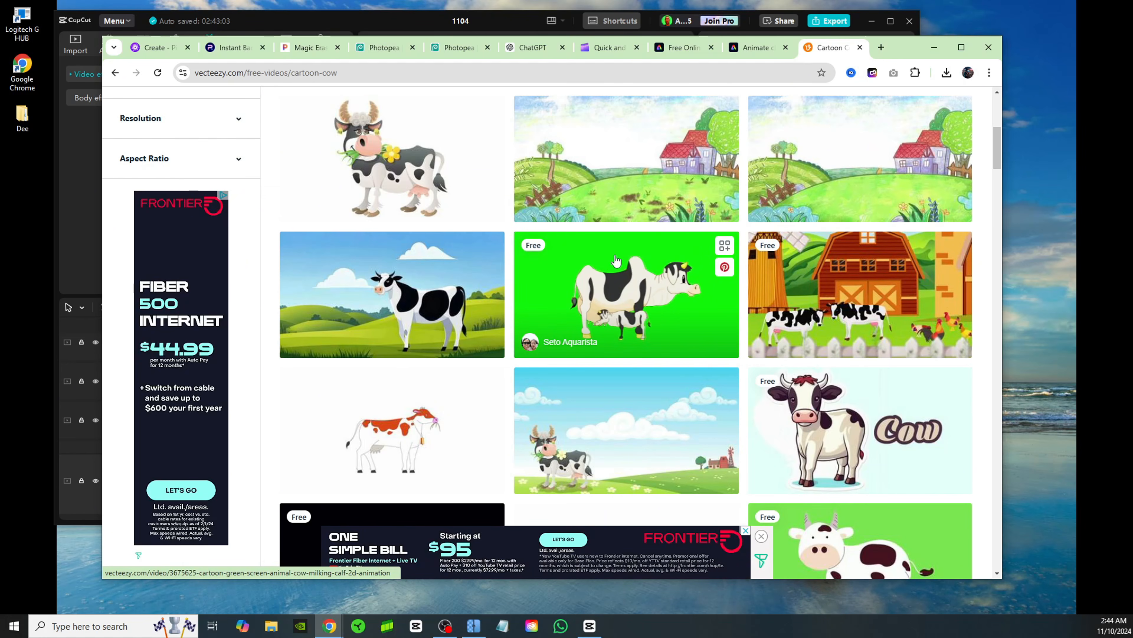
pyautogui.click(731, 313)
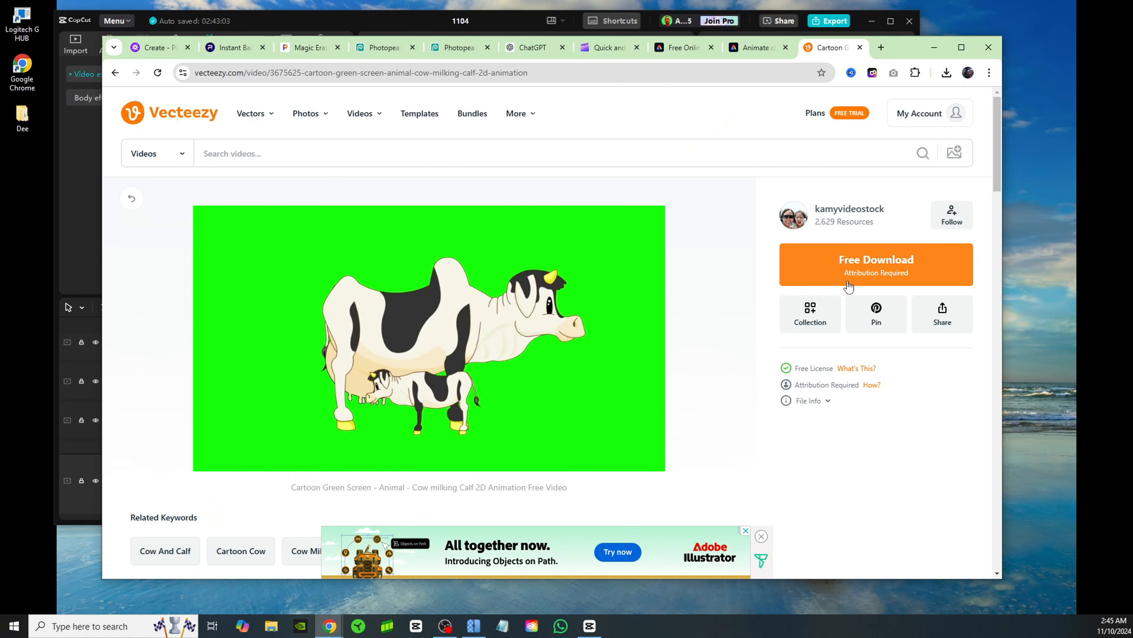
pyautogui.click(919, 264)
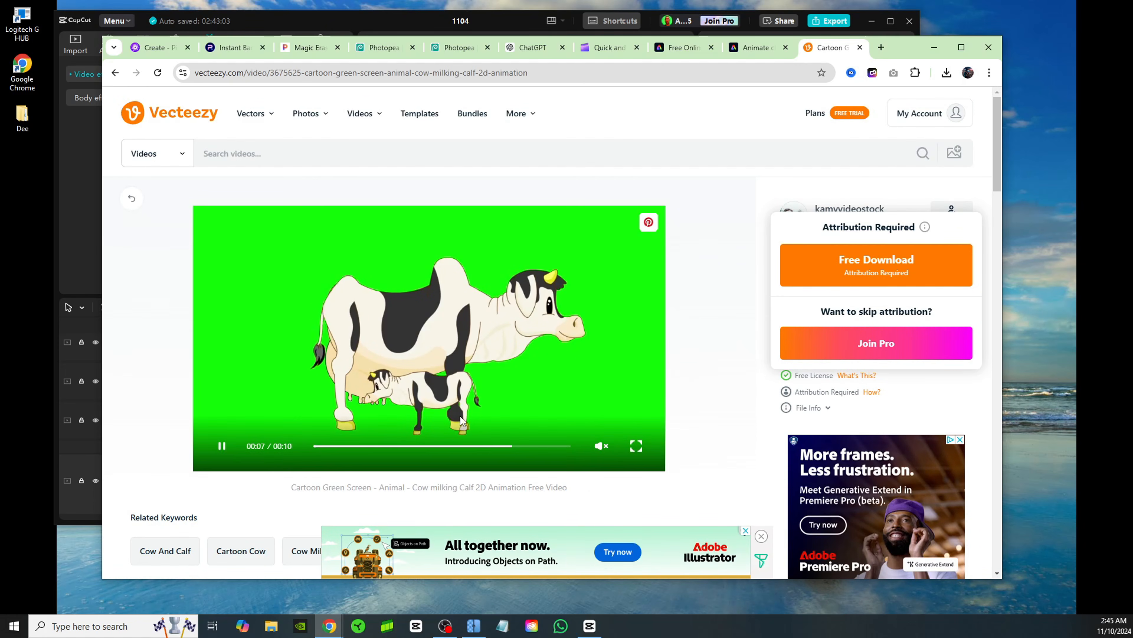
pyautogui.click(934, 47)
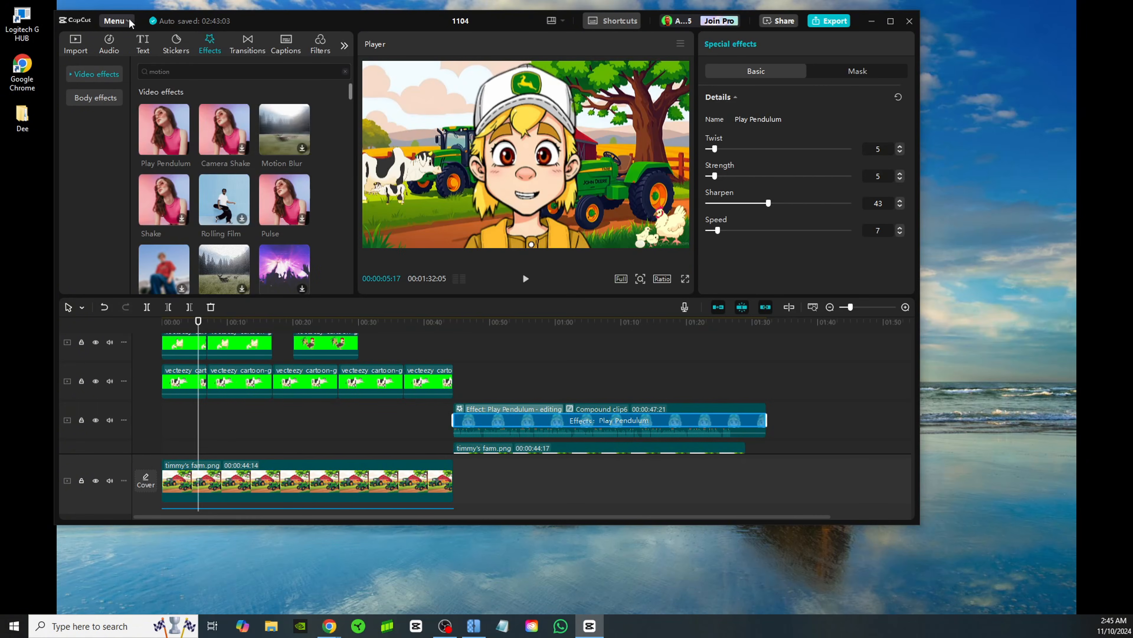
# Add the green-screen rooster video from the imported media to the timeline, on the track above the character's compound clip
pyautogui.click(79, 51)
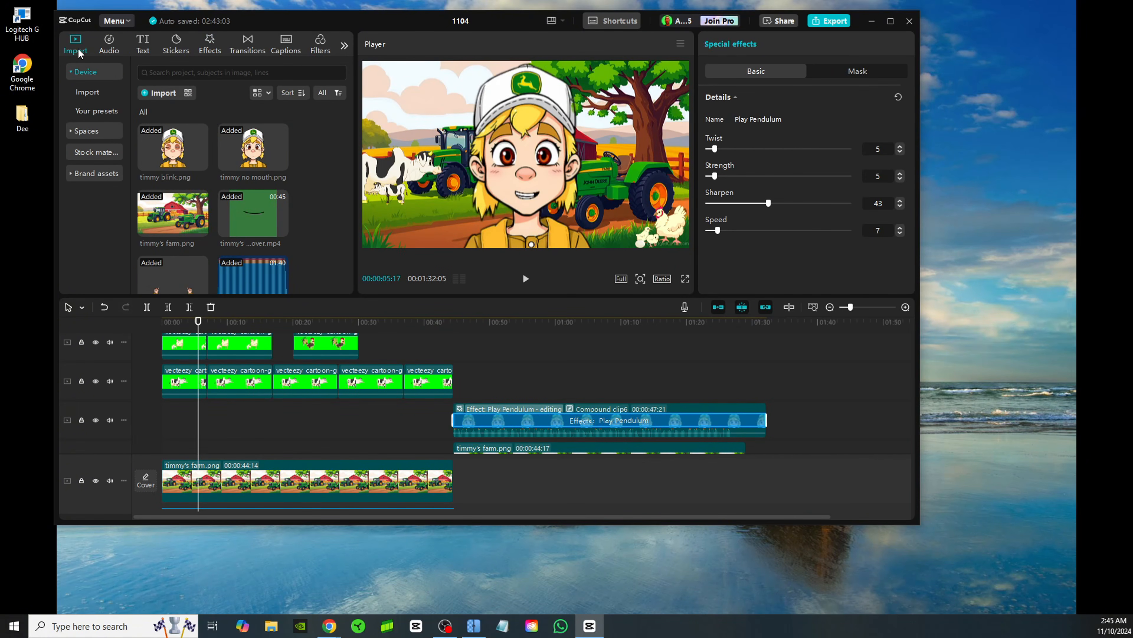
pyautogui.click(154, 94)
pyautogui.click(606, 20)
pyautogui.scroll(-3, 230, 236)
pyautogui.scroll(4, 230, 236)
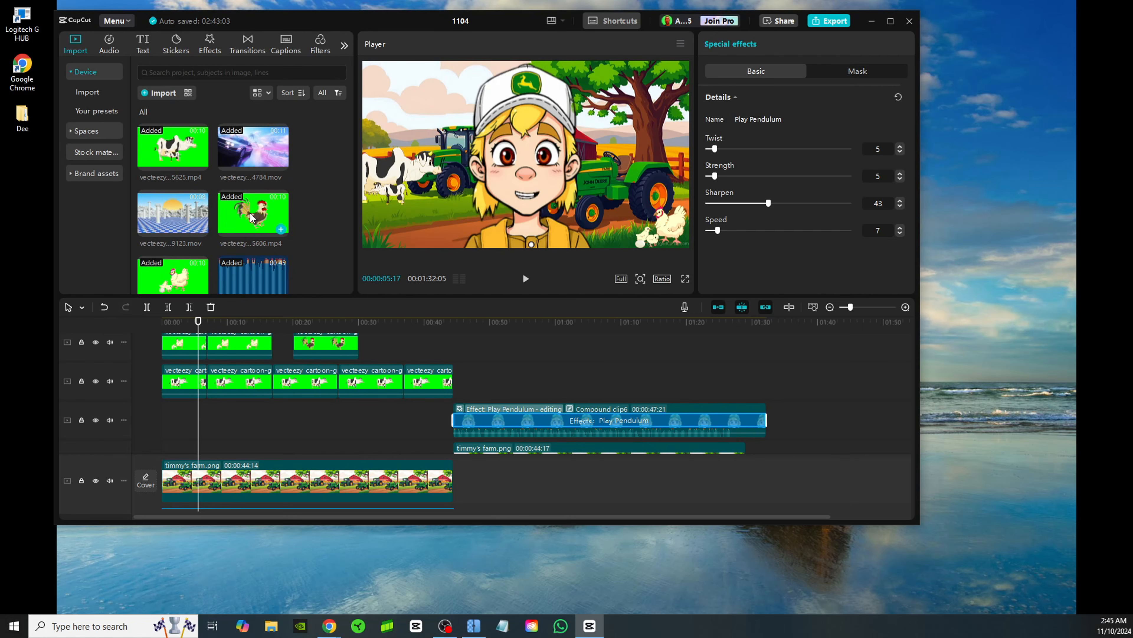
pyautogui.moveTo(251, 218); pyautogui.dragTo(465, 364)
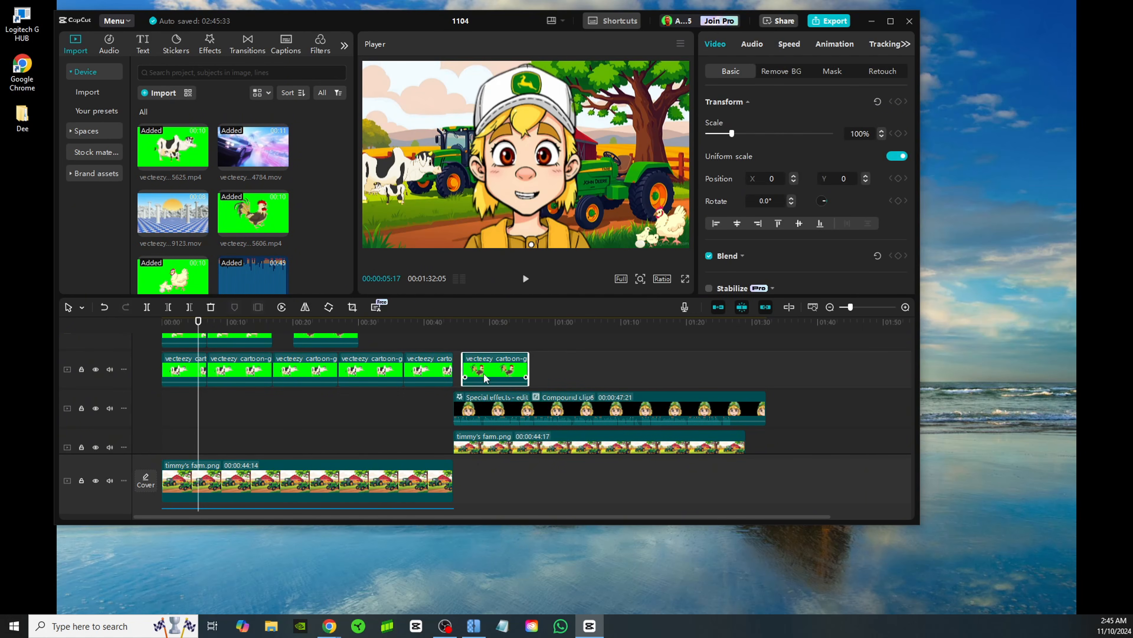
# Remove the rooster clip's green background with Chroma key, picking the green colour and setting Intensity to 32
pyautogui.moveTo(504, 323); pyautogui.dragTo(474, 328)
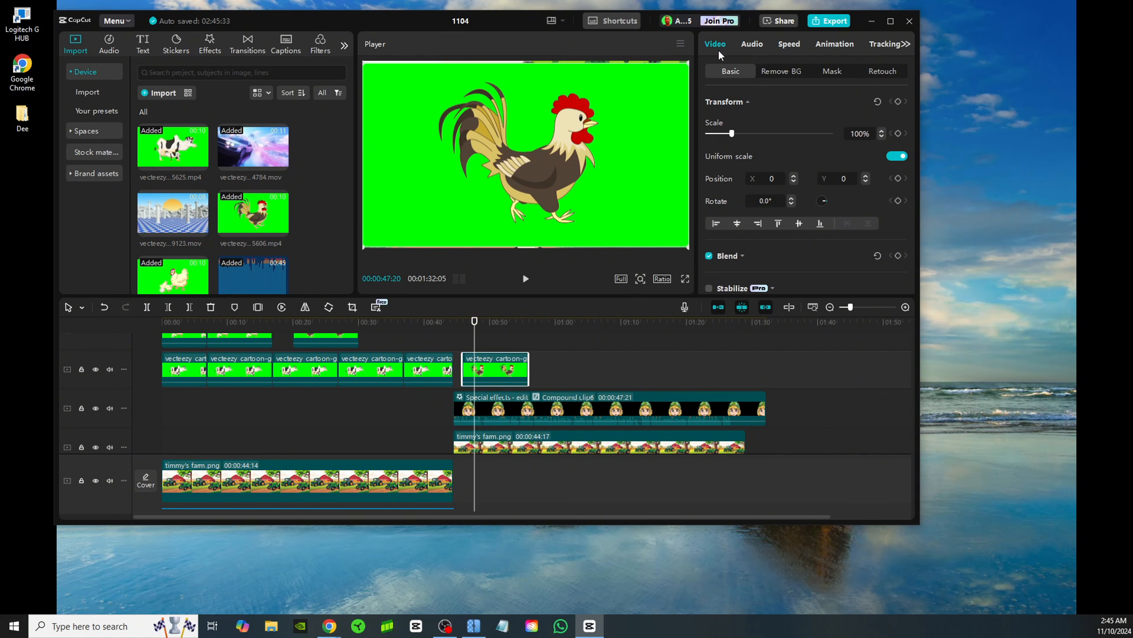
pyautogui.click(781, 71)
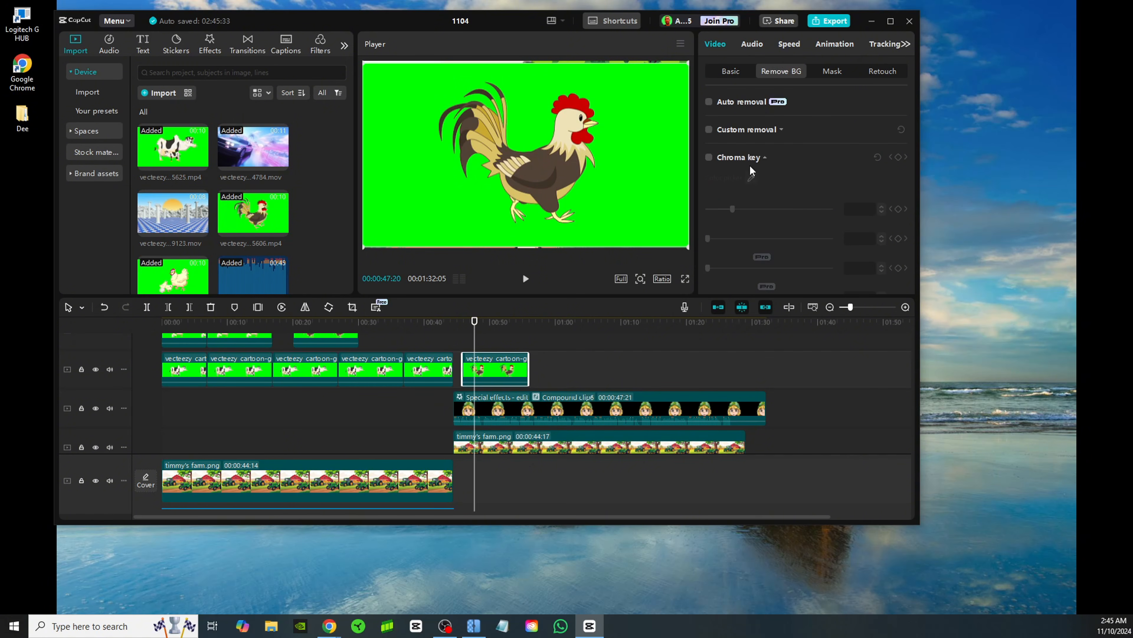
pyautogui.click(709, 157)
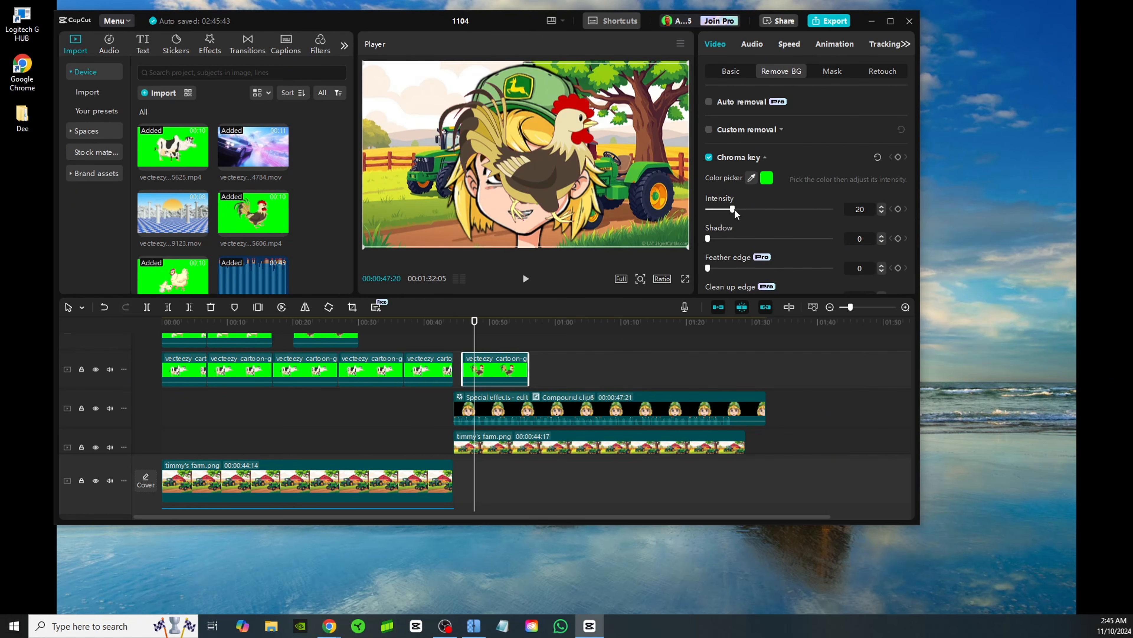
pyautogui.moveTo(737, 211); pyautogui.dragTo(744, 211)
# Mirror the rooster to face the boy, place it beside him over the tractor, and play back the result
pyautogui.moveTo(549, 162); pyautogui.dragTo(641, 177)
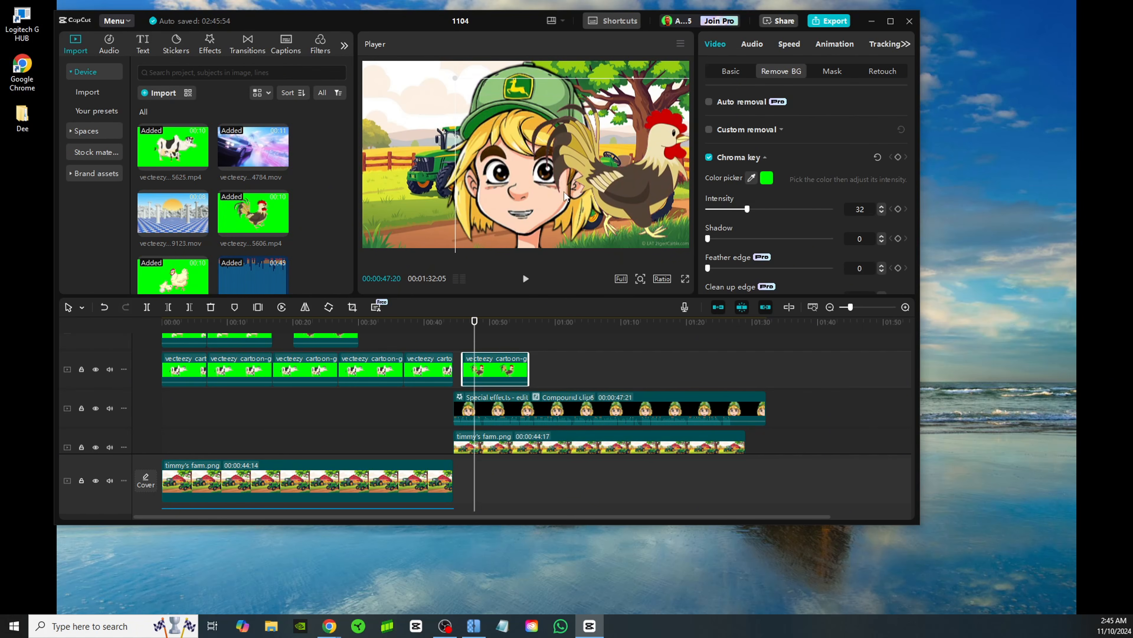
pyautogui.click(305, 308)
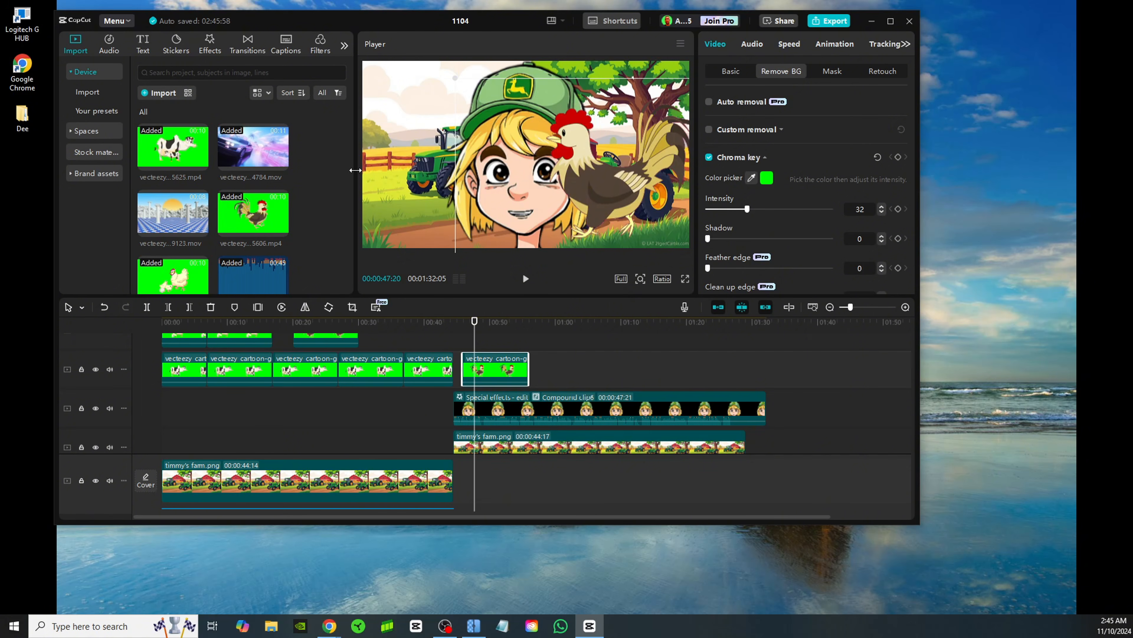
pyautogui.moveTo(585, 174); pyautogui.dragTo(603, 180)
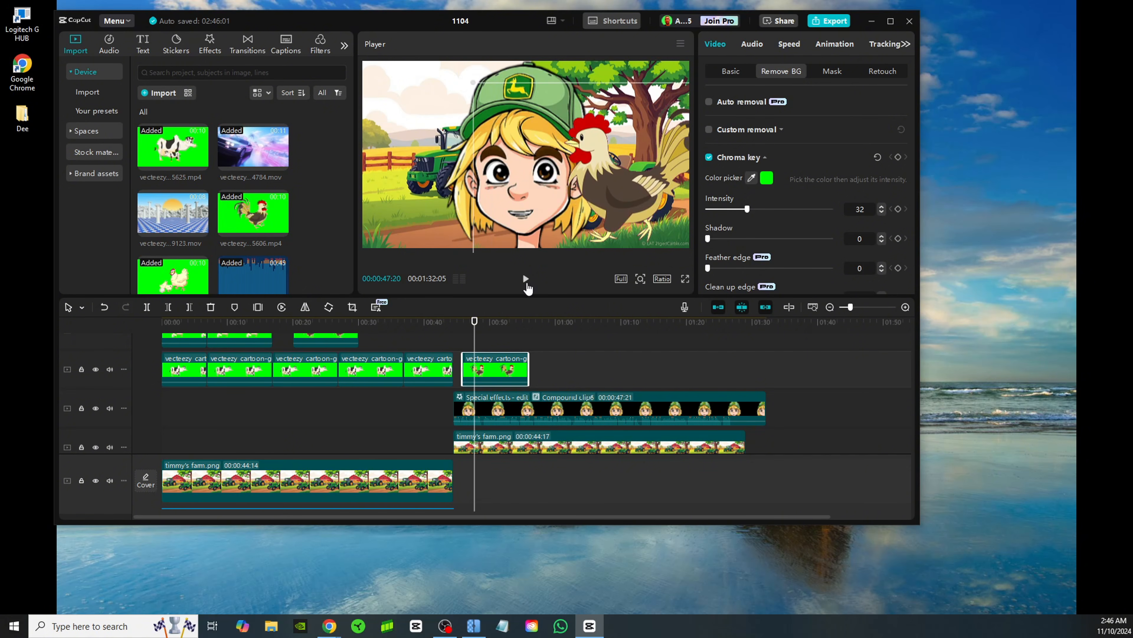
pyautogui.click(526, 281)
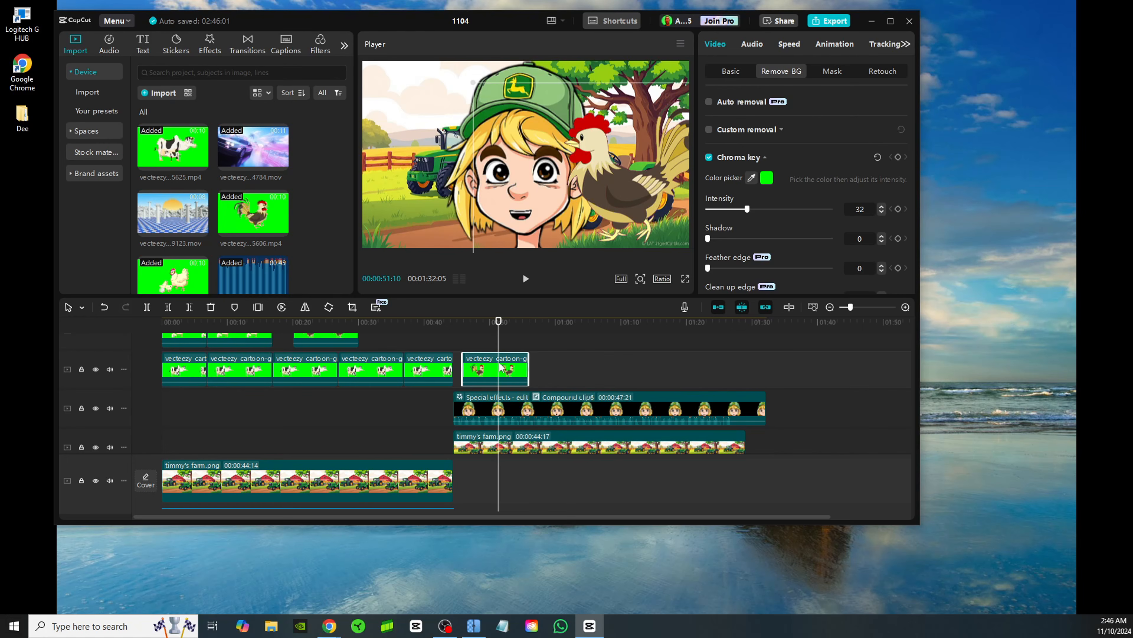
# Align the rooster clip's start with the character clip at 00:00:44:14 and shrink it to 30% at X 1688, Y -817
pyautogui.moveTo(495, 364); pyautogui.dragTo(492, 368)
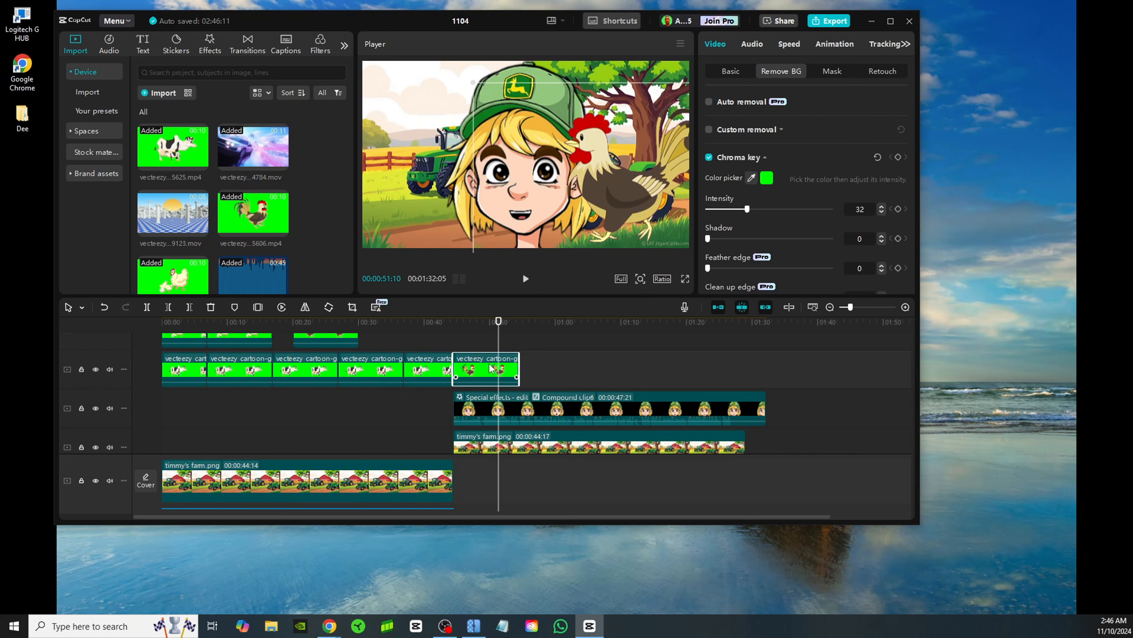
pyautogui.click(457, 330)
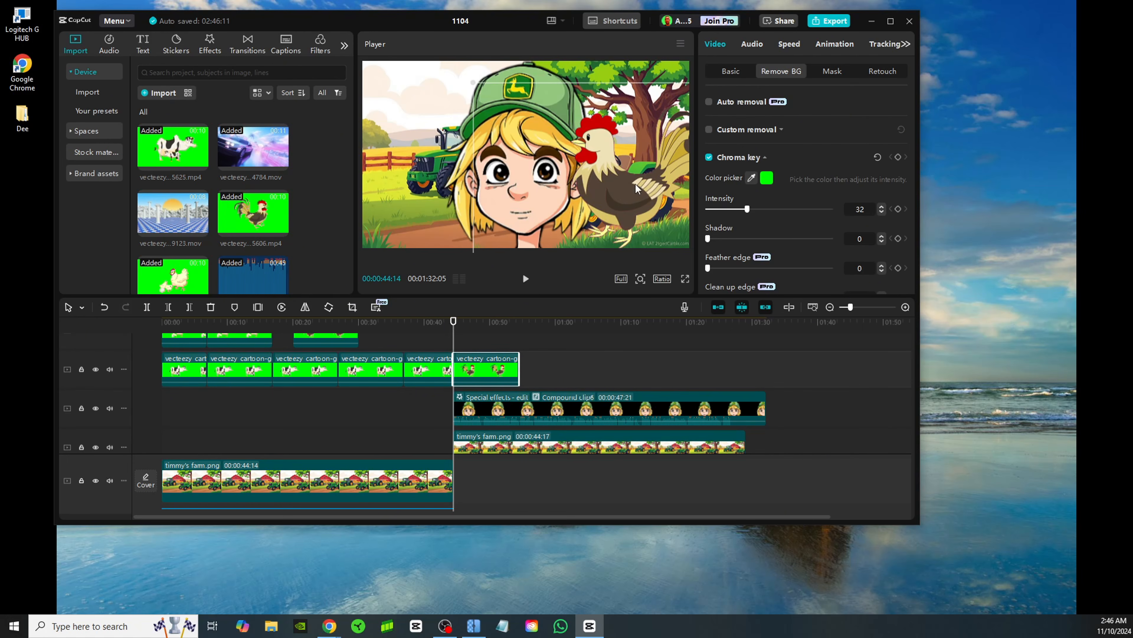
pyautogui.moveTo(477, 86); pyautogui.dragTo(674, 210)
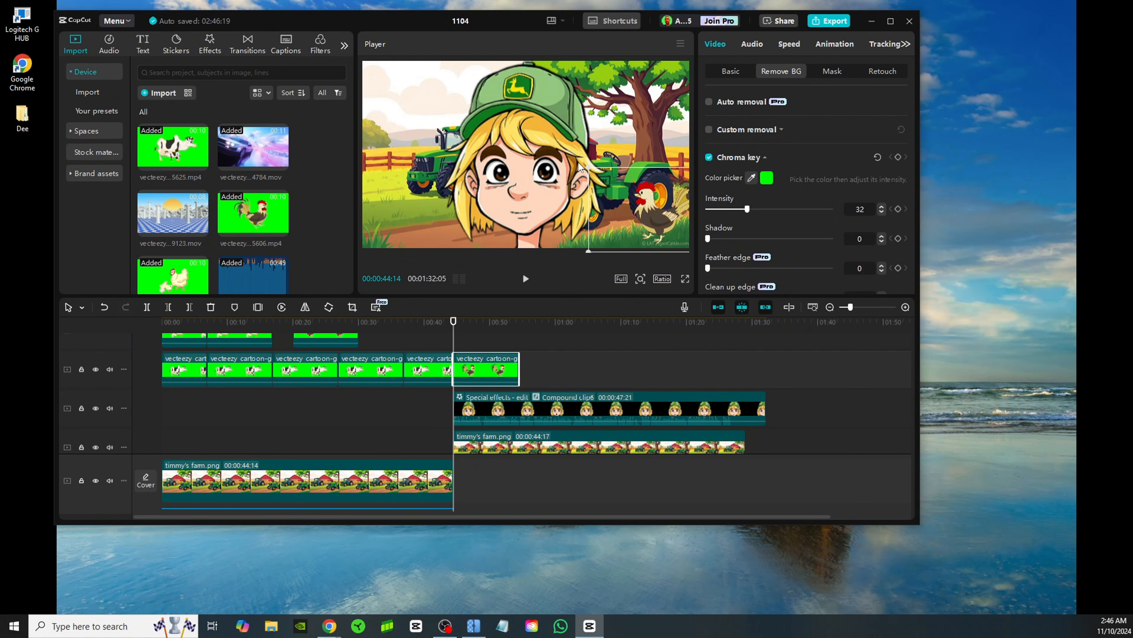
pyautogui.moveTo(588, 163); pyautogui.dragTo(668, 221)
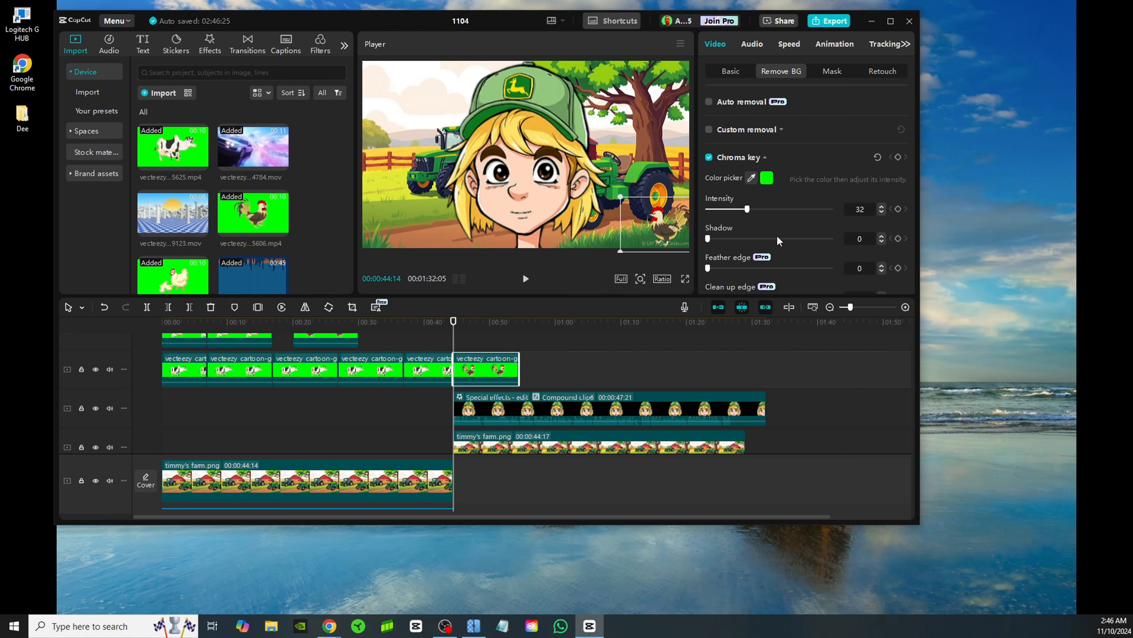
# Keyframe the rooster's Transform at 00:00:44:14 and its Position to X -2138, Y -935 at 00:00:53:27, and move its clip beneath the character
pyautogui.click(730, 70)
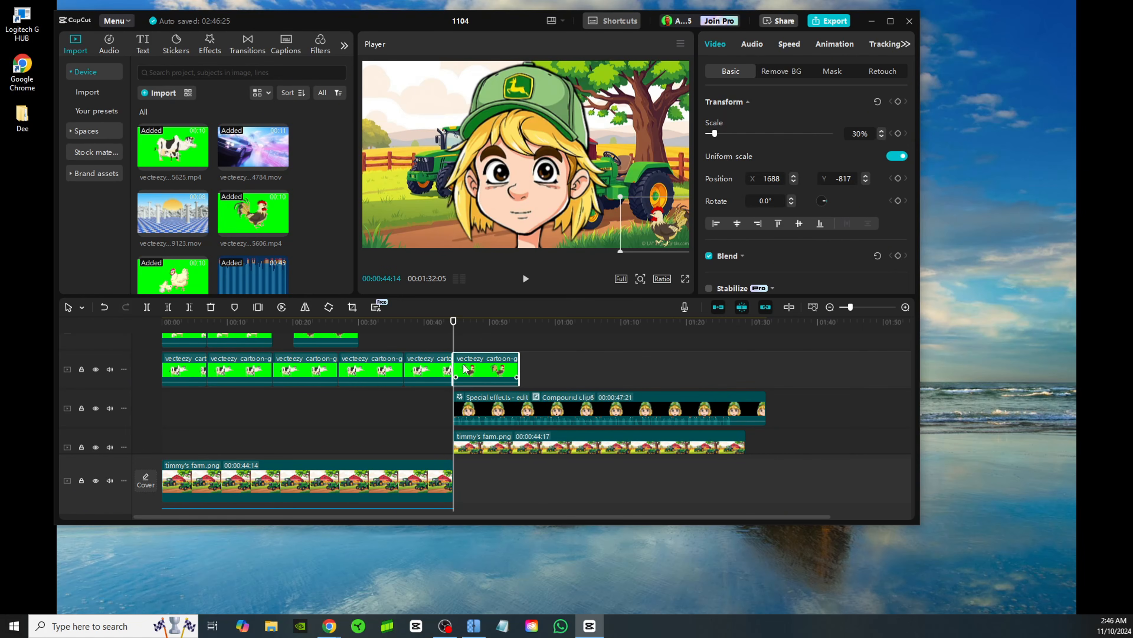
pyautogui.click(899, 101)
pyautogui.moveTo(453, 330); pyautogui.dragTo(515, 329)
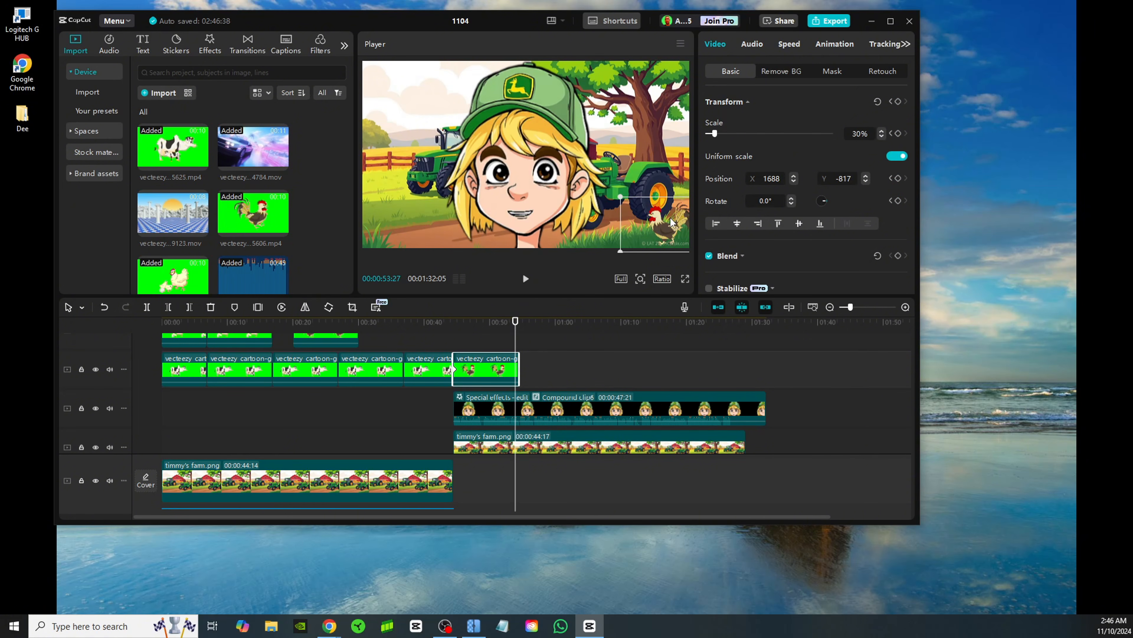
pyautogui.moveTo(664, 222); pyautogui.dragTo(343, 227)
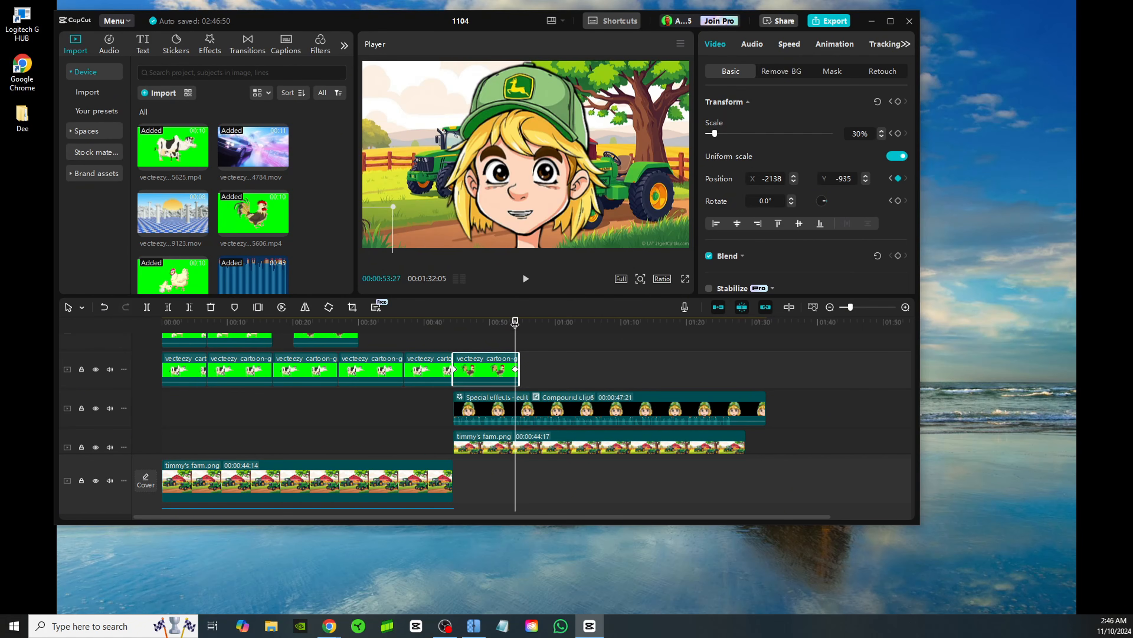
pyautogui.moveTo(515, 323); pyautogui.dragTo(454, 328)
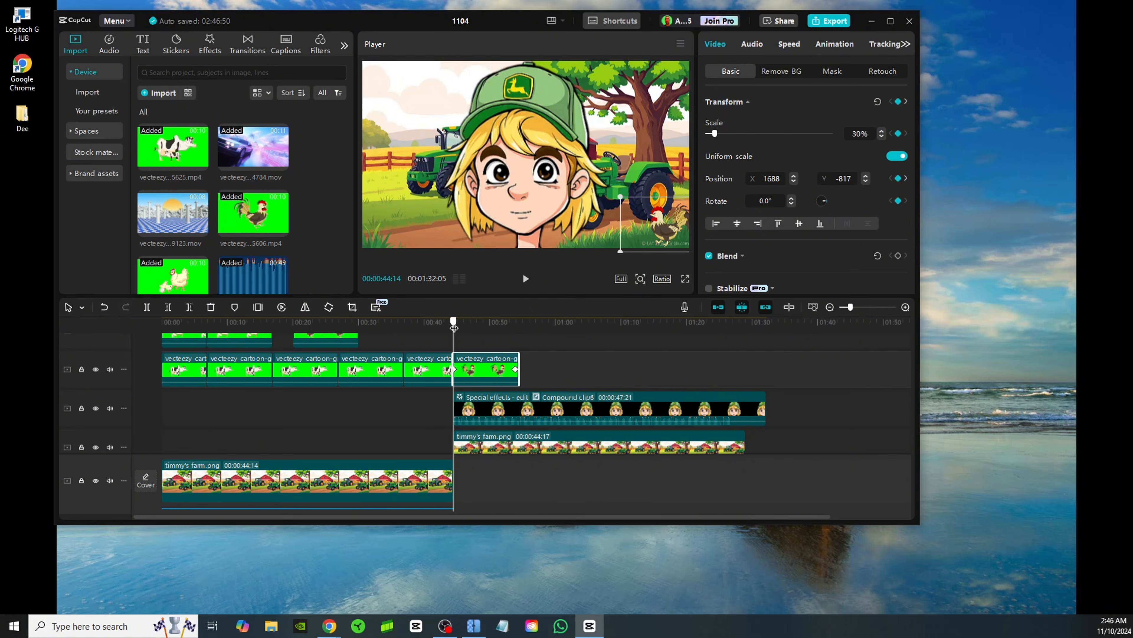
pyautogui.moveTo(496, 379); pyautogui.dragTo(488, 440)
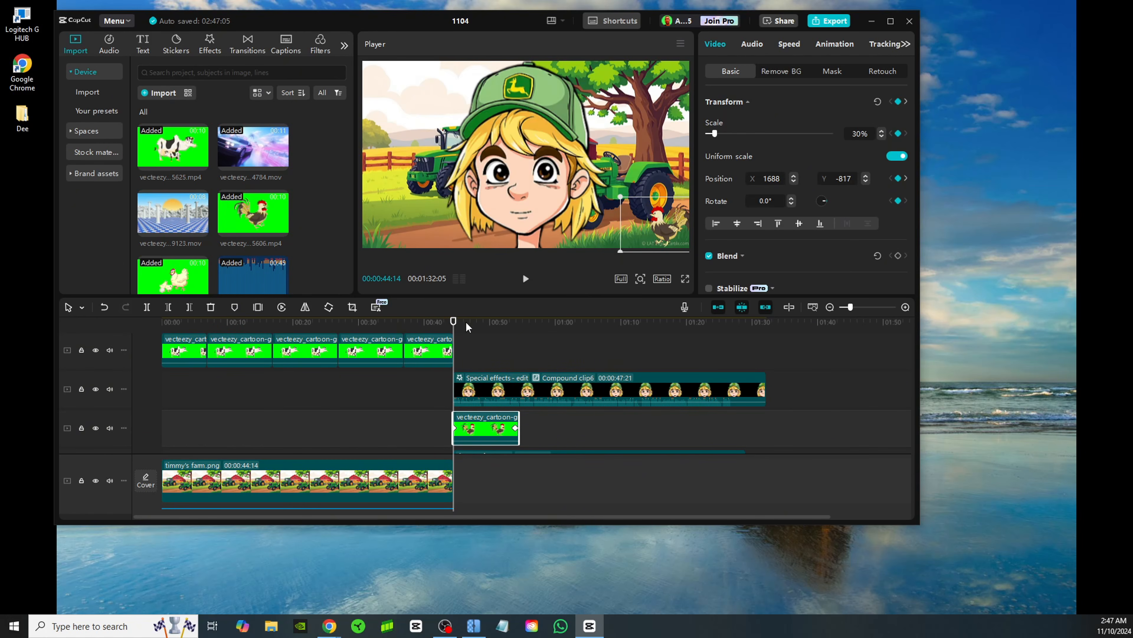
# Play back the rooster's walk and keyframe its Position slightly higher at 00:00:52:26, about X -1678, Y -846
pyautogui.click(525, 278)
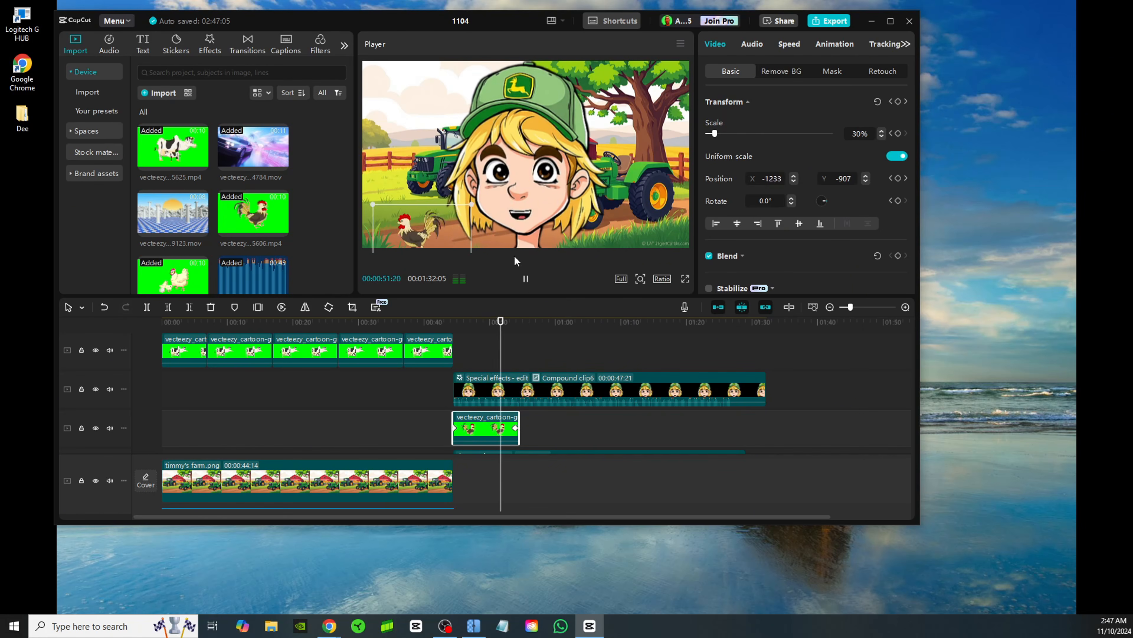
pyautogui.click(526, 280)
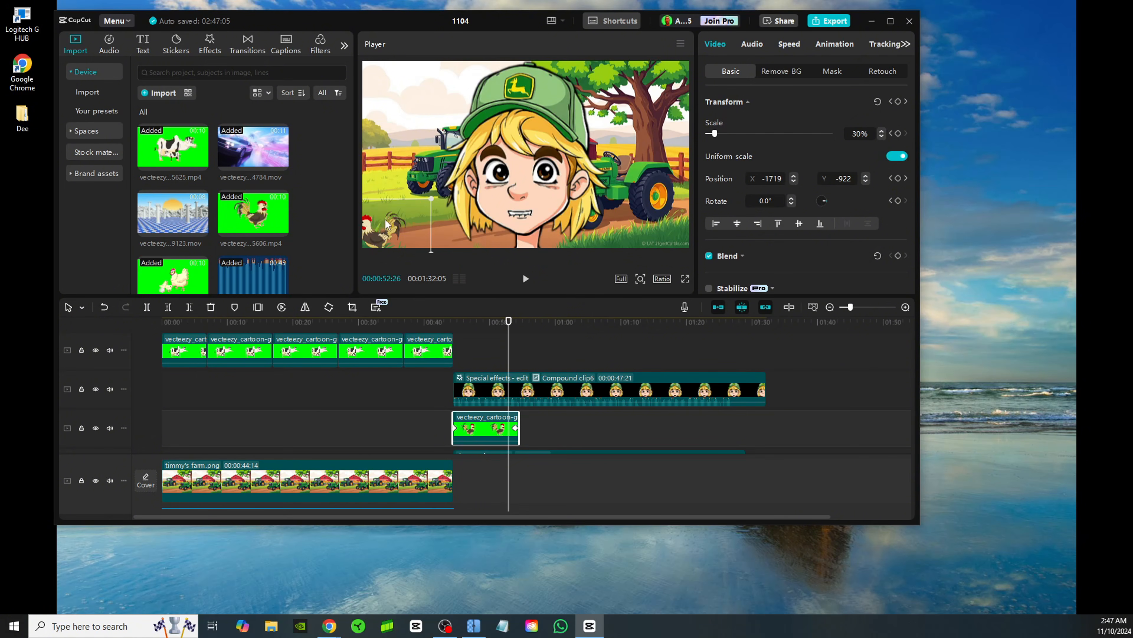
pyautogui.moveTo(387, 226); pyautogui.dragTo(417, 187)
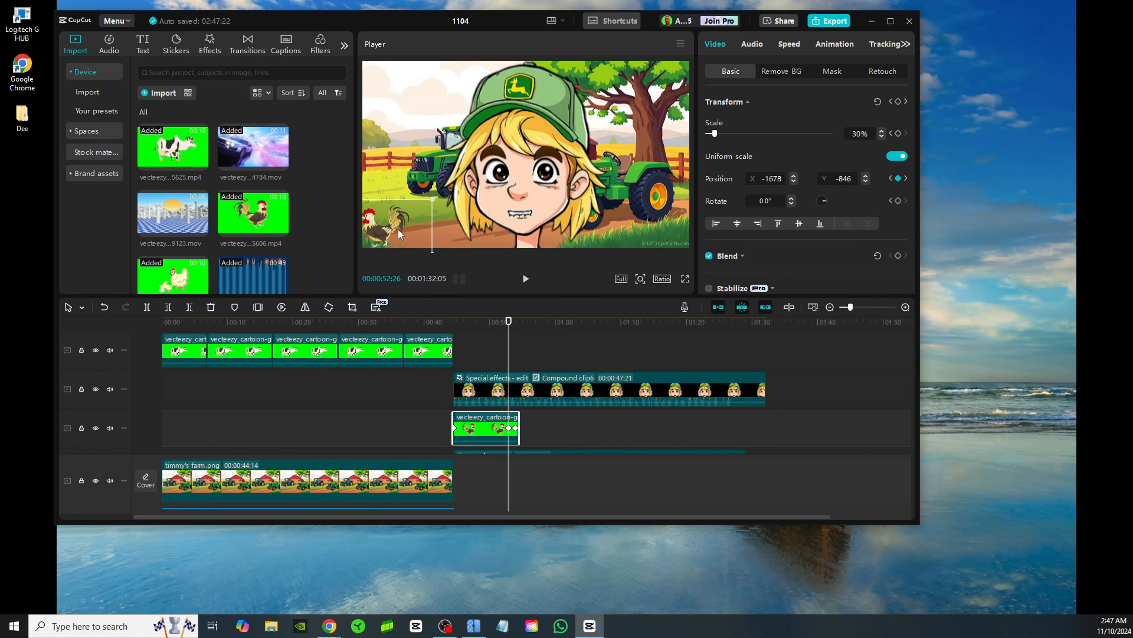
pyautogui.moveTo(398, 236); pyautogui.dragTo(395, 232)
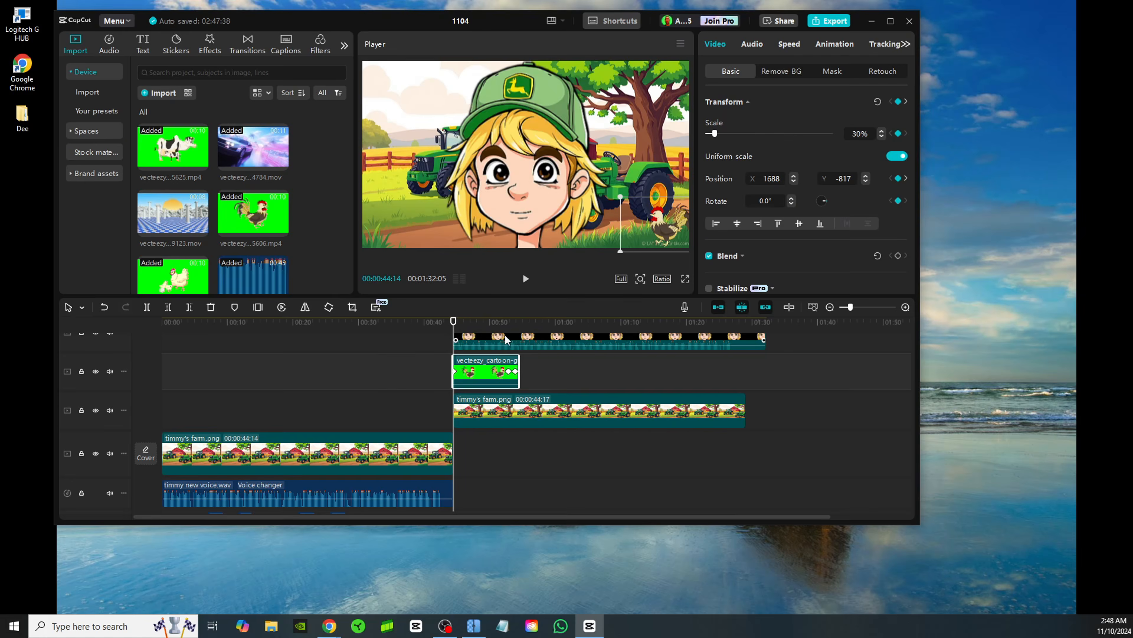
# Search the audio library's music for "hillbilly" and look through the resulting tracks
pyautogui.click(109, 43)
pyautogui.click(176, 70)
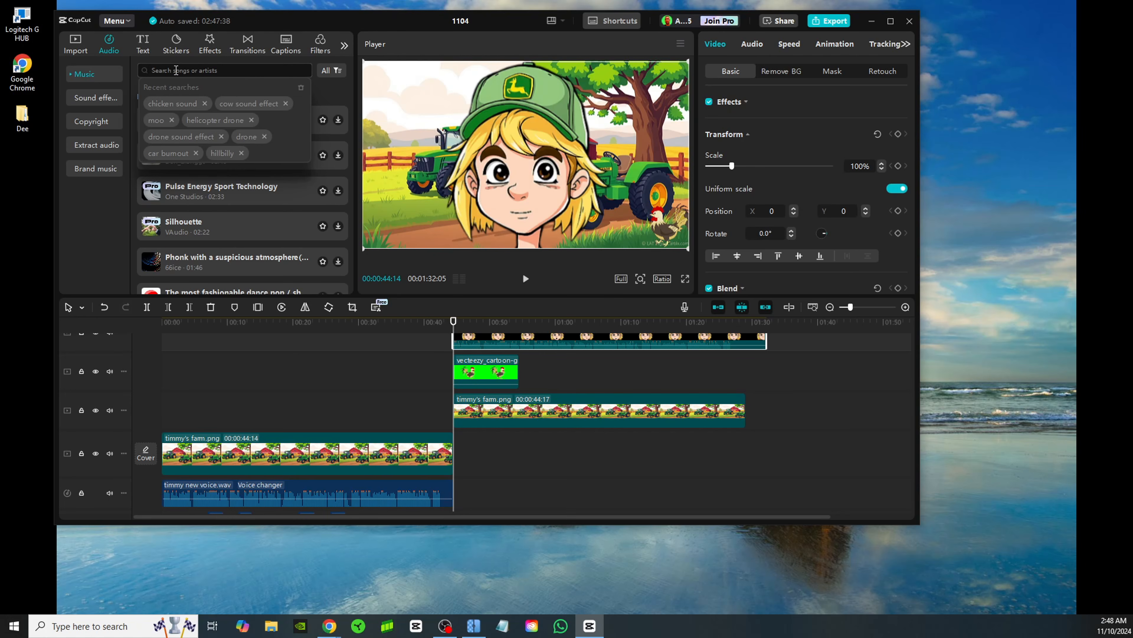
pyautogui.write('hillb')
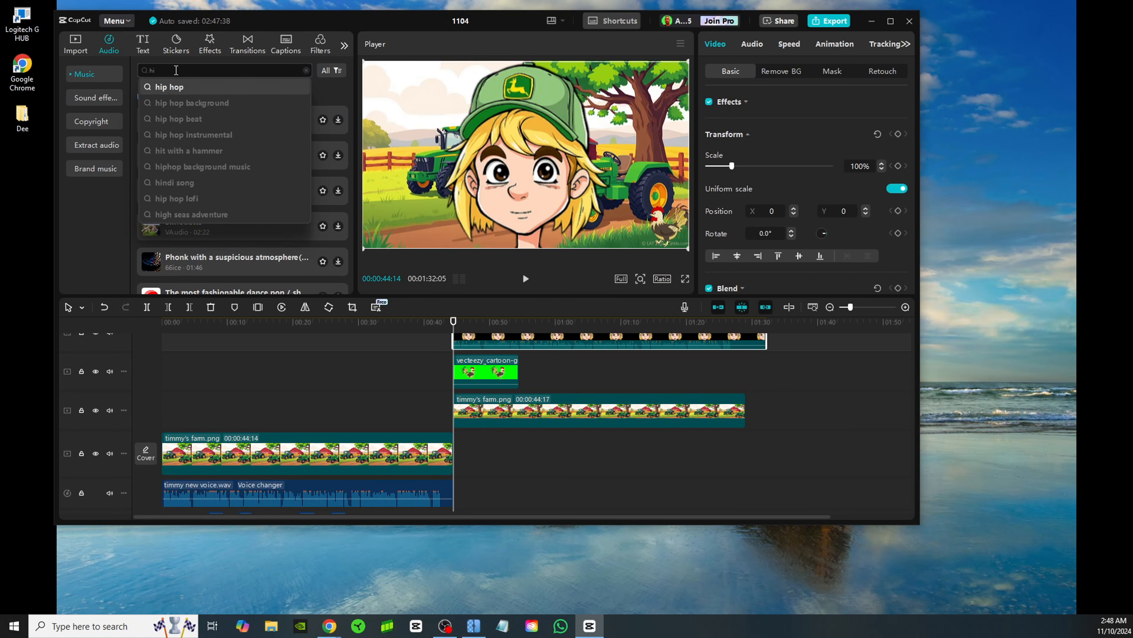
pyautogui.write('illy')
pyautogui.press('Return')
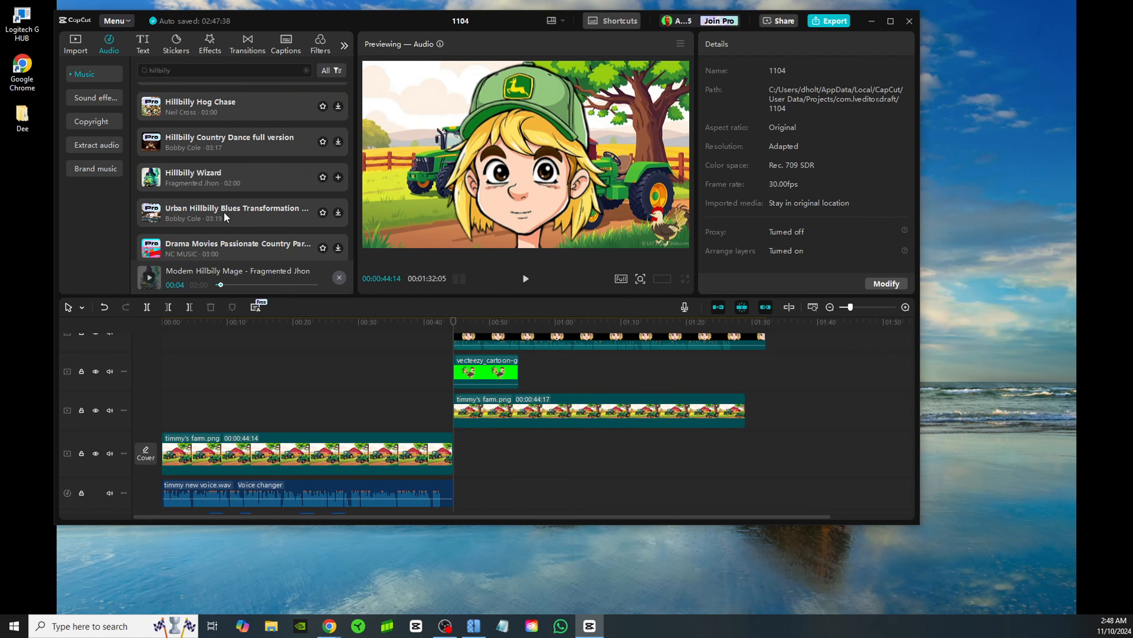
pyautogui.scroll(3, 224, 216)
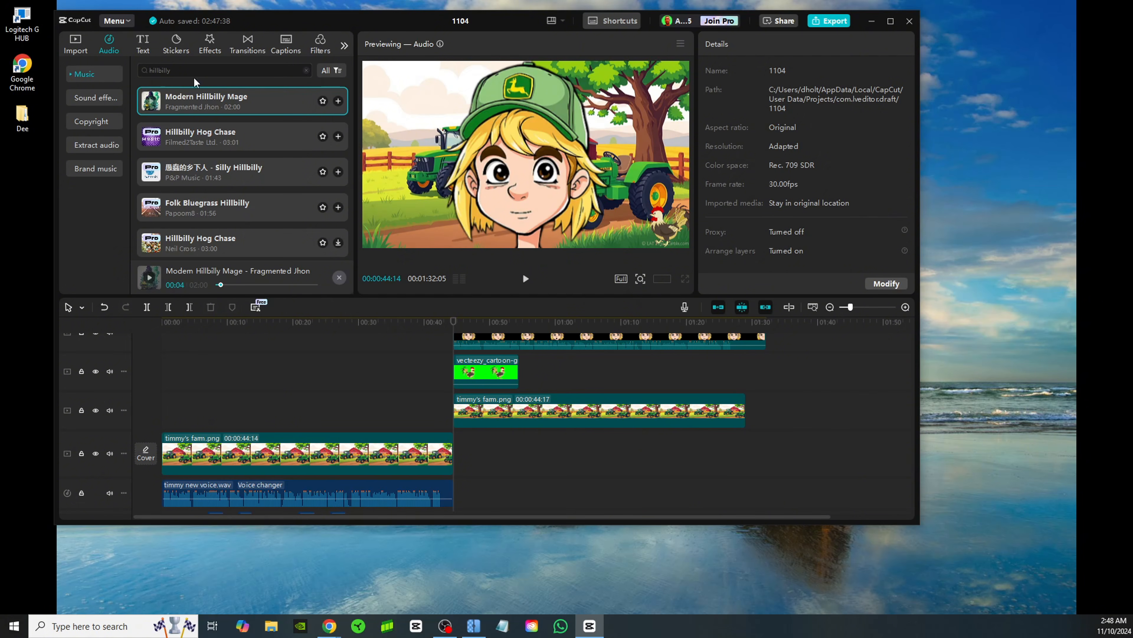
# Search the audio library for "chicken noises", add Chickens clucking (cock-a-doodle-doo) at 00:00:44:14 under the rooster clip, and play back the scene
pyautogui.moveTo(193, 76); pyautogui.dragTo(136, 78)
pyautogui.write('chicken noises')
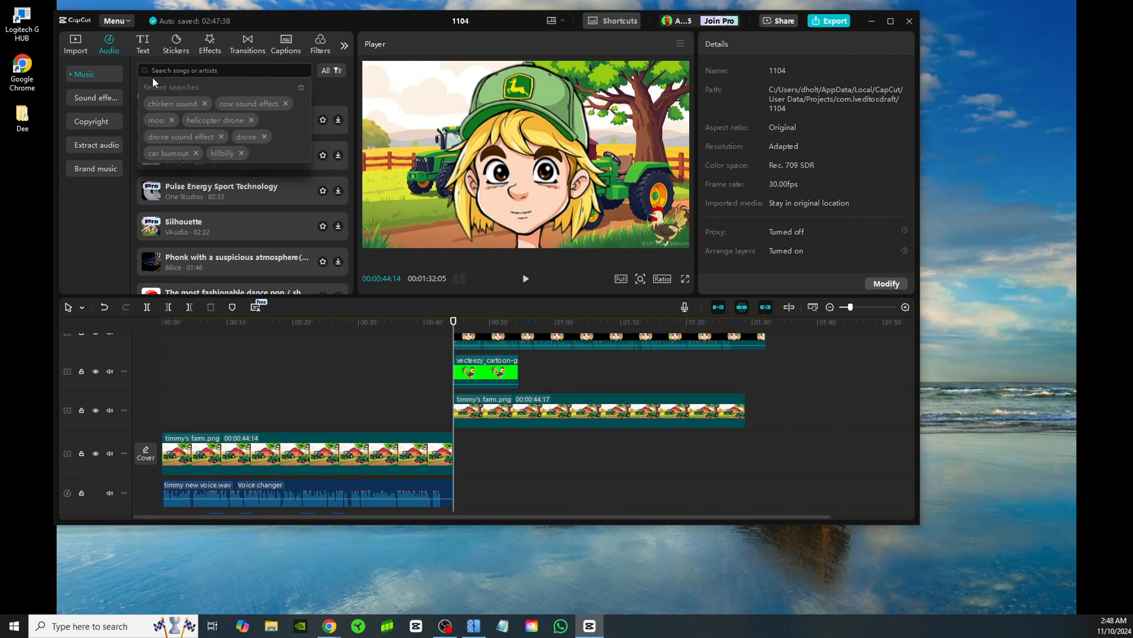
pyautogui.press('Return')
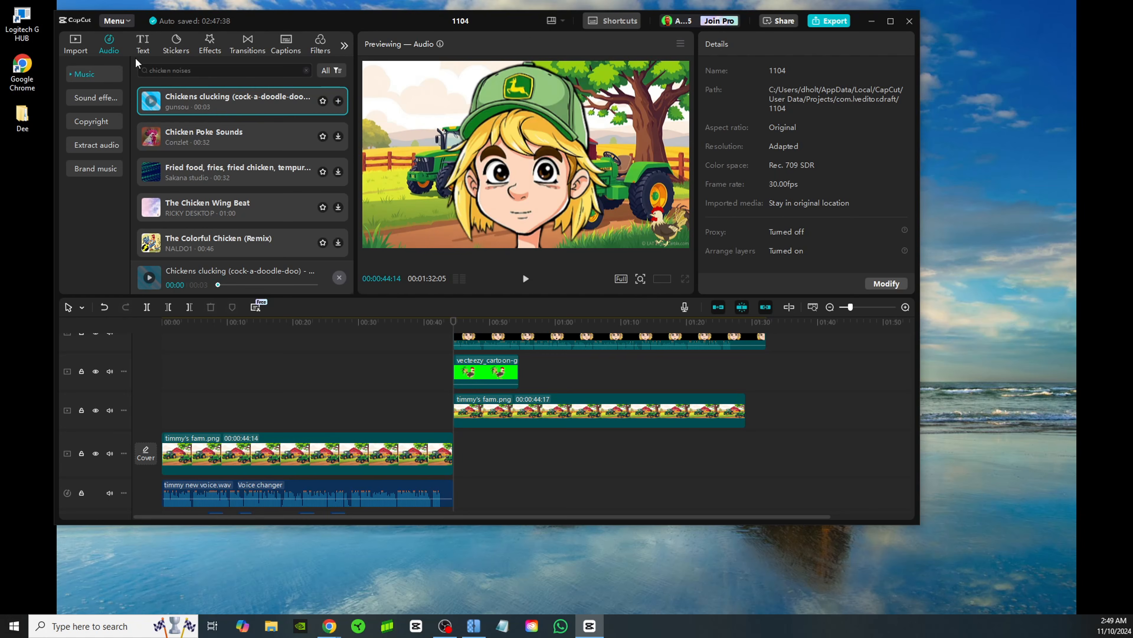
pyautogui.moveTo(174, 100); pyautogui.dragTo(460, 486)
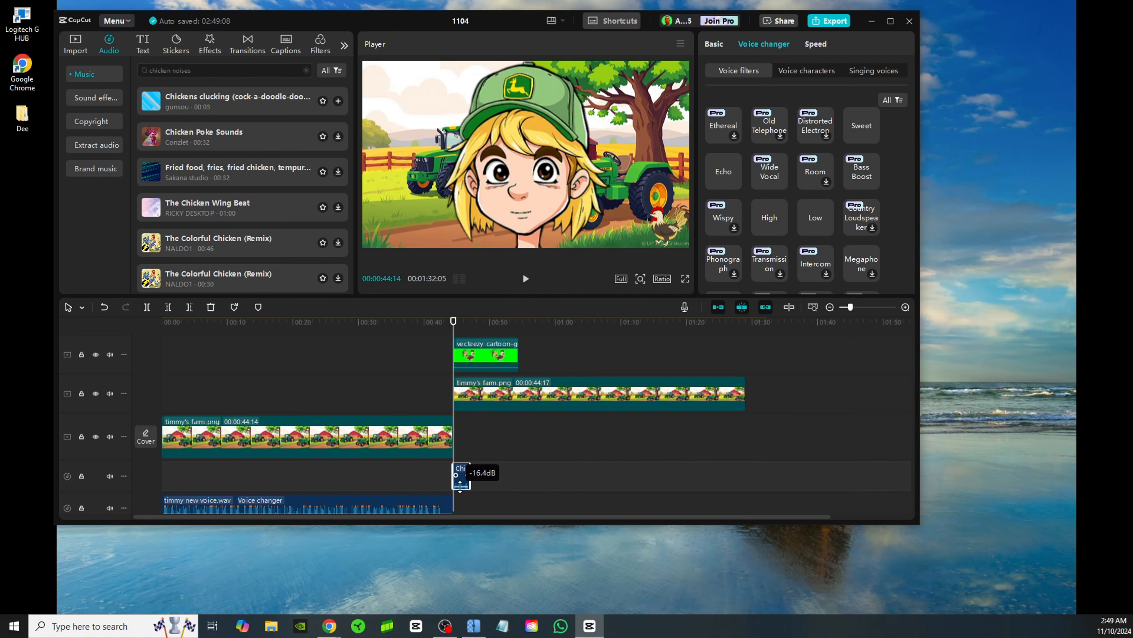
pyautogui.click(526, 280)
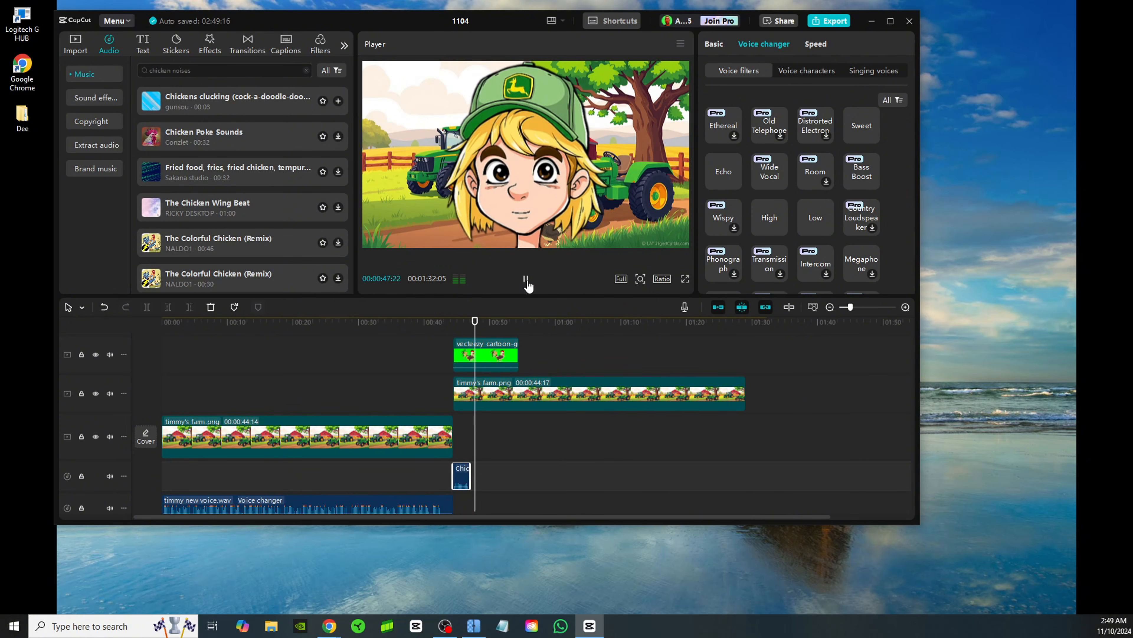
pyautogui.click(526, 282)
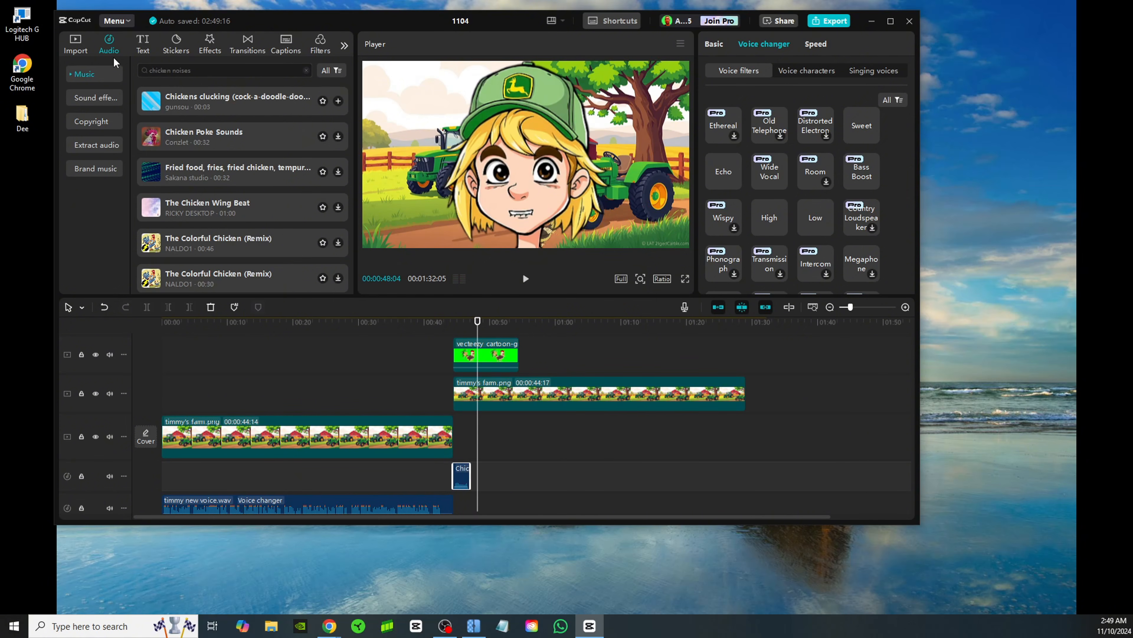